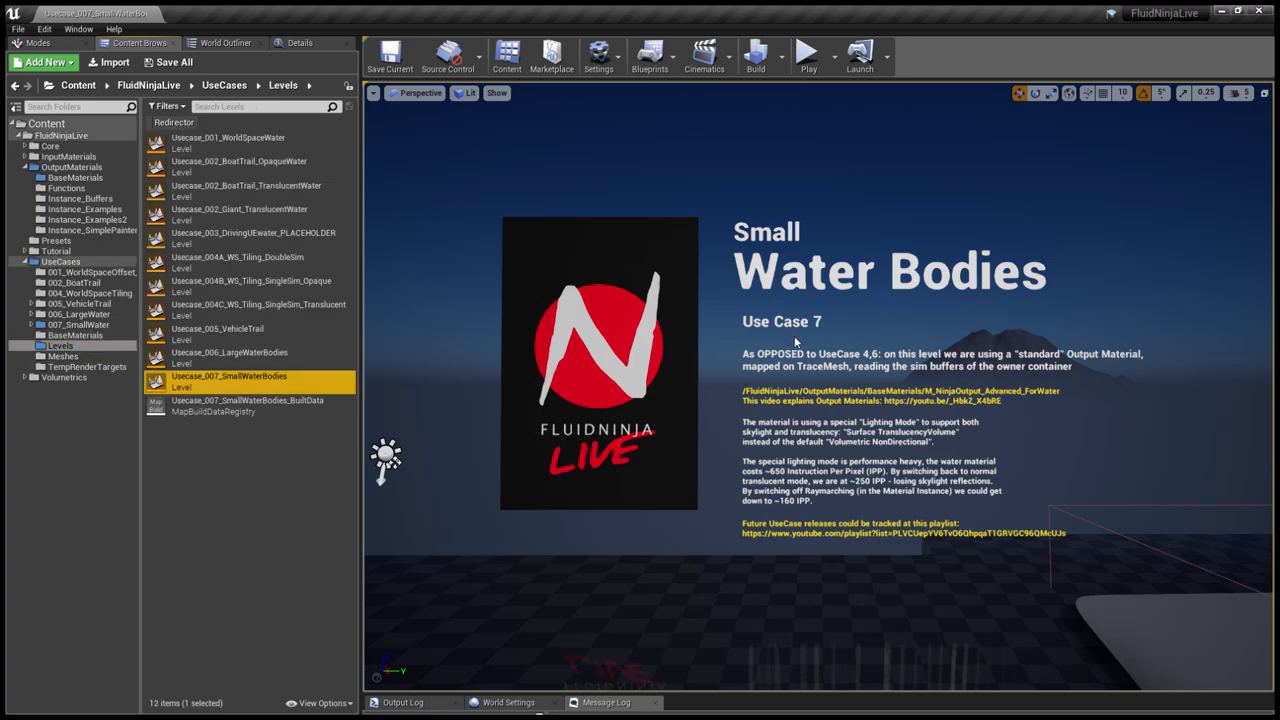
Step: Maximize the viewport to full screen and survey the Small Water Bodies level, including the pool, kettles and waterfalls
{"action": "key", "text": "F11"}
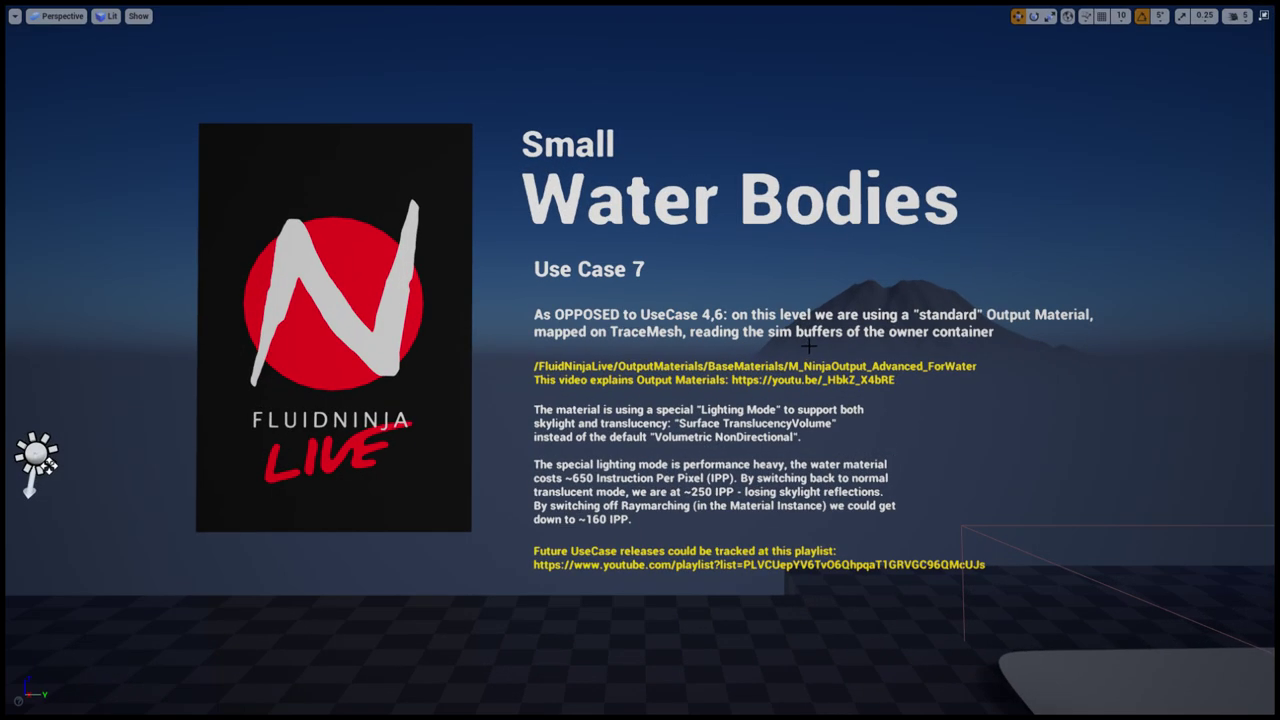
{"action": "key", "text": "s"}
{"action": "right_click_drag", "start_coordinate": [808, 345], "coordinate": [540, 450]}
{"action": "key", "text": "w"}
{"action": "key", "text": "w"}
{"action": "key", "text": "s"}
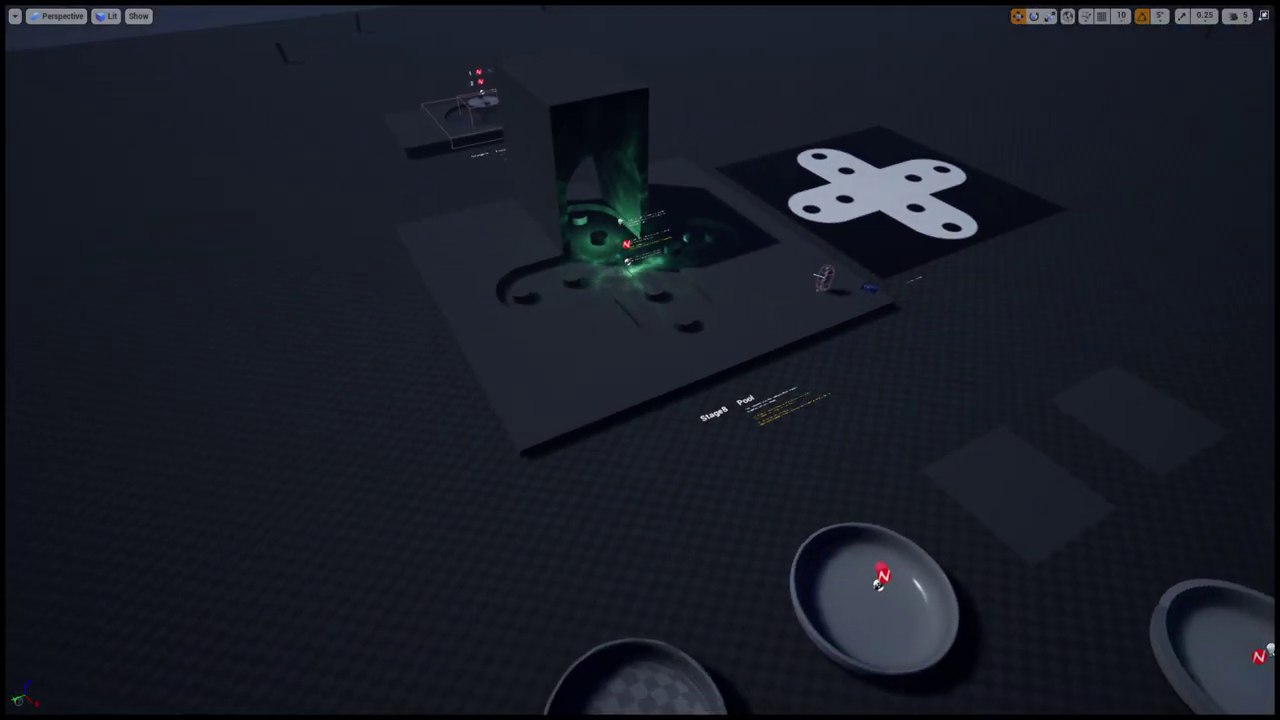
{"action": "right_click_drag", "start_coordinate": [775, 395], "coordinate": [1075, 345]}
{"action": "right_click_drag", "start_coordinate": [640, 360], "coordinate": [756, 332]}
{"action": "key", "text": "w"}
{"action": "key", "text": "s"}
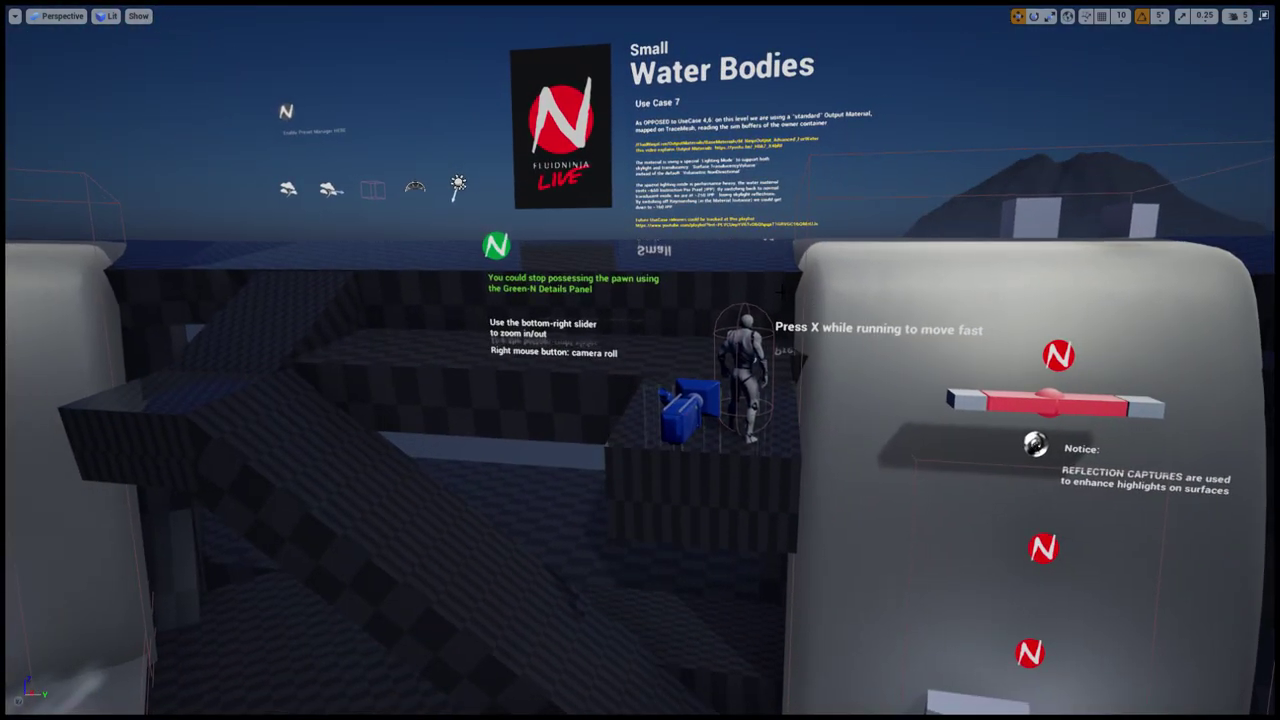
Step: Play the level in the full-screen viewport, zoom the camera out from the character and take control of it
{"action": "key", "text": "F11"}
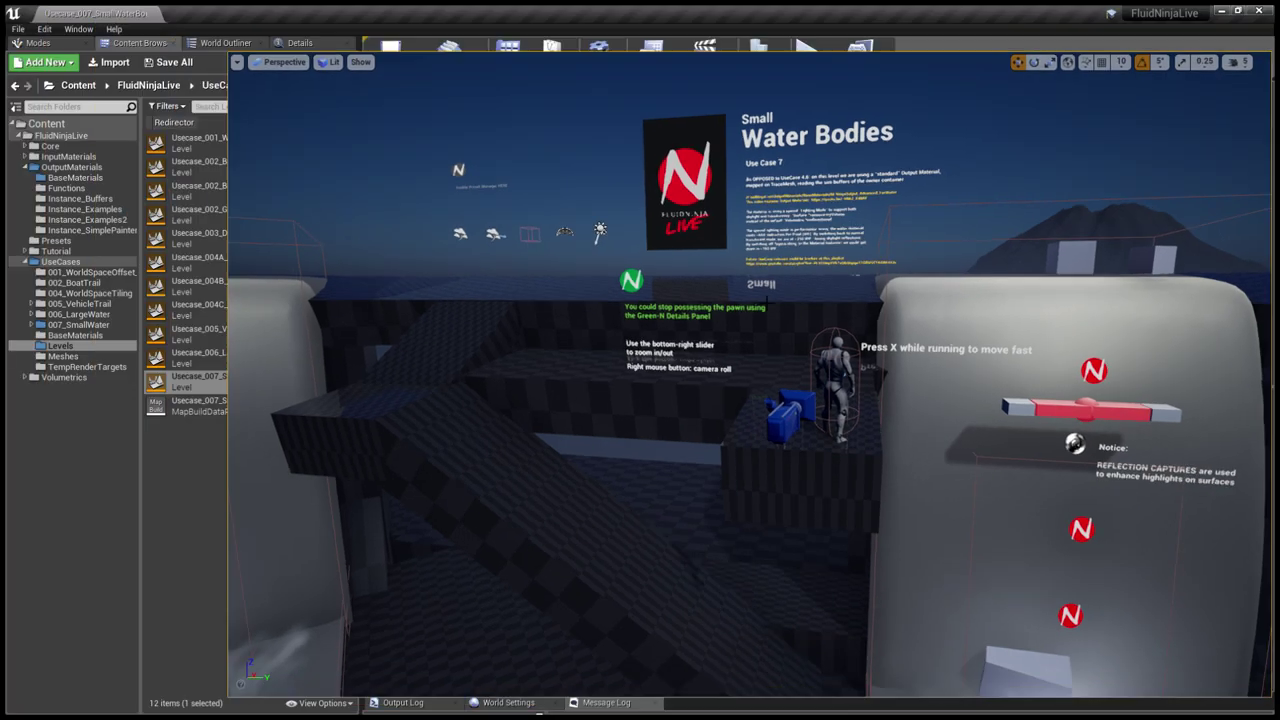
{"action": "key", "text": "F11"}
{"action": "key", "text": "alt+p"}
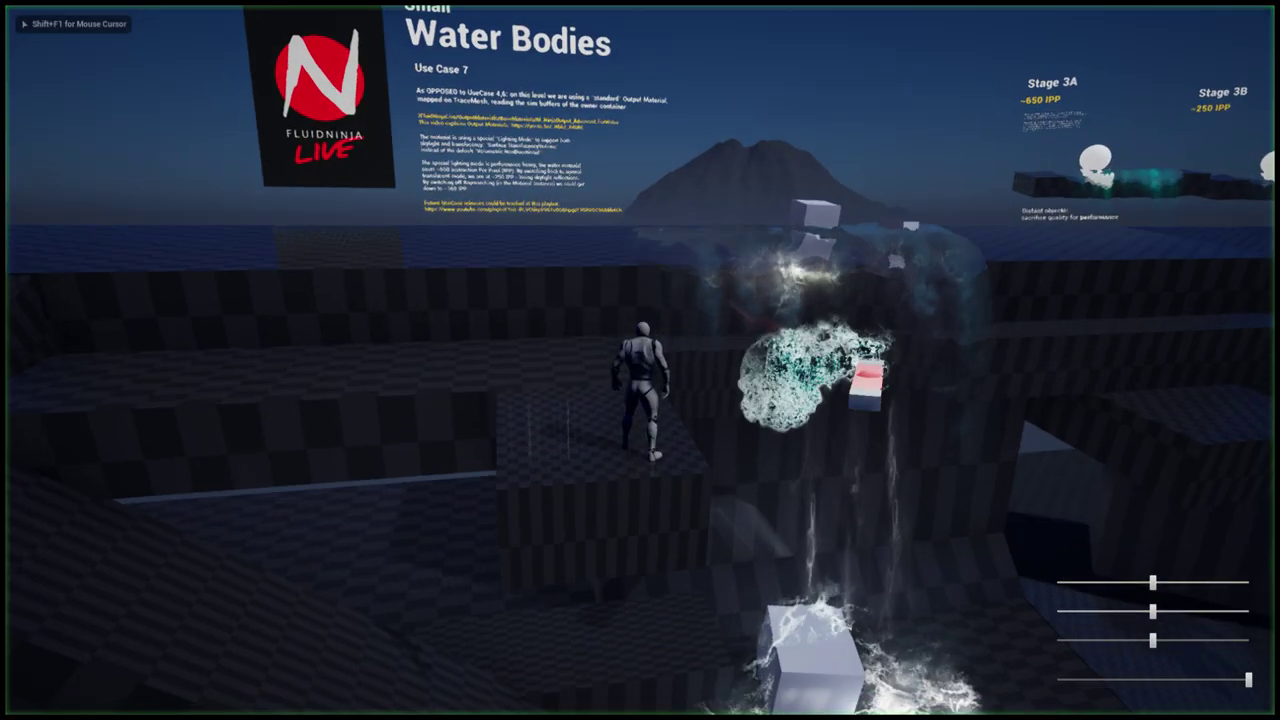
{"action": "mouse_move", "coordinate": [1141, 684]}
{"action": "left_mouse_down"}
{"action": "mouse_move", "coordinate": [1090, 679]}
{"action": "mouse_move", "coordinate": [1120, 679]}
{"action": "left_mouse_up"}
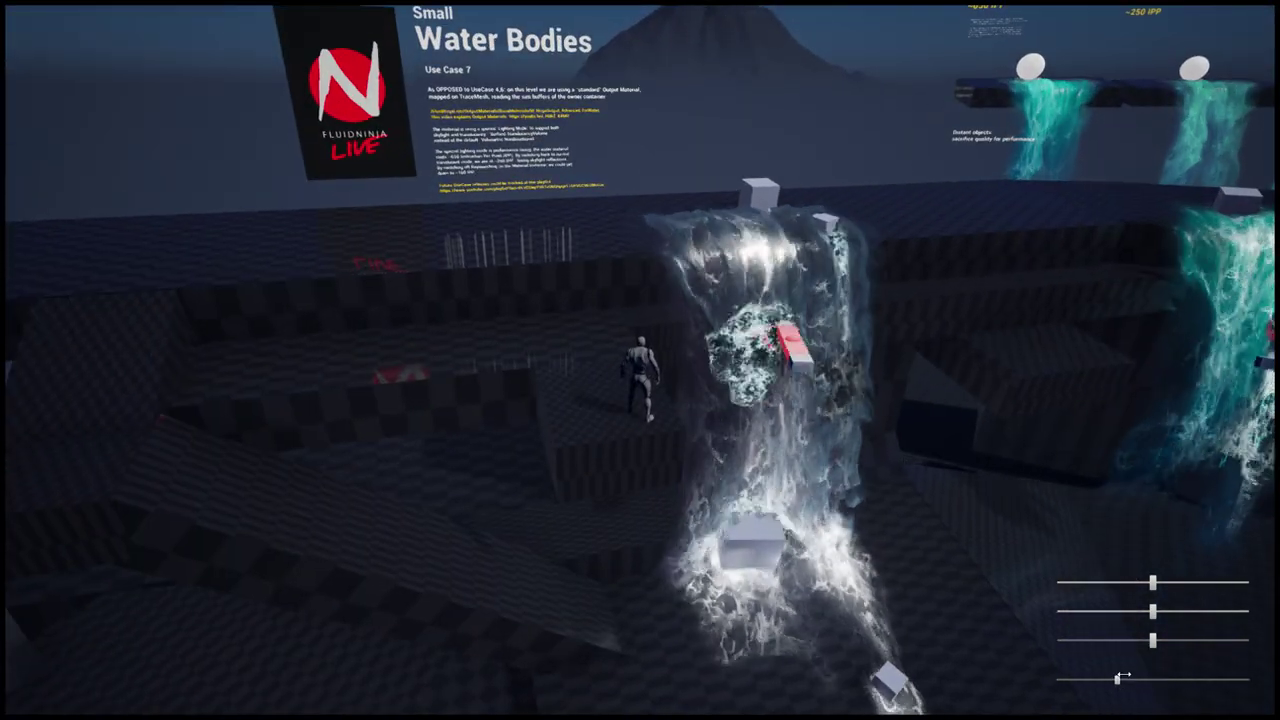
{"action": "left_click", "coordinate": [836, 496]}
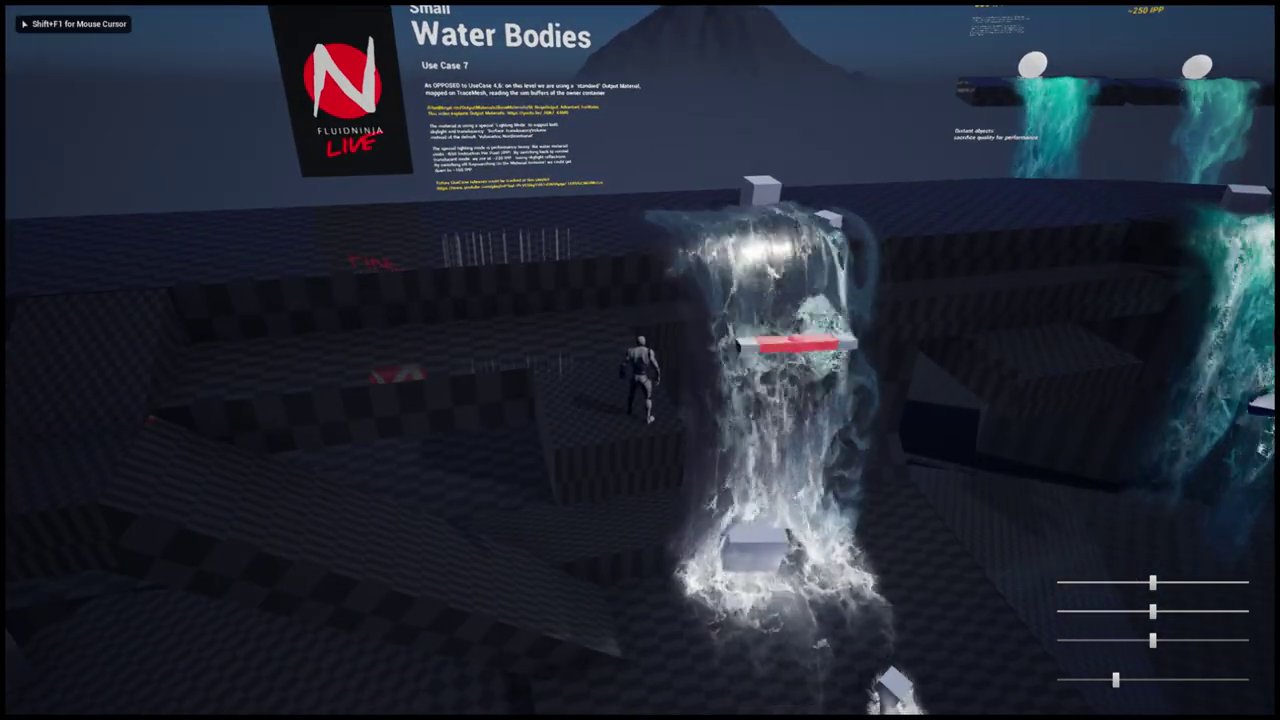
Step: Jump the character down from the platform and run through the splashing base of the Stage 1 waterfall
{"action": "key", "text": "d"}
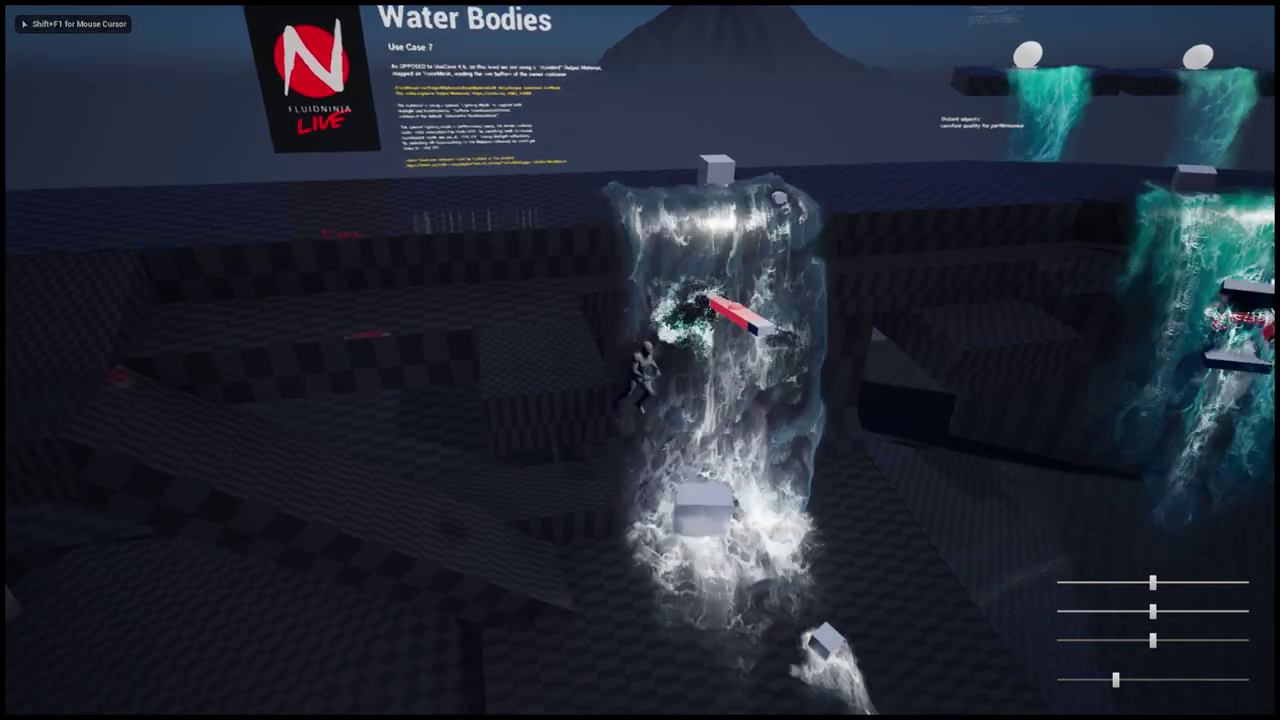
{"action": "key", "text": "w"}
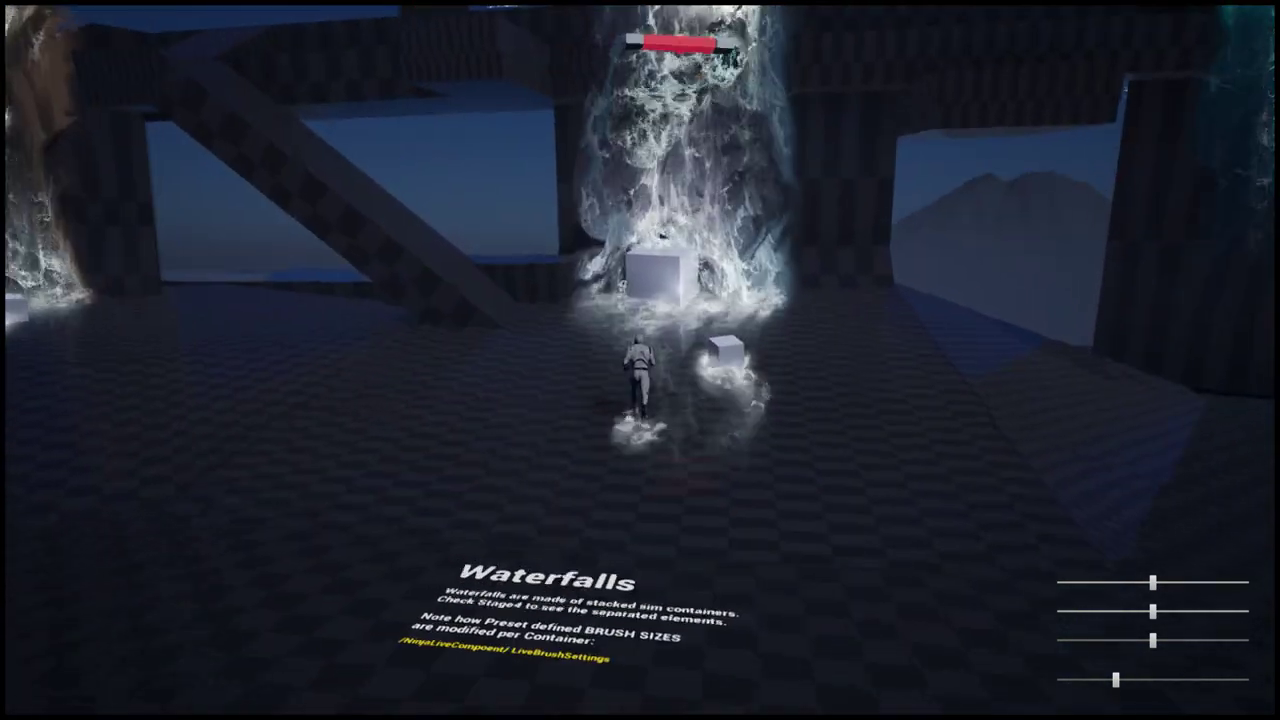
{"action": "key", "text": "w"}
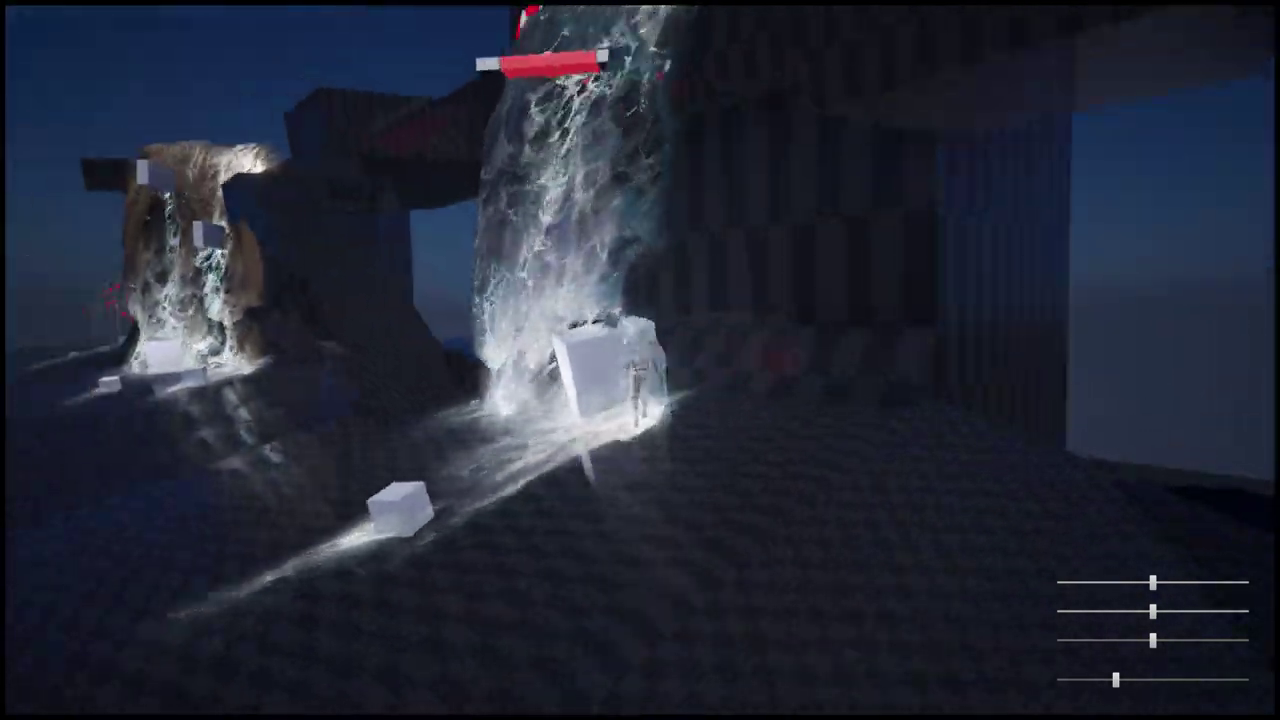
{"action": "key", "text": "w"}
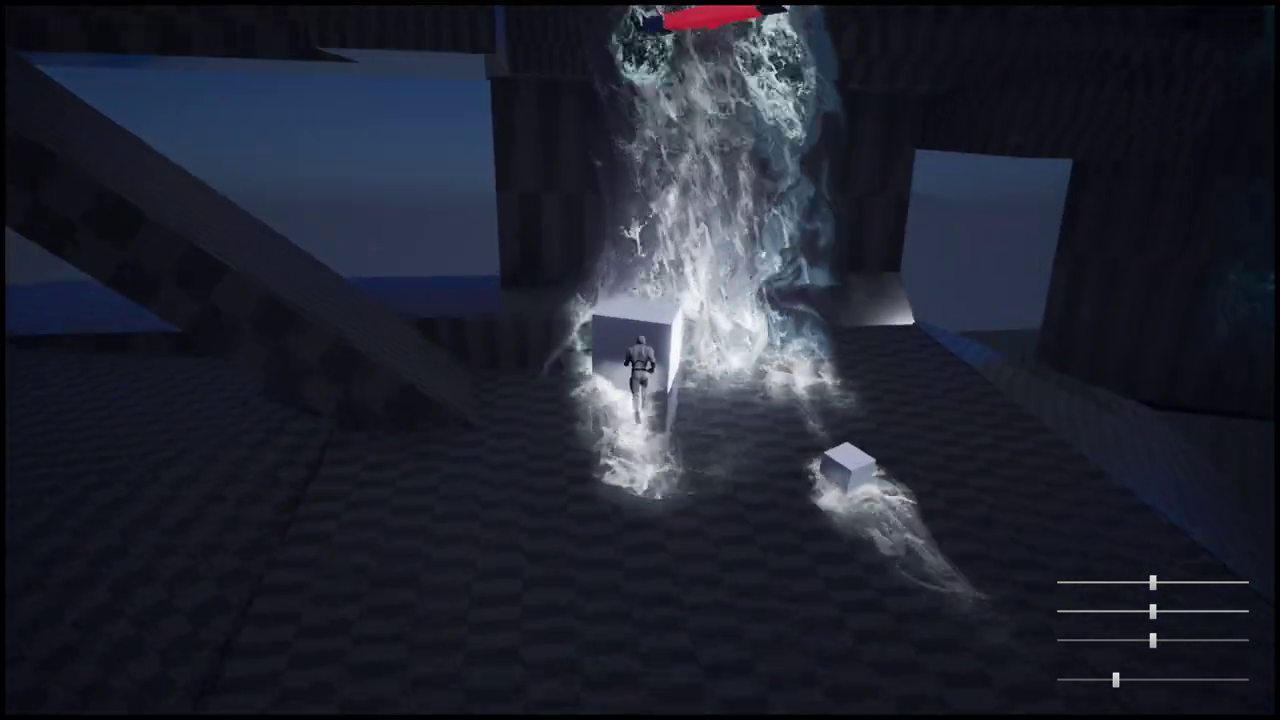
Step: Run the character past Stage 2 to the Stage 10 Liquid Spheres and make contact with sphere A
{"action": "key", "text": "d"}
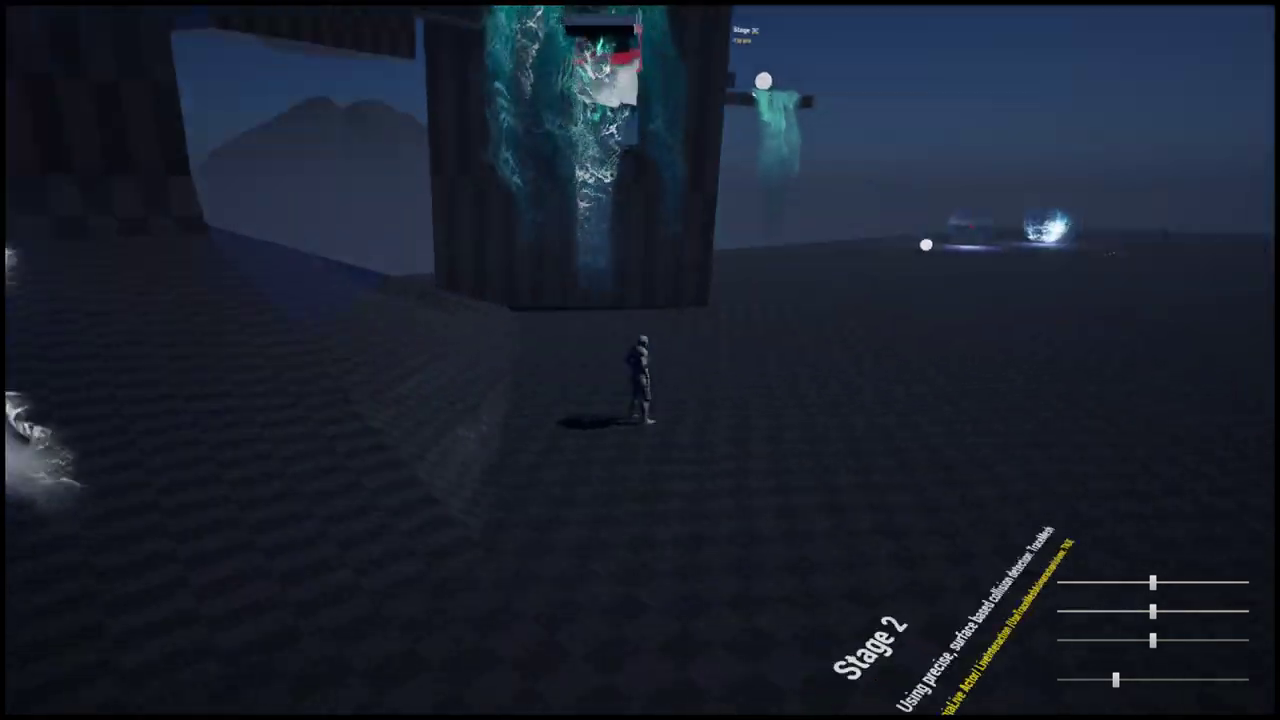
{"action": "key", "text": "w"}
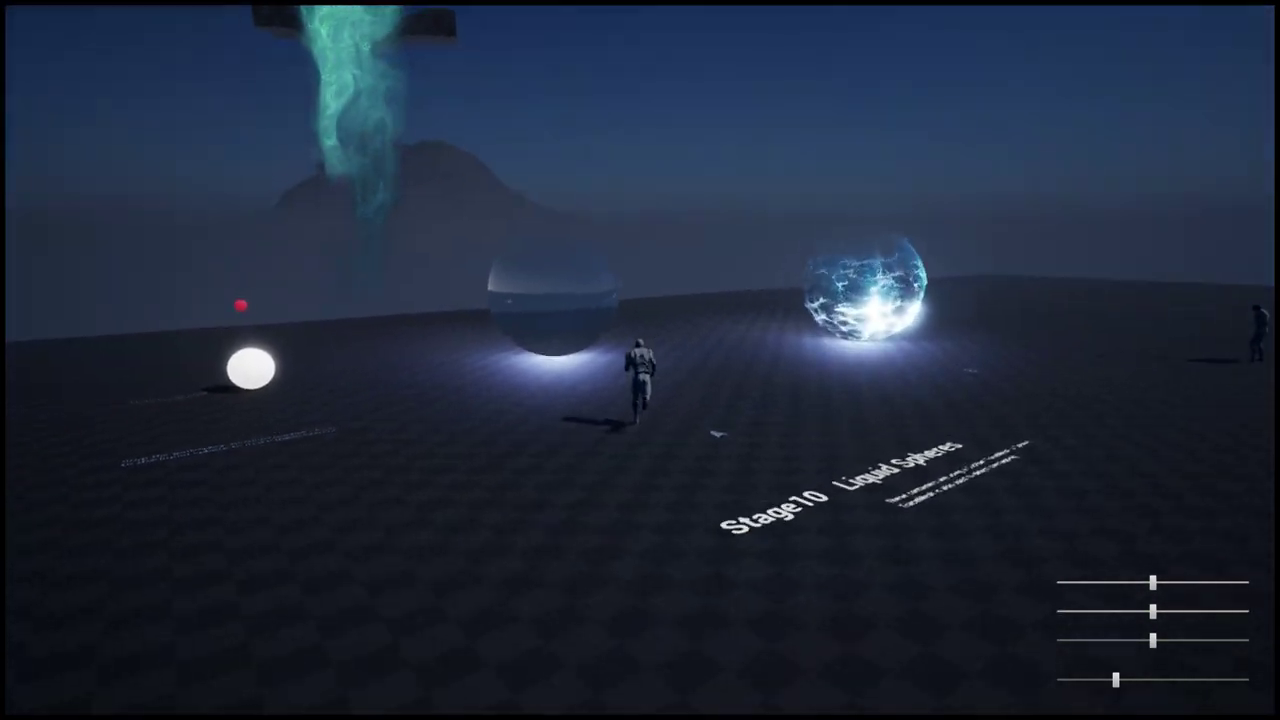
{"action": "key", "text": "s"}
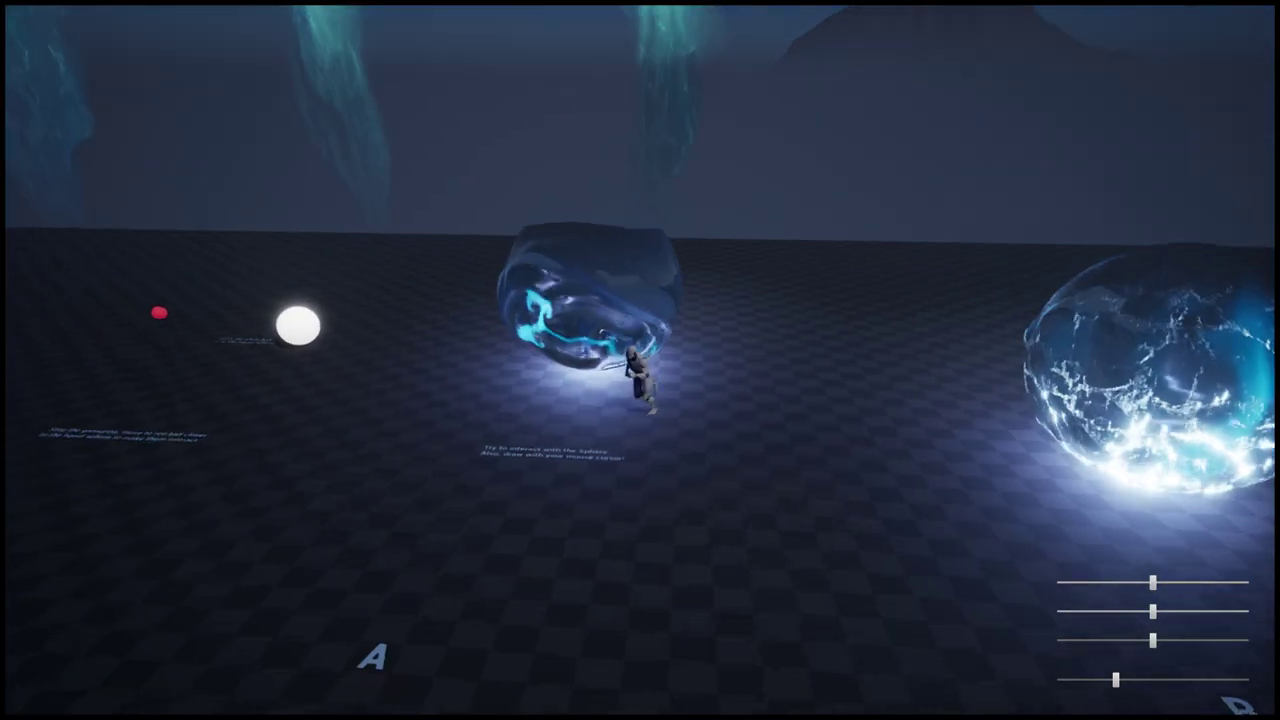
{"action": "key", "text": "d"}
Step: Run the character over to the kettles and push kettle D onto the stirring plate behind it
{"action": "key", "text": "w"}
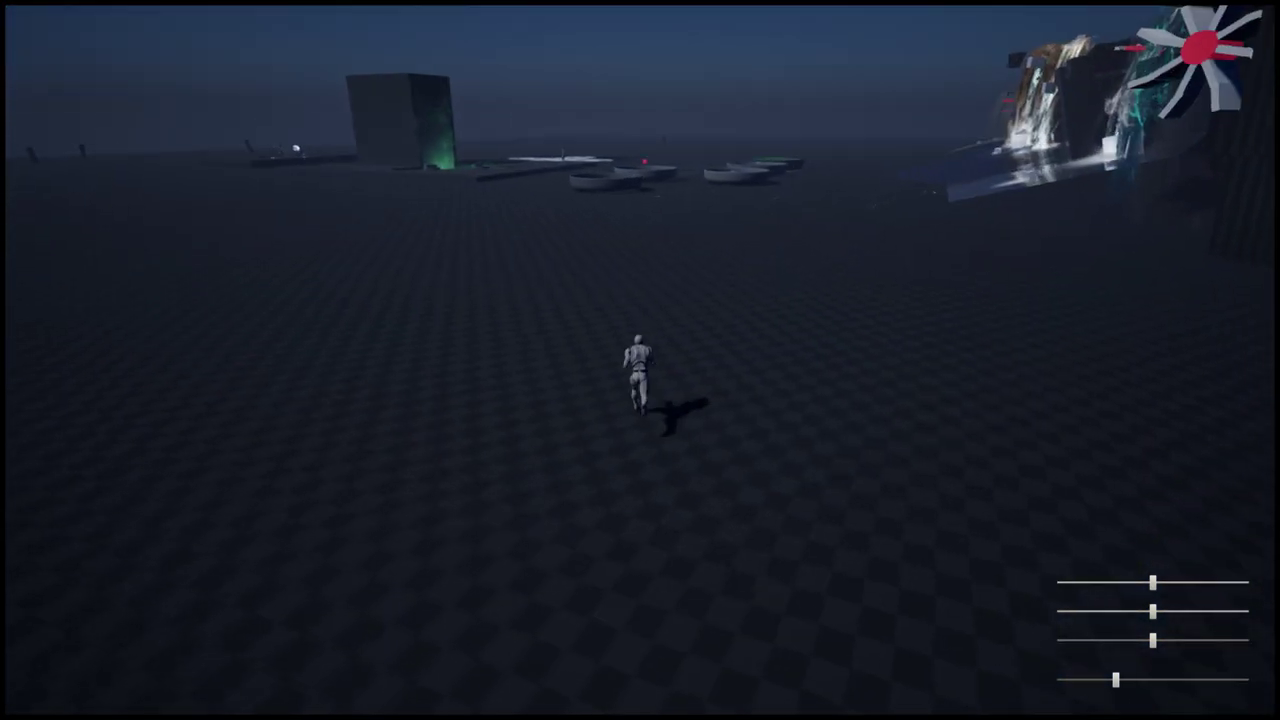
{"action": "key", "text": "w"}
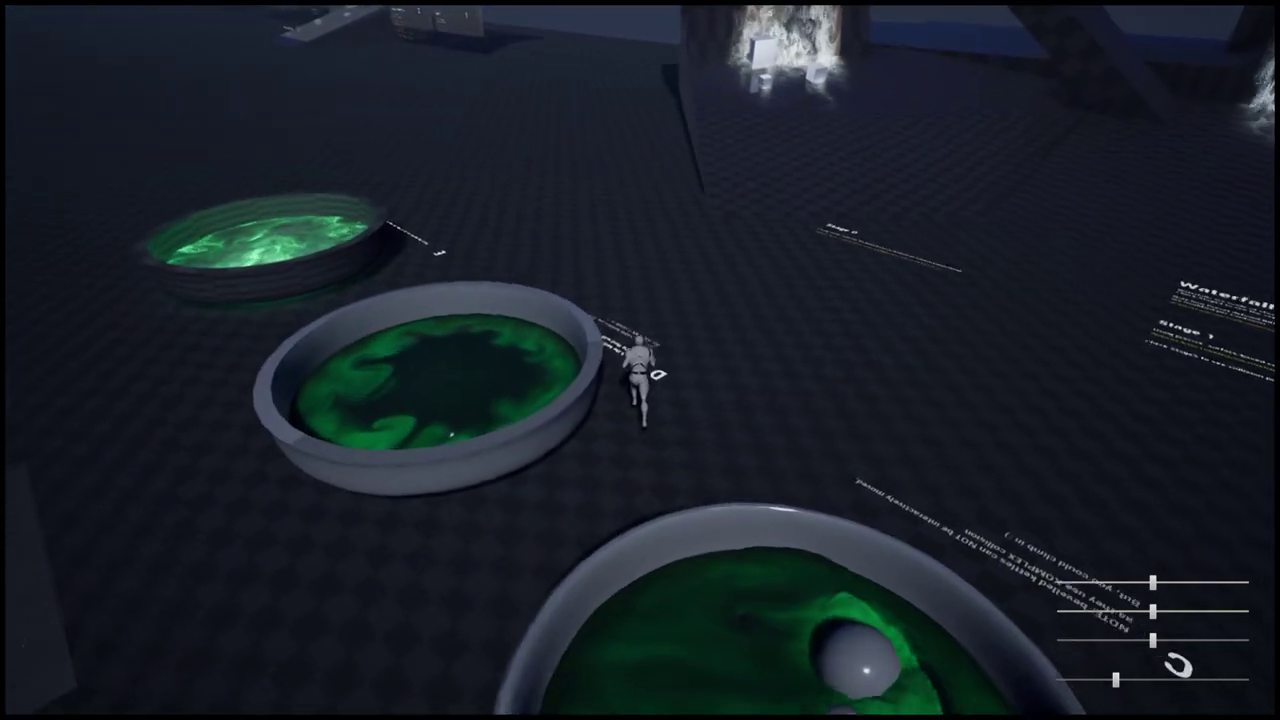
{"action": "key", "text": "w"}
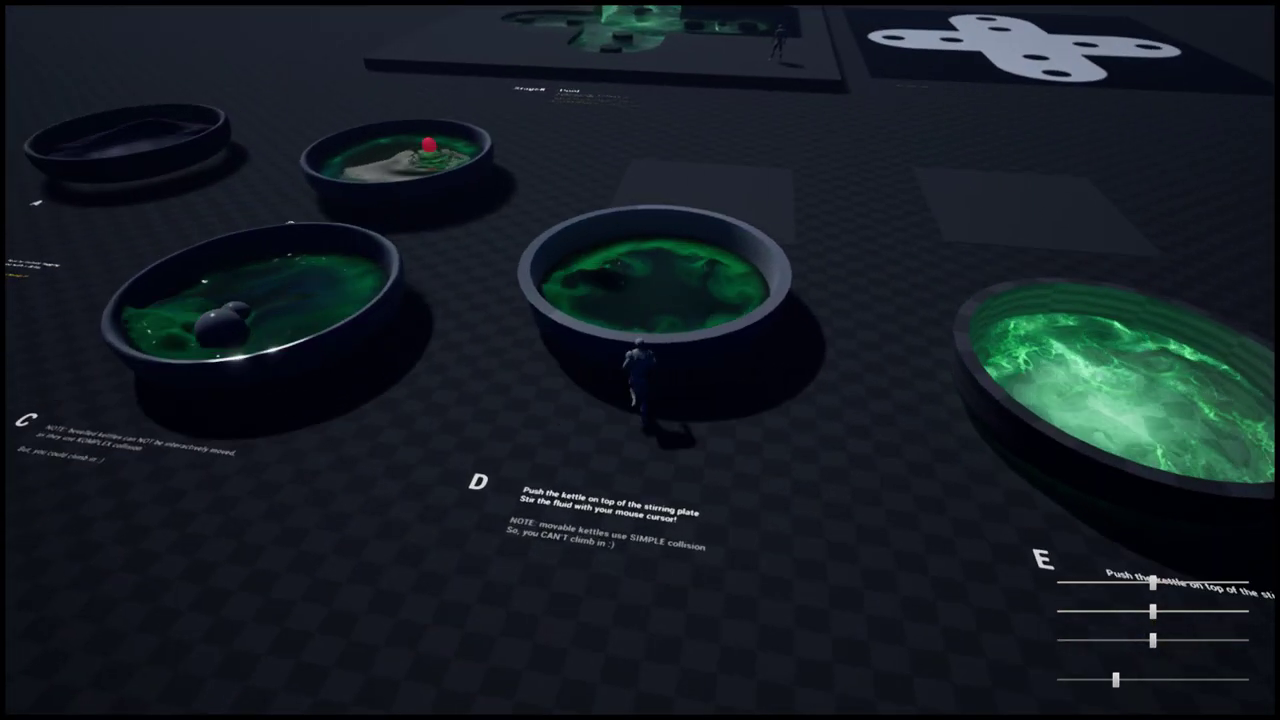
{"action": "key", "text": "w"}
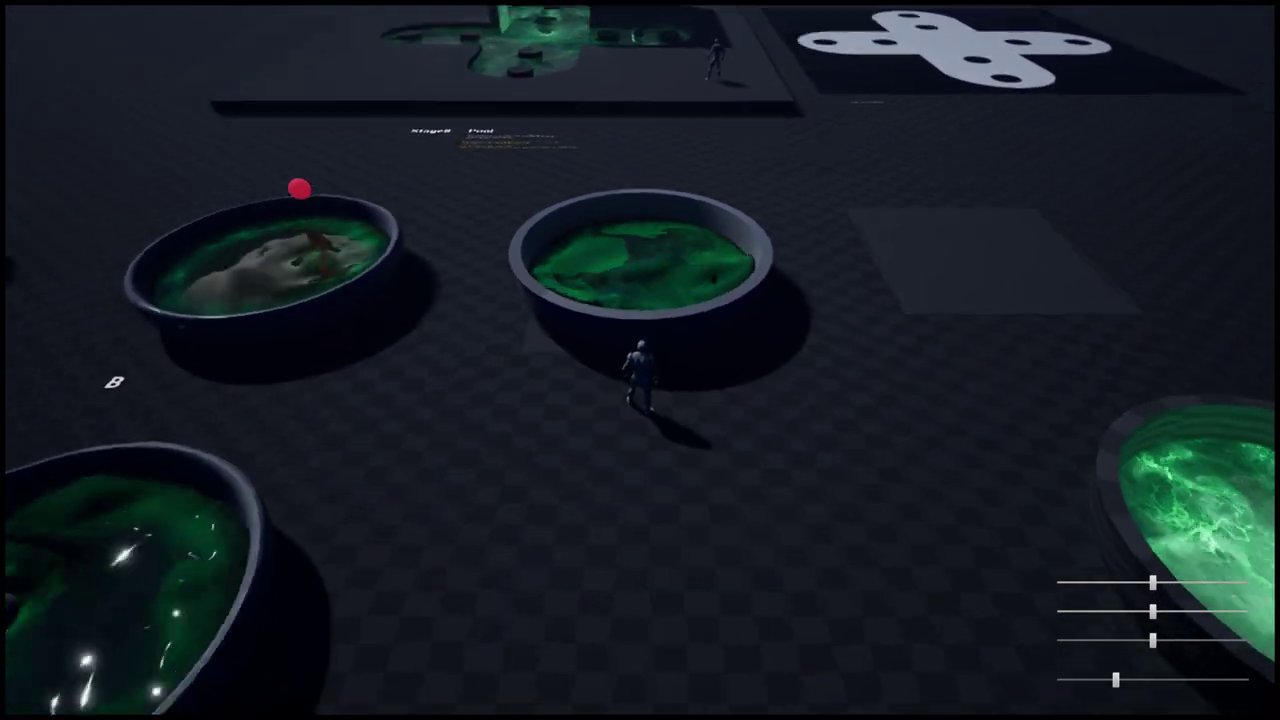
Step: Move the character around to glowing kettle E and push against it
{"action": "key", "text": "s"}
{"action": "key", "text": "d"}
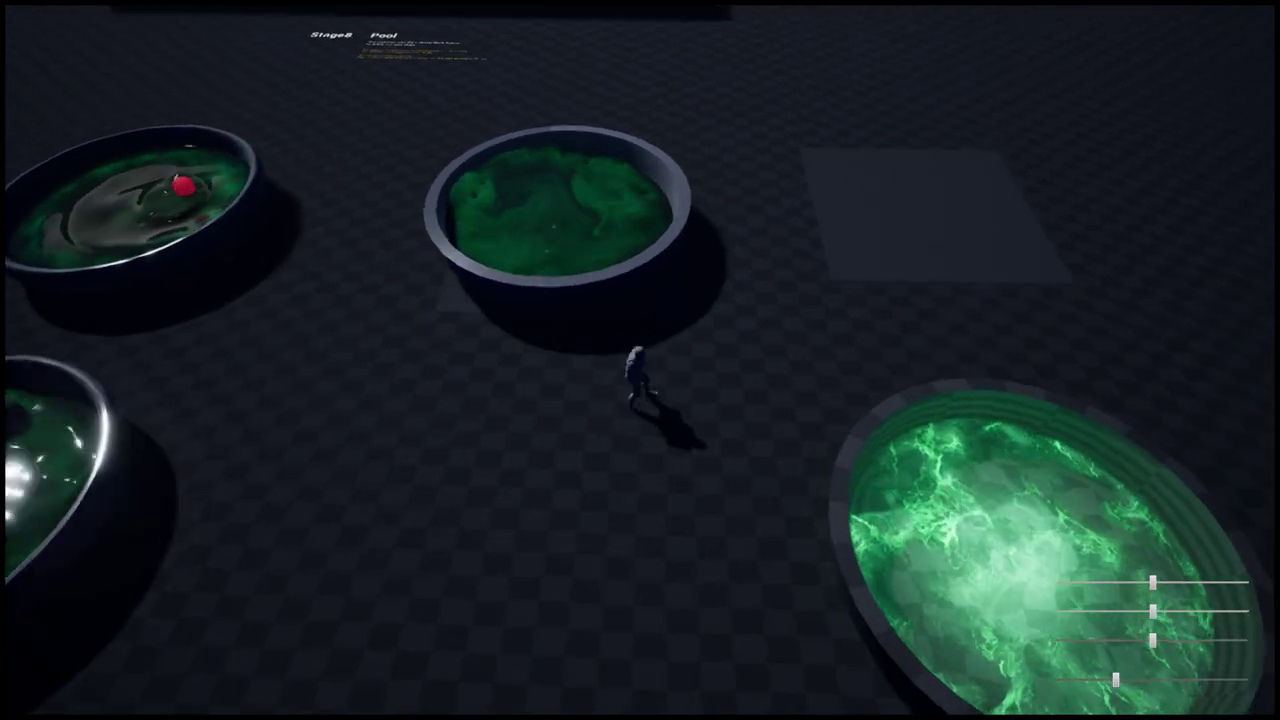
{"action": "key", "text": "d"}
{"action": "key", "text": "w"}
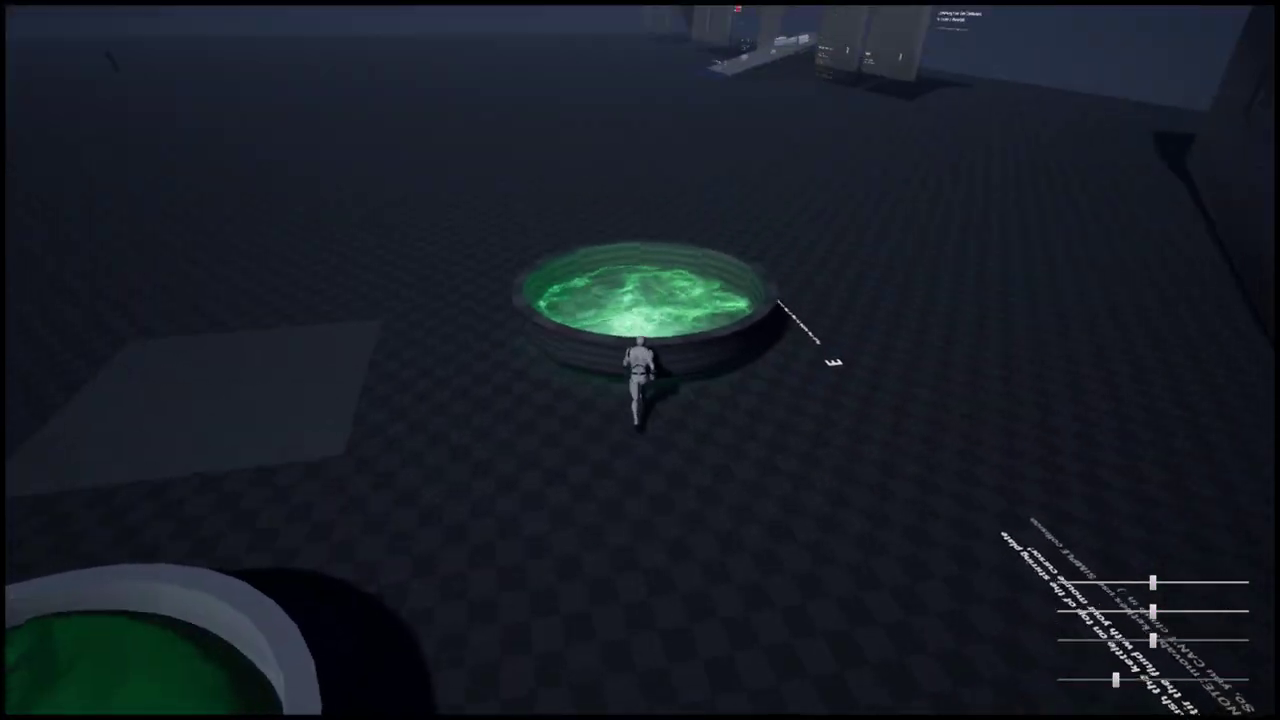
{"action": "key", "text": "w"}
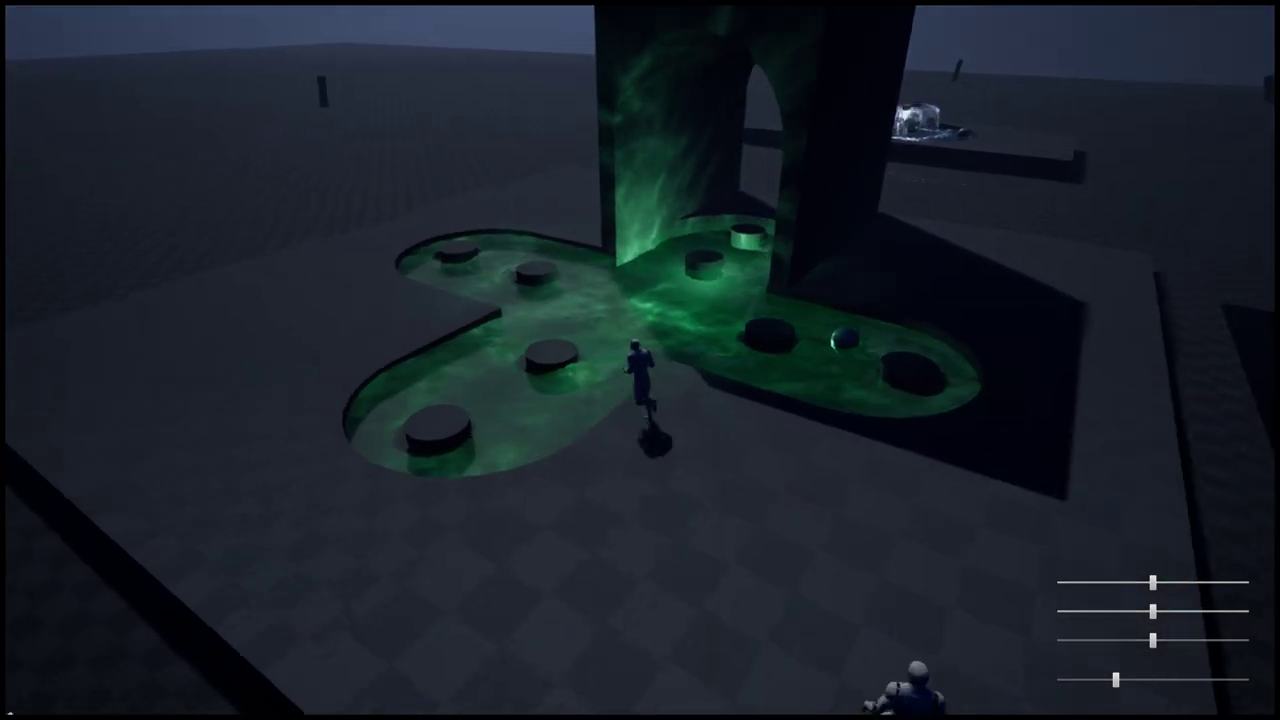
Step: Run the character into the Stage 8 Pool and weave back and forth to stir the green liquid
{"action": "key", "text": "w"}
{"action": "mouse_move", "coordinate": [800, 440]}
{"action": "left_mouse_down"}
{"action": "mouse_move", "coordinate": [930, 410]}
{"action": "mouse_move", "coordinate": [880, 440]}
{"action": "mouse_move", "coordinate": [800, 445]}
{"action": "left_mouse_up"}
{"action": "key", "text": "d"}
{"action": "key", "text": "a"}
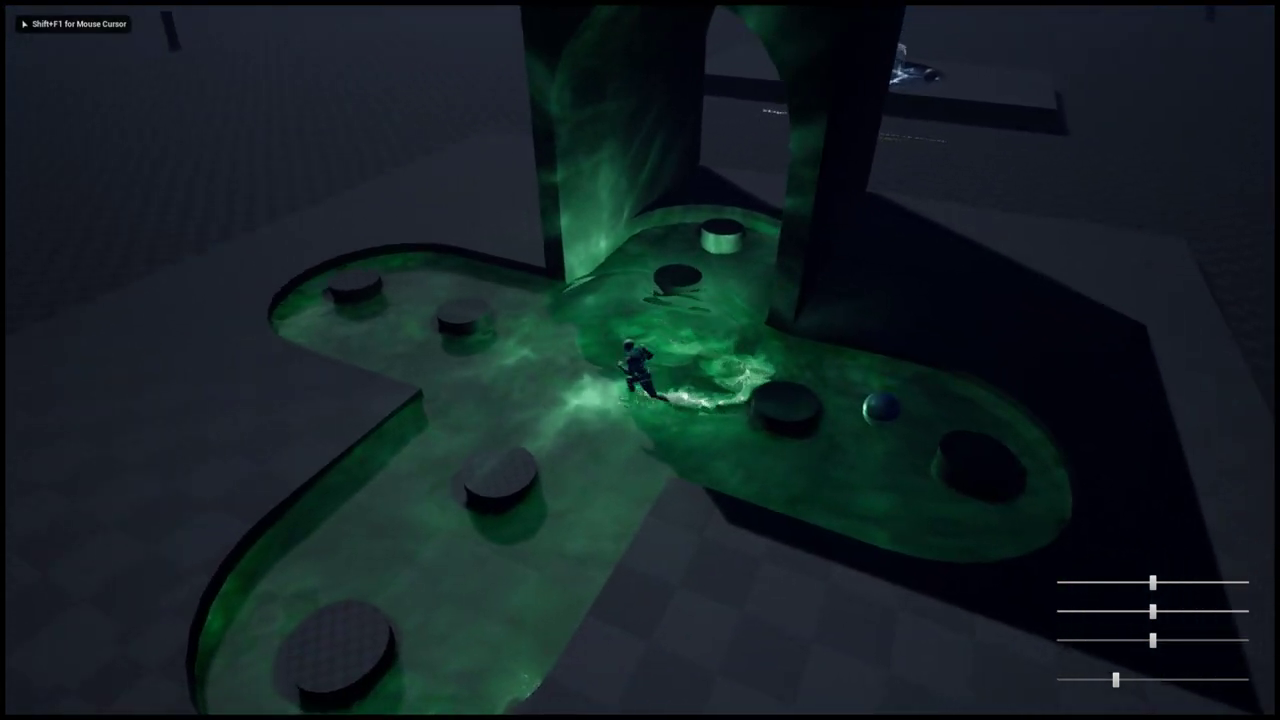
{"action": "key", "text": "w"}
{"action": "key", "text": "d"}
{"action": "key", "text": "a"}
{"action": "key", "text": "d"}
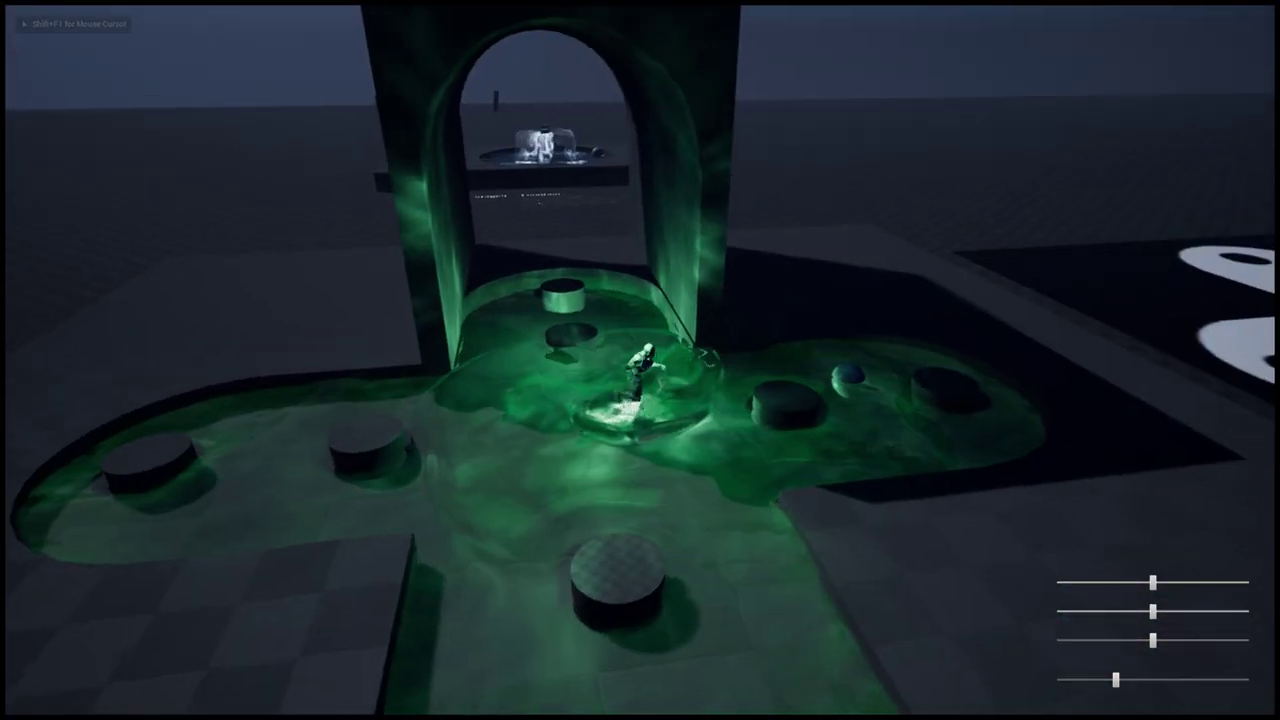
Step: Run the character along the pool's shaded arm and push the floating ball through the liquid
{"action": "key", "text": "a"}
{"action": "key", "text": "d"}
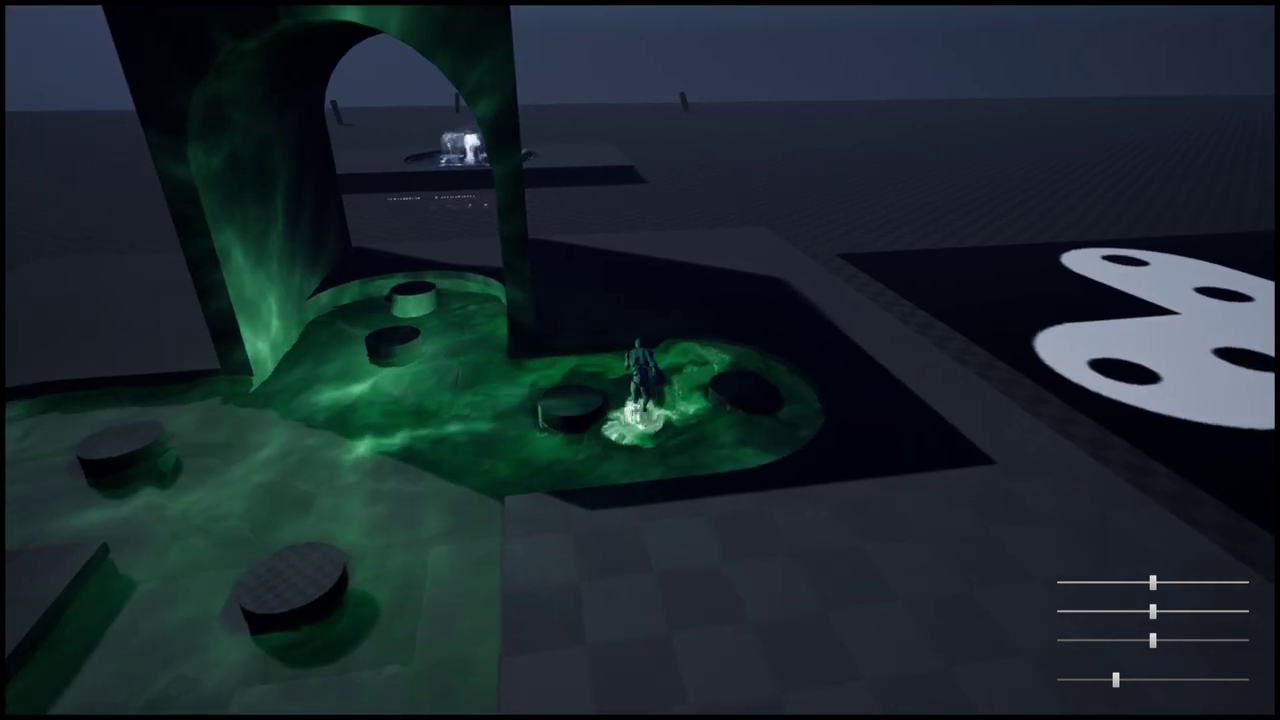
{"action": "key", "text": "w"}
{"action": "key", "text": "w"}
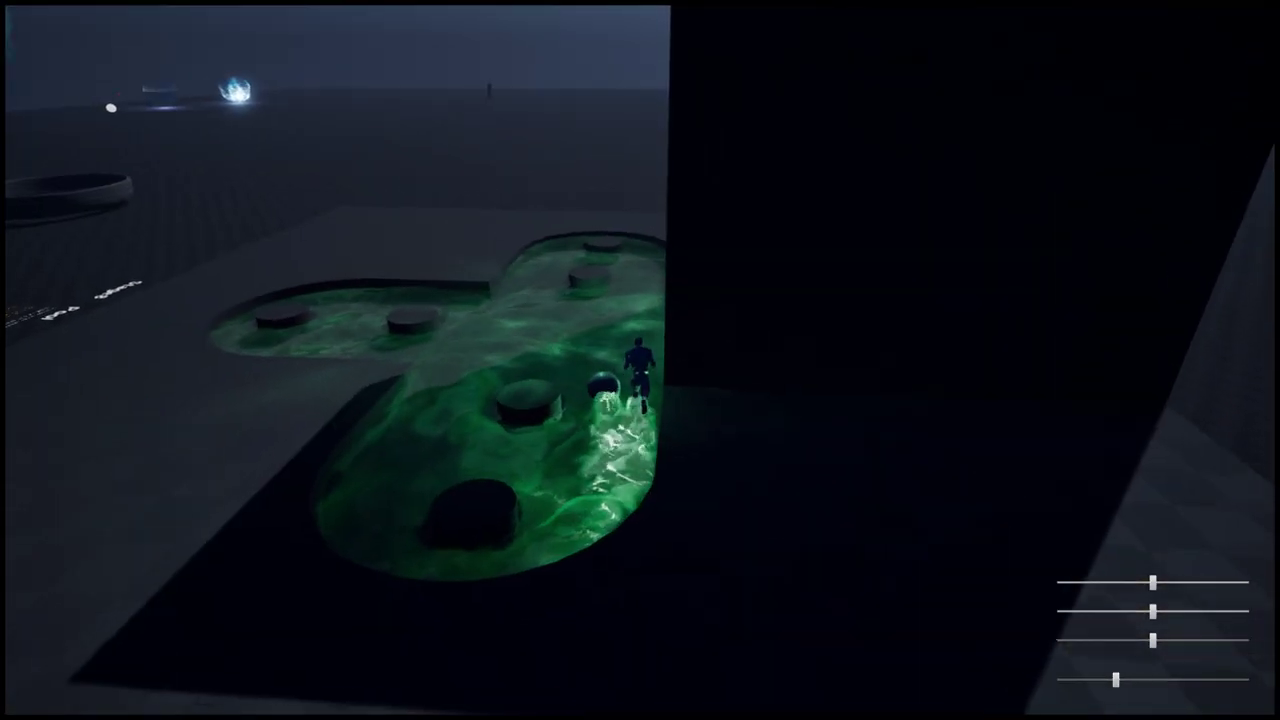
{"action": "key", "text": "a"}
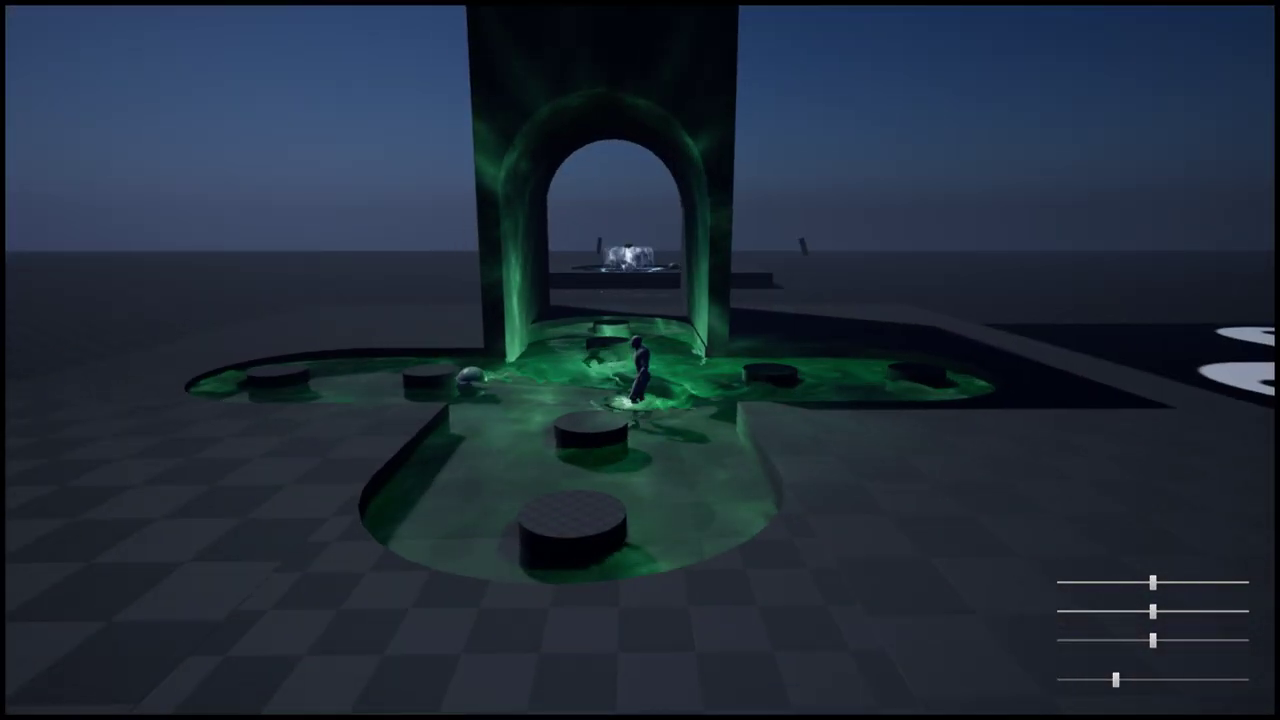
Step: Run the character from the pool to the Stage 9 Fountain and view its flowing water
{"action": "key", "text": "w"}
{"action": "key", "text": "d"}
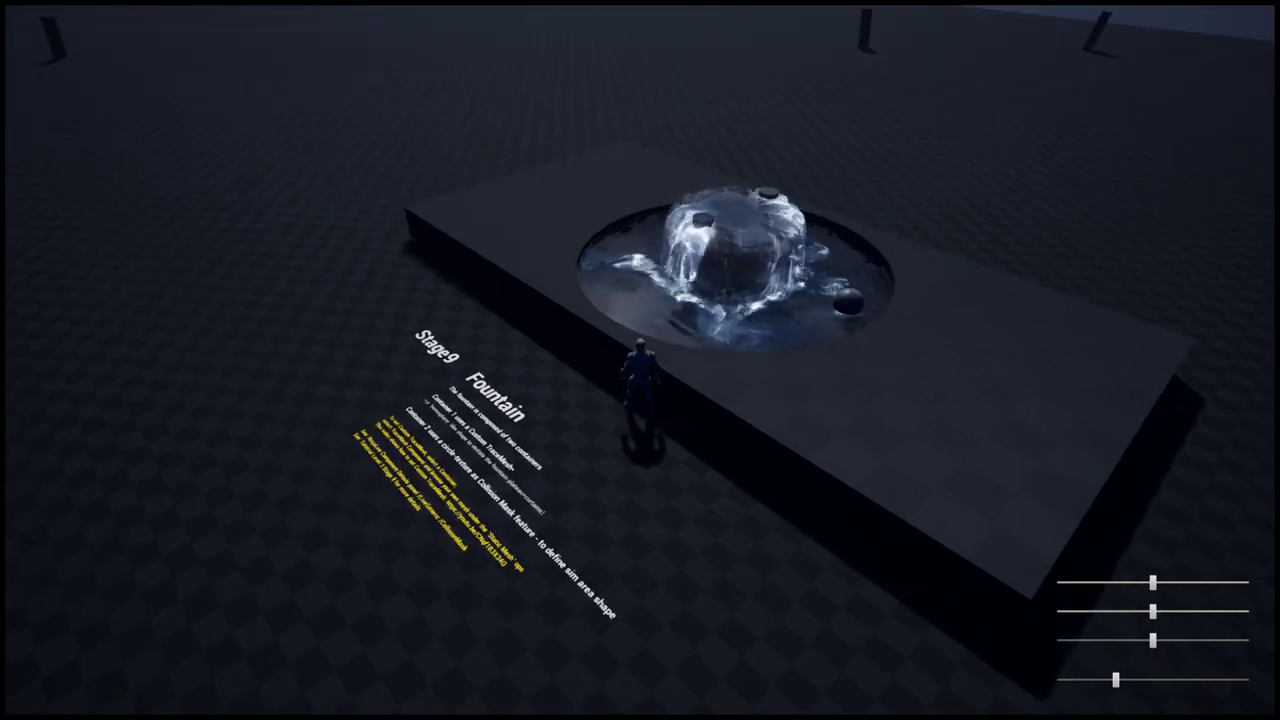
{"action": "key", "text": "a"}
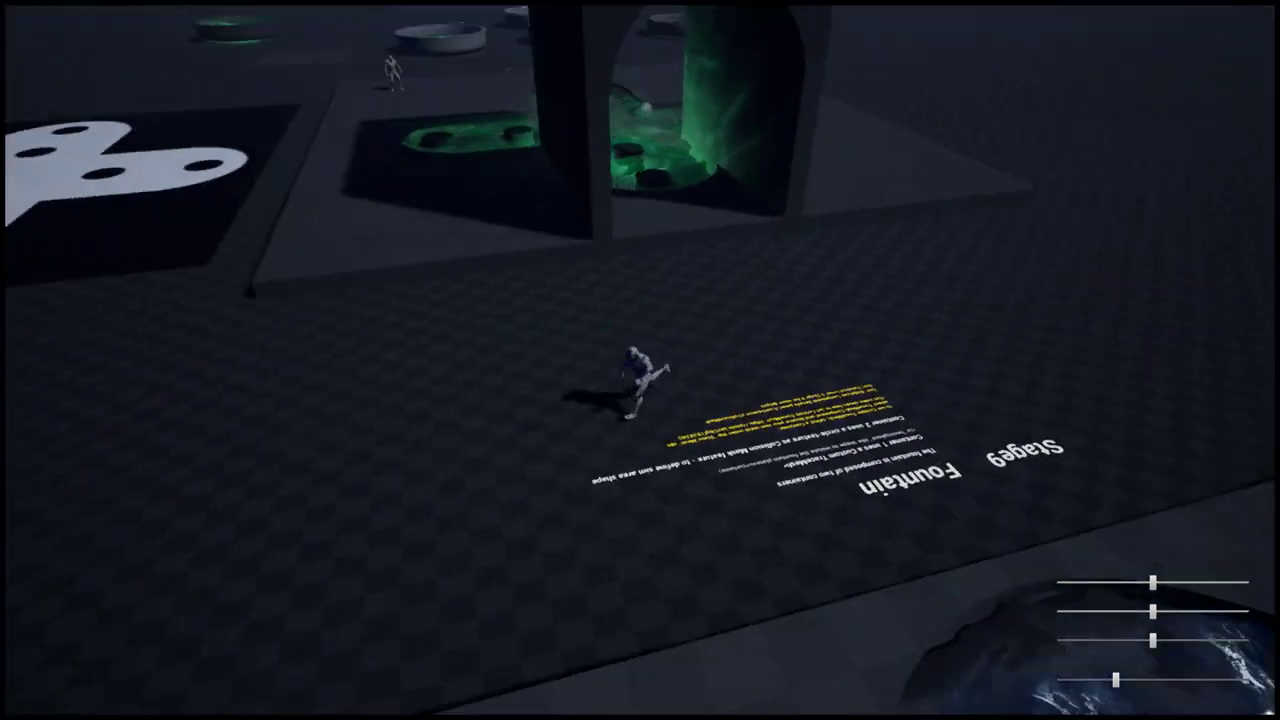
Step: Run the character to Stage 4 and view the Base, Splash Vertical, Splash Bottom and Mist containers
{"action": "key", "text": "w"}
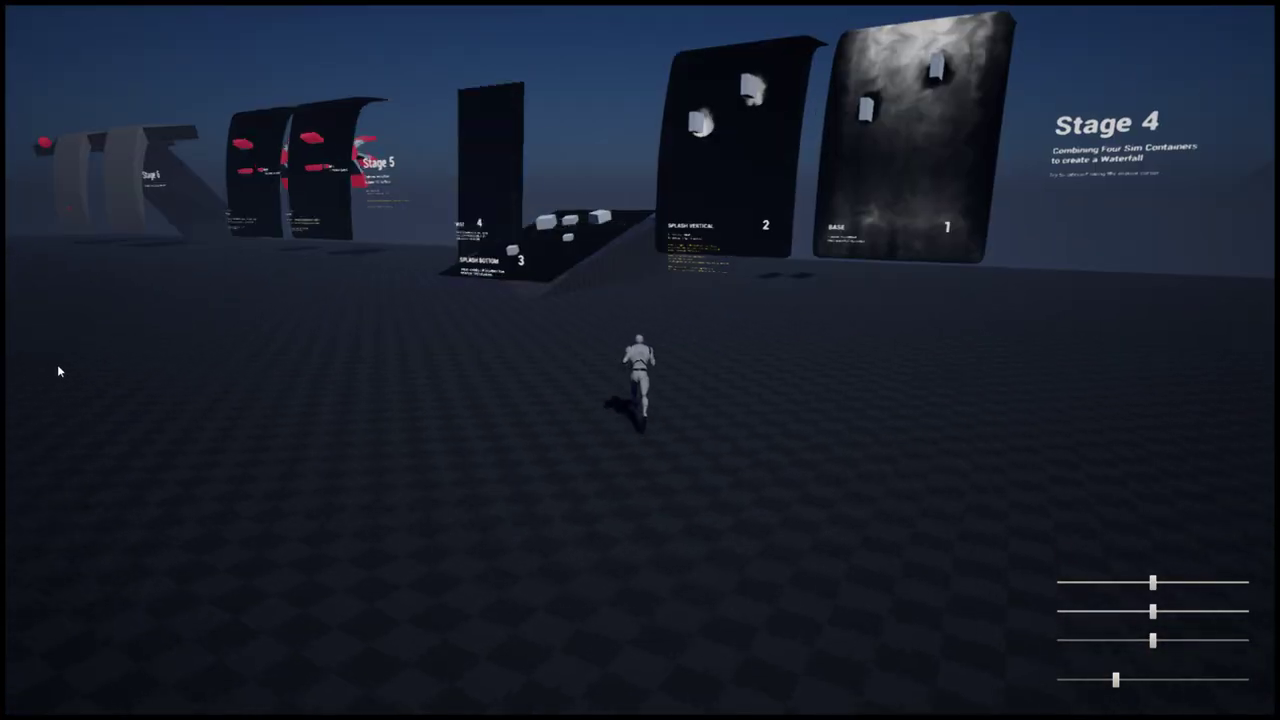
{"action": "key", "text": "w"}
{"action": "left_click_drag", "start_coordinate": [57, 366], "coordinate": [86, 337]}
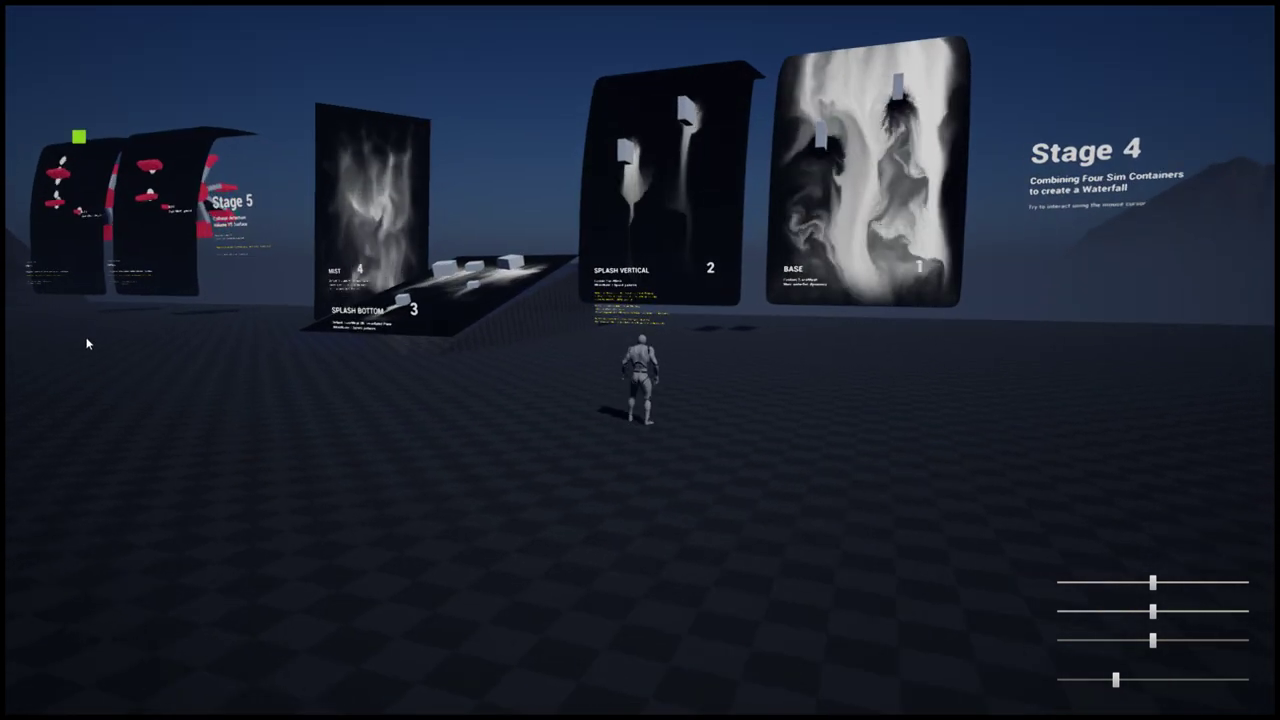
{"action": "key", "text": "w"}
{"action": "key", "text": "a"}
{"action": "mouse_move", "coordinate": [86, 343]}
{"action": "left_mouse_down"}
{"action": "mouse_move", "coordinate": [86, 357]}
{"action": "mouse_move", "coordinate": [62, 350]}
{"action": "left_mouse_up"}
{"action": "key", "text": "w"}
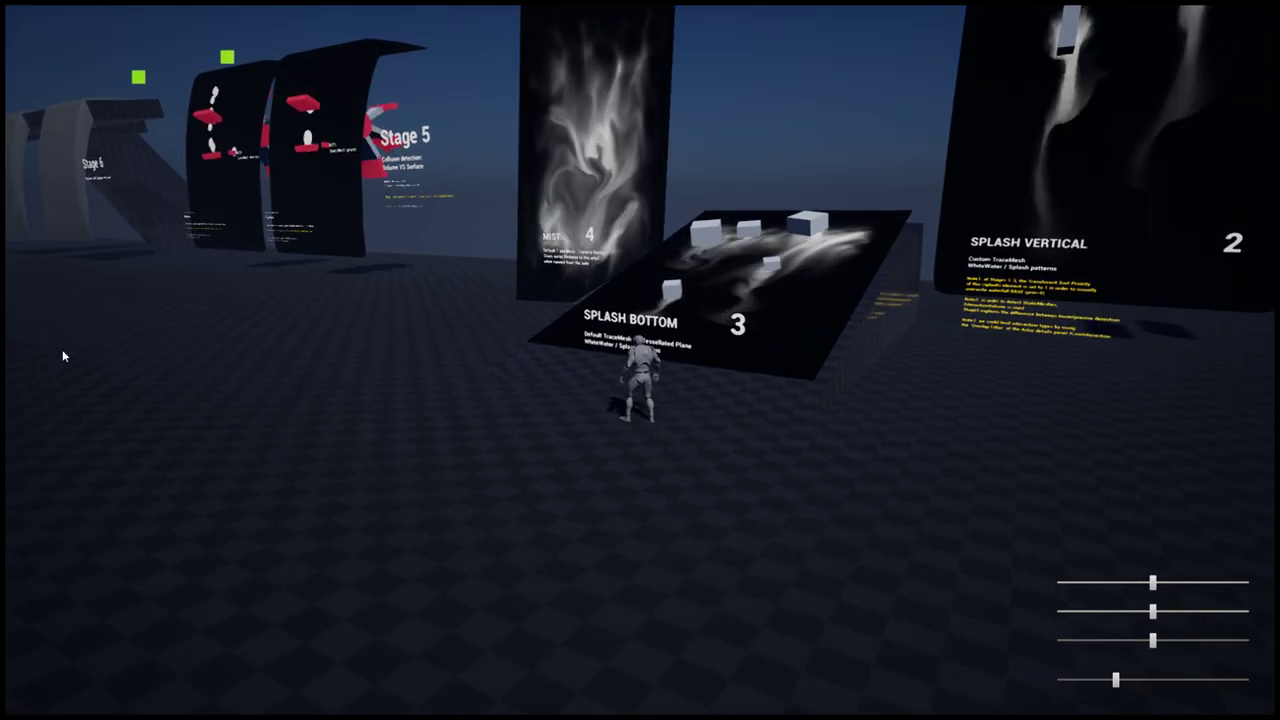
Step: Stop playing the level and examine the stacked simulation containers of the Stage 1 waterfall up close
{"action": "key", "text": "Escape"}
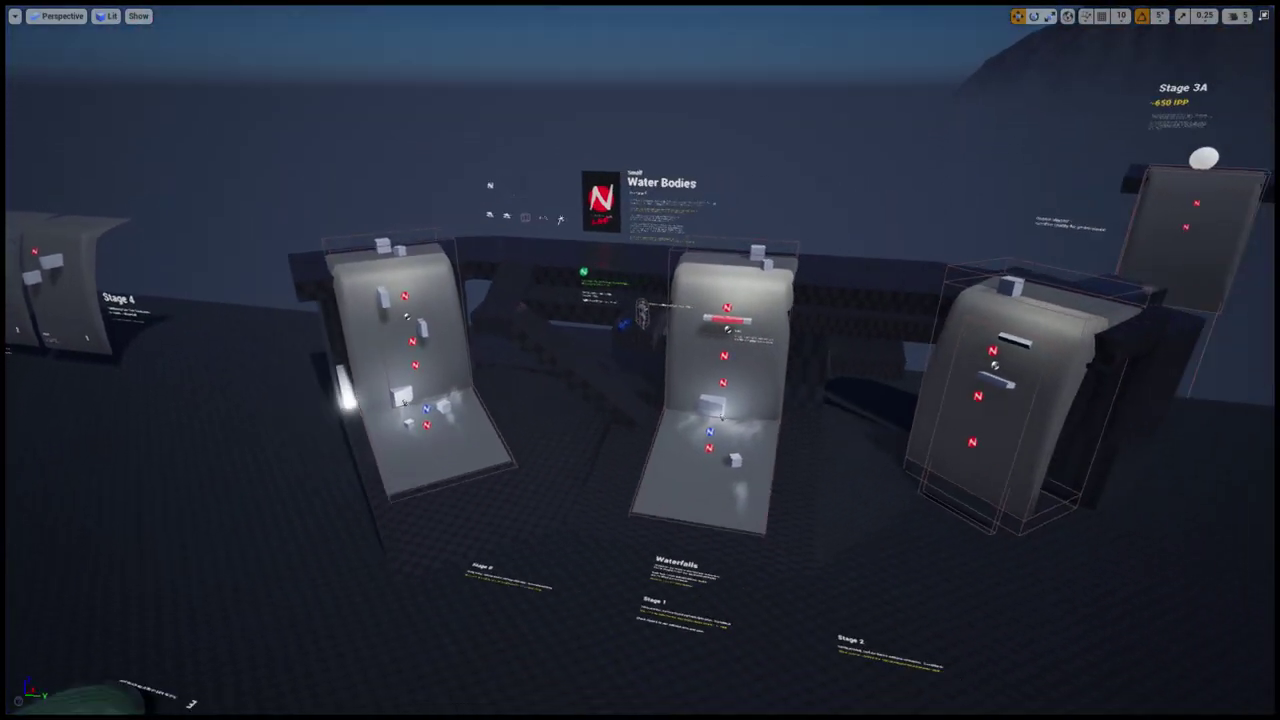
{"action": "key", "text": "w"}
{"action": "right_click_drag", "start_coordinate": [640, 360], "coordinate": [680, 380]}
{"action": "key", "text": "w"}
{"action": "key", "text": "s"}
{"action": "scroll", "coordinate": [626, 421], "scroll_direction": "down", "scroll_amount": 6}
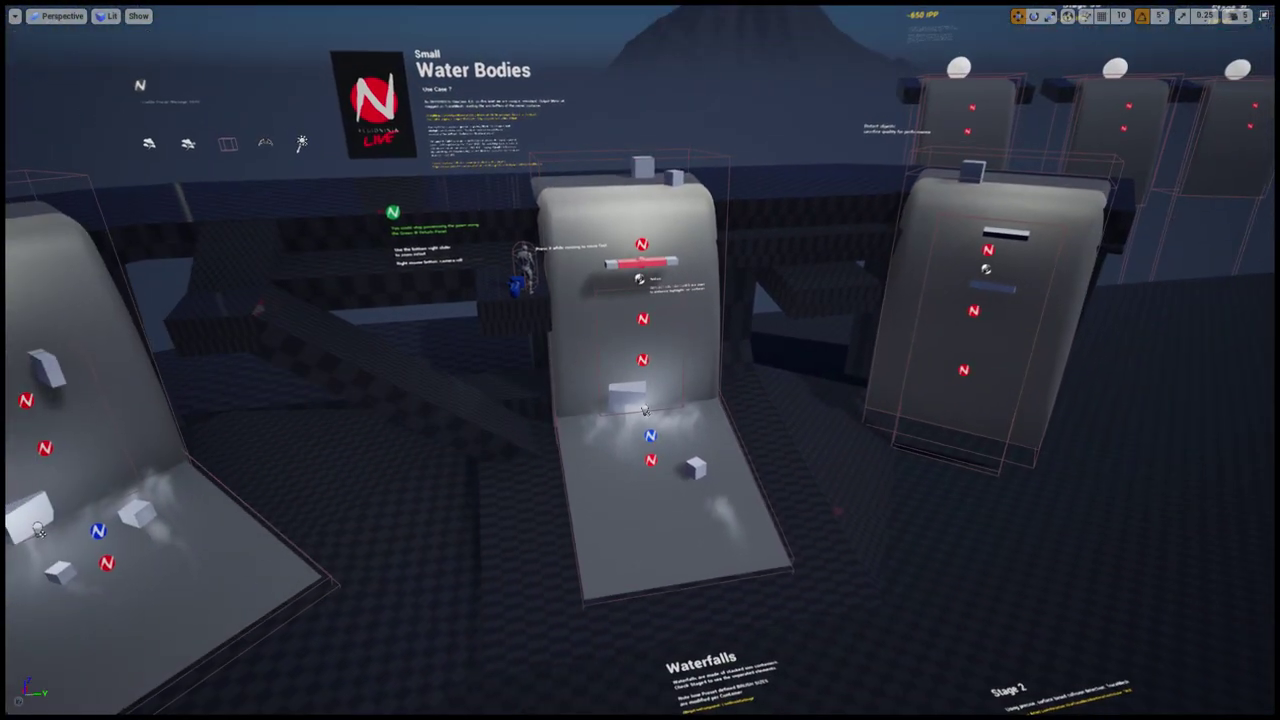
{"action": "scroll", "coordinate": [644, 410], "scroll_direction": "up", "scroll_amount": 10}
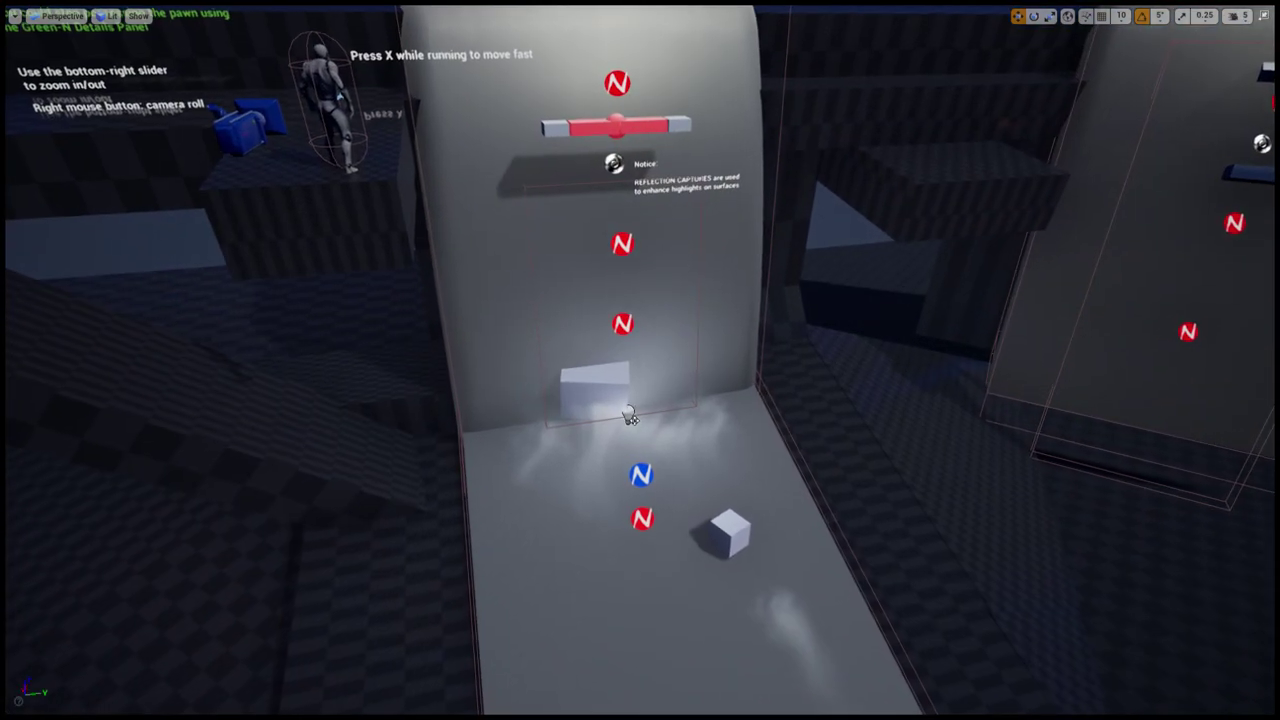
{"action": "scroll", "coordinate": [631, 430], "scroll_direction": "down", "scroll_amount": 5}
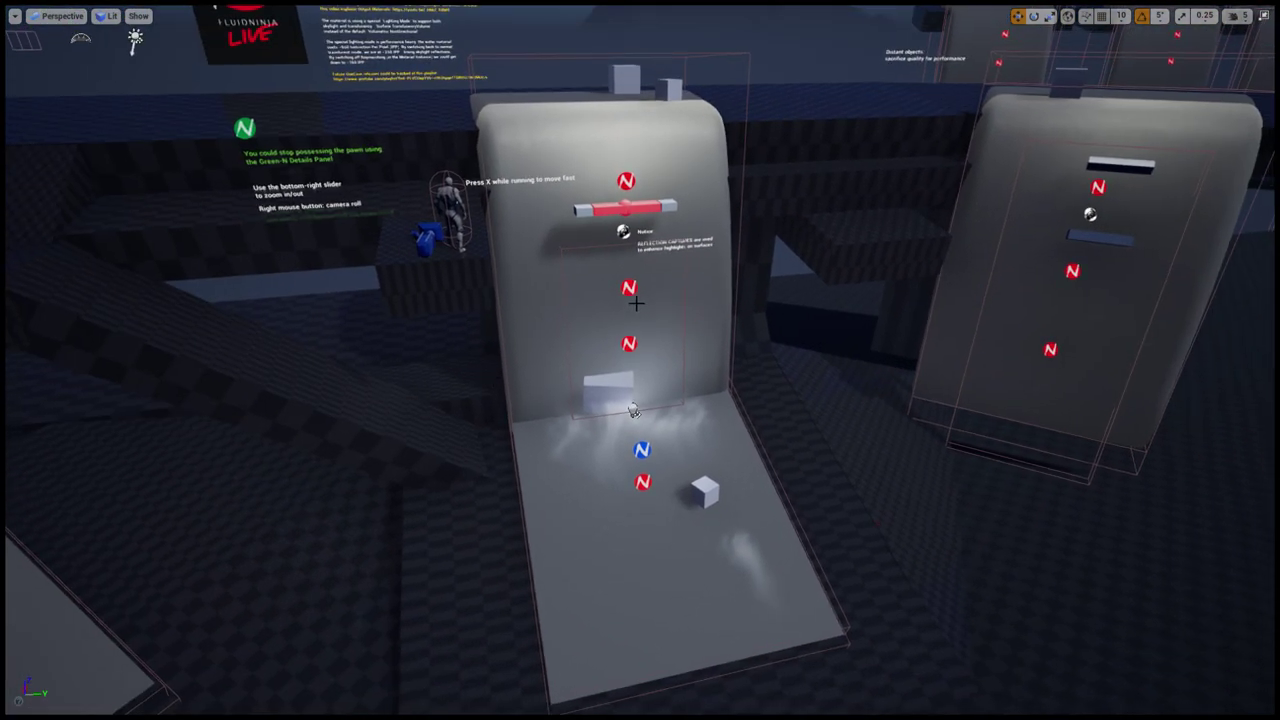
Step: Turn off Possess Nearest Pawn on the NinjaLive_Utilities actor marked by the green N
{"action": "right_click_drag", "start_coordinate": [637, 297], "coordinate": [642, 297]}
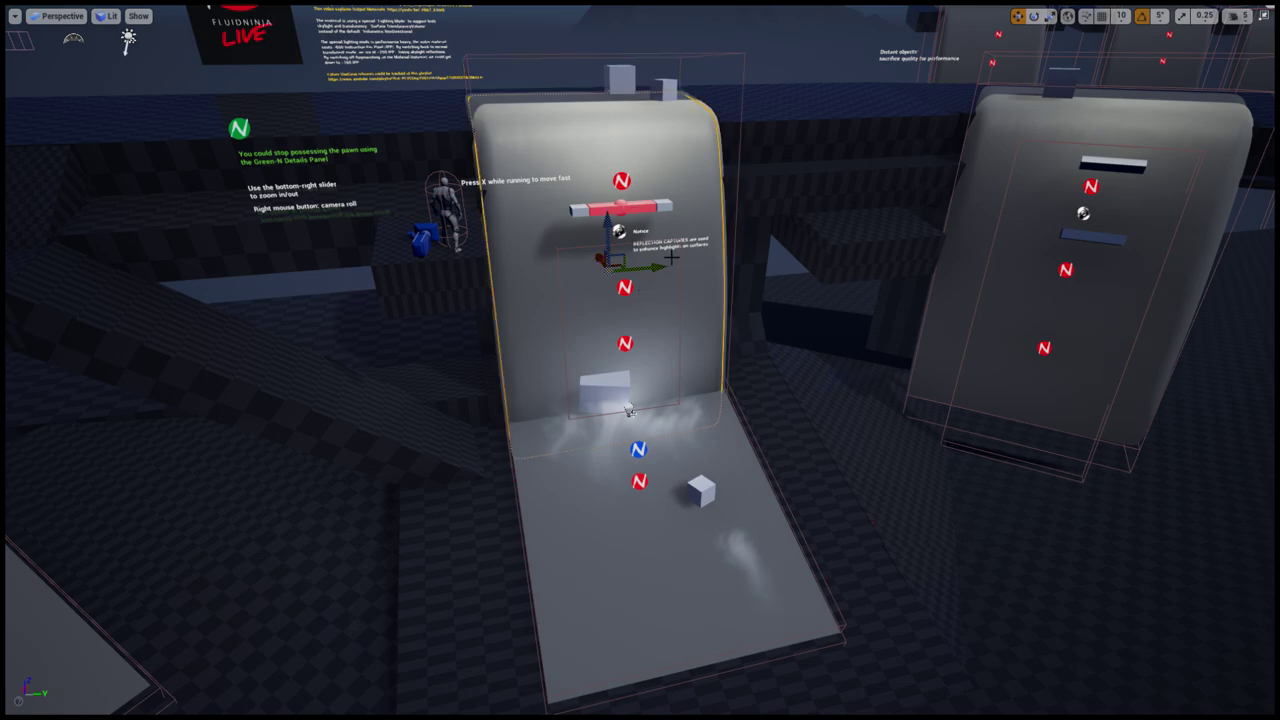
{"action": "middle_click_drag", "start_coordinate": [629, 410], "coordinate": [666, 410]}
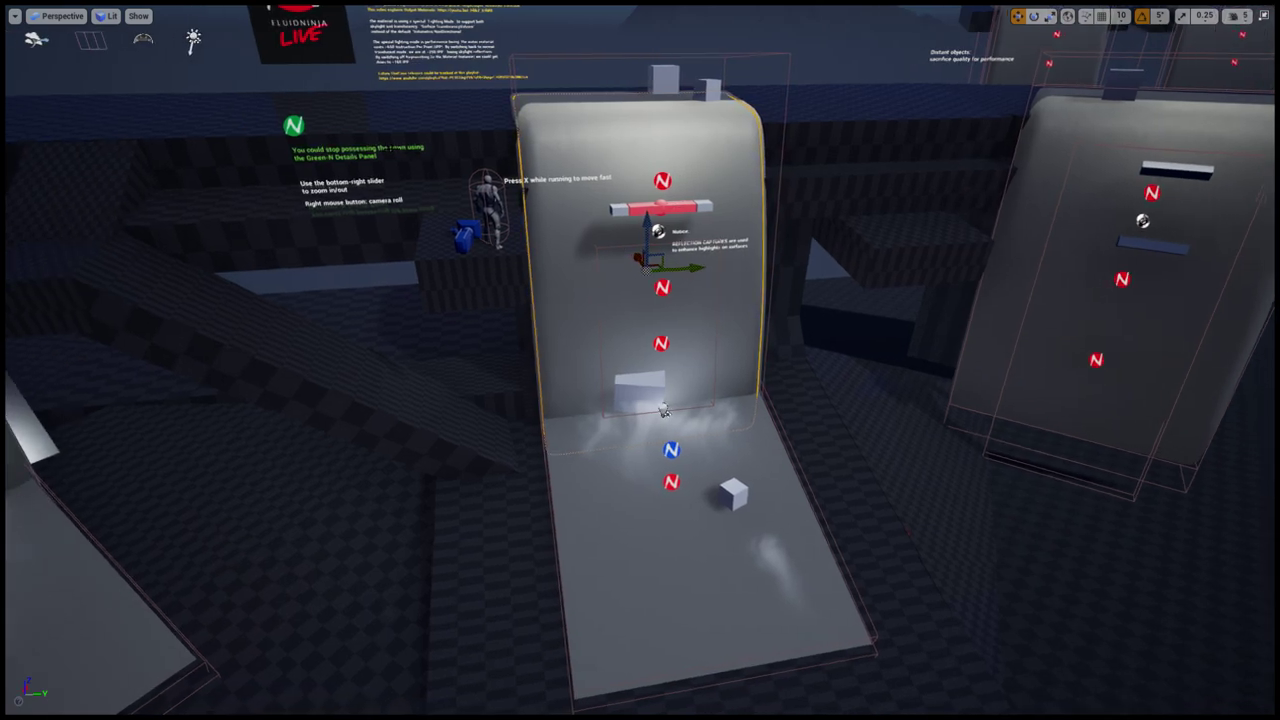
{"action": "key", "text": "F11"}
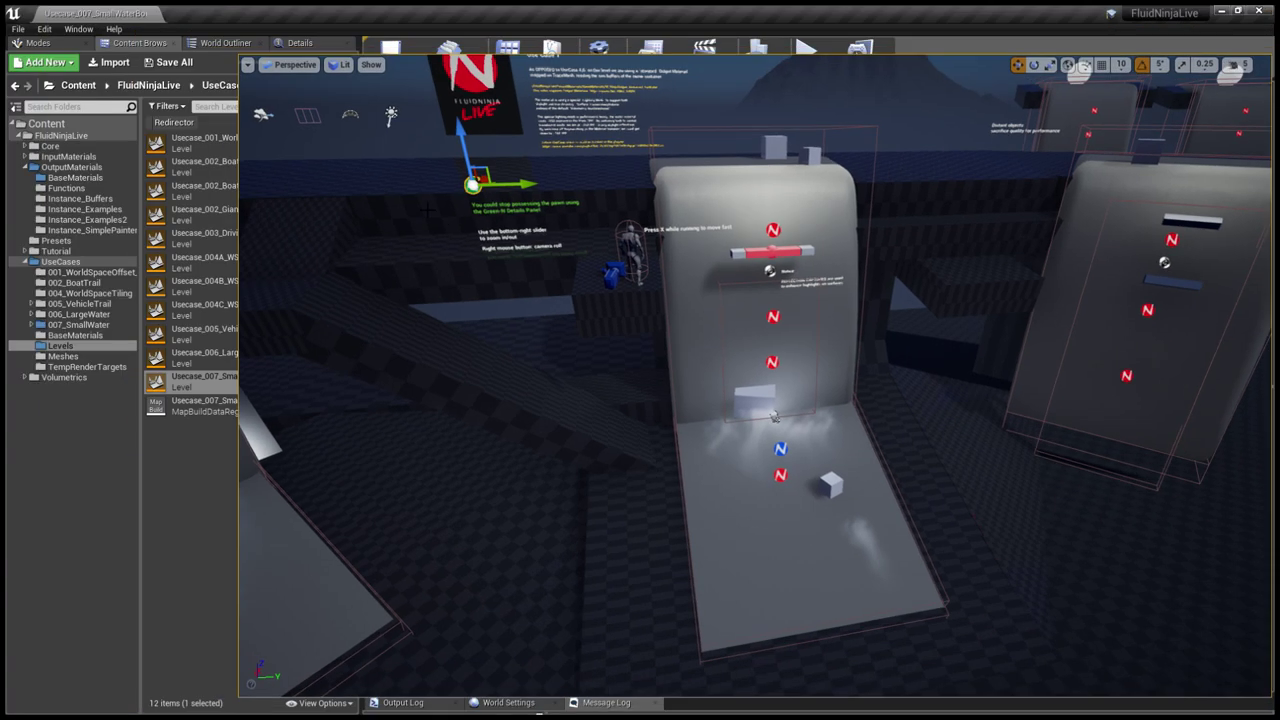
{"action": "left_click", "coordinate": [302, 43]}
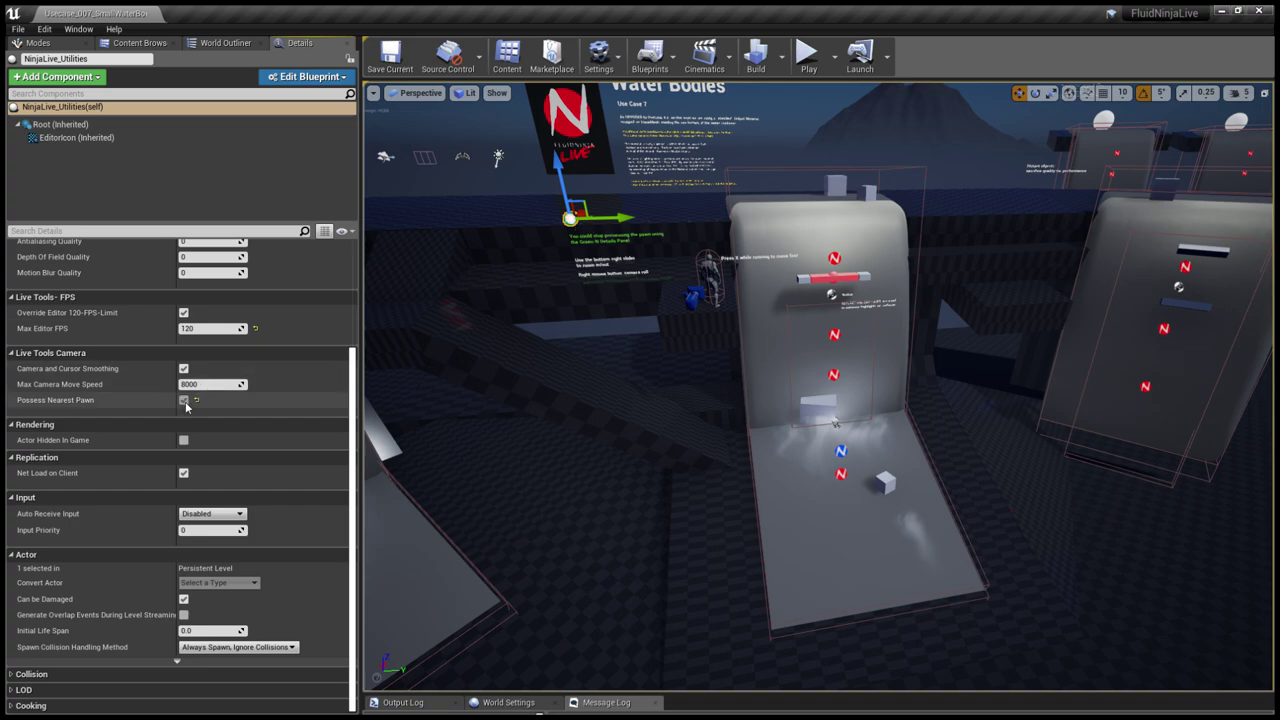
{"action": "key", "text": "F11"}
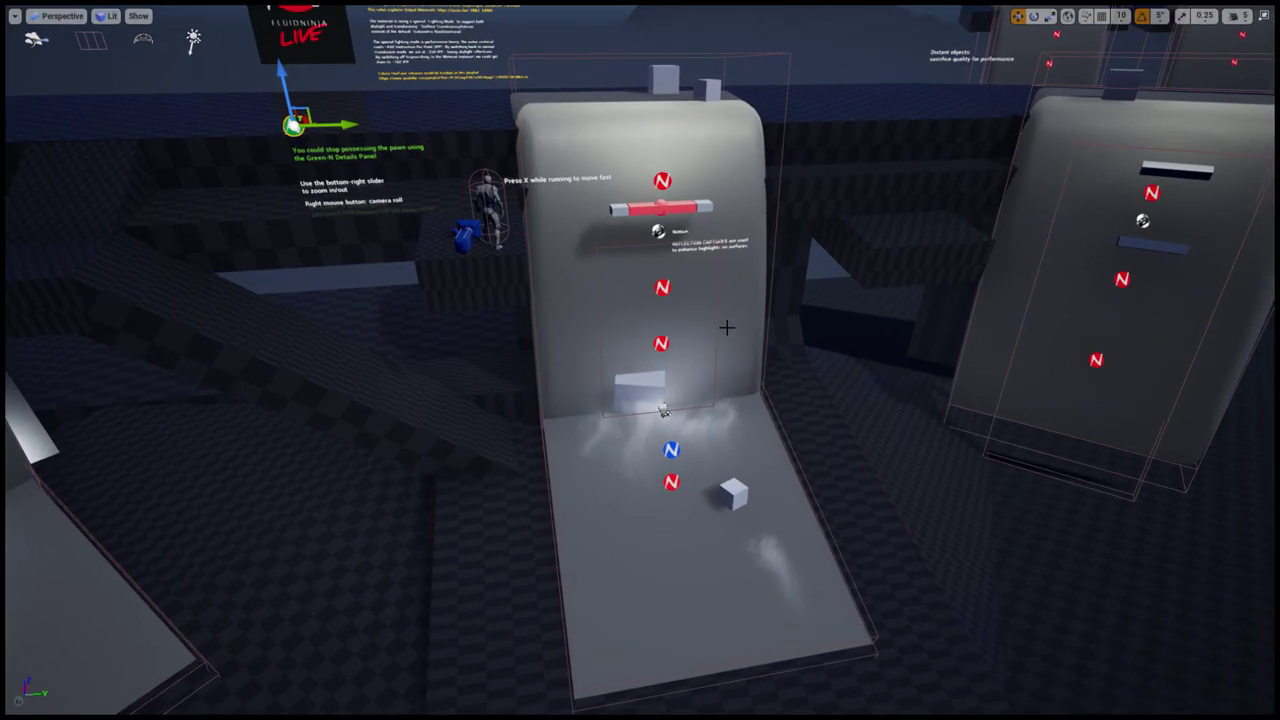
Step: Start playing the level in front of the Stage 4 containers and free the mouse cursor for interaction
{"action": "right_click_drag", "start_coordinate": [727, 327], "coordinate": [634, 352]}
{"action": "key", "text": "w"}
{"action": "key", "text": "s"}
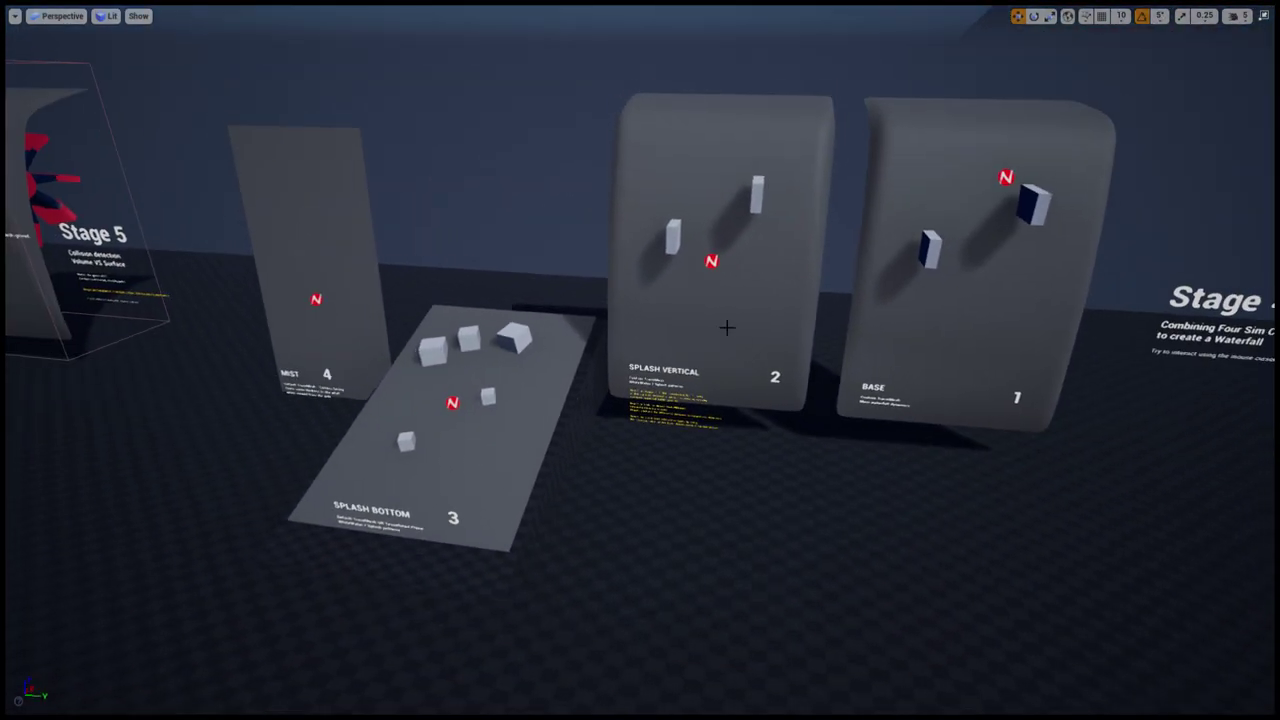
{"action": "key", "text": "alt+p"}
{"action": "key", "text": "w"}
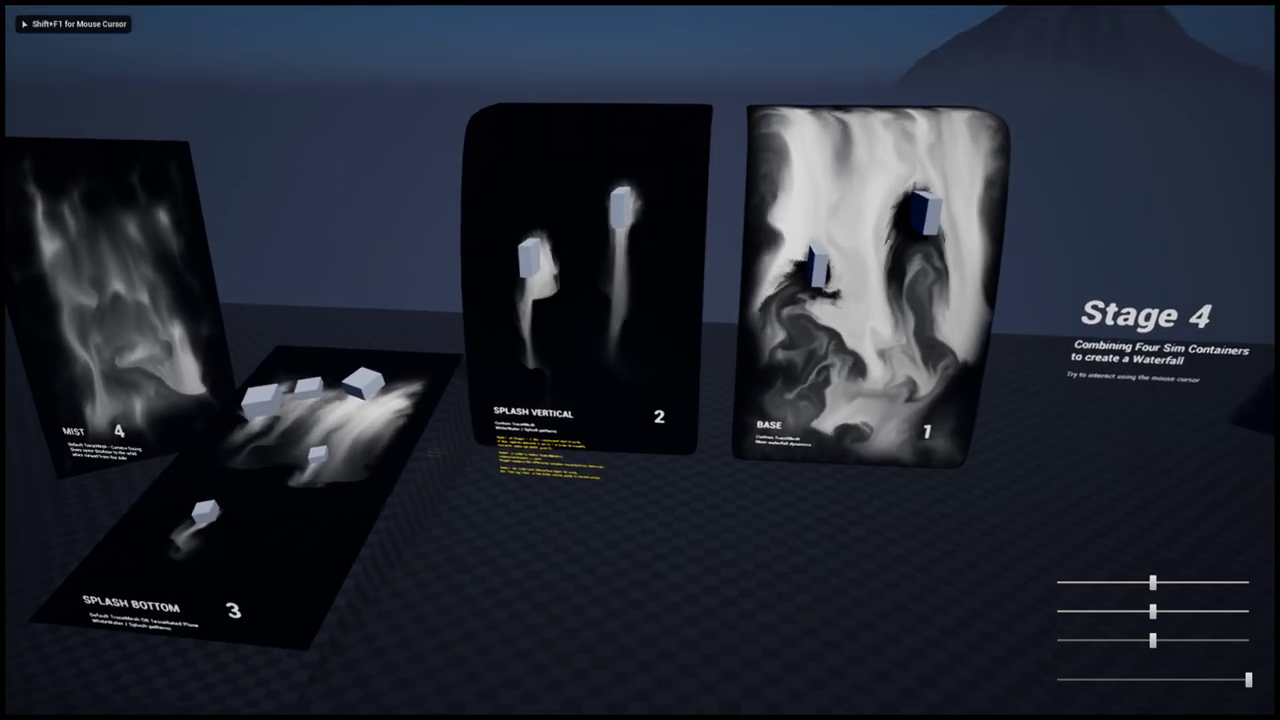
{"action": "key", "text": "shift+F1"}
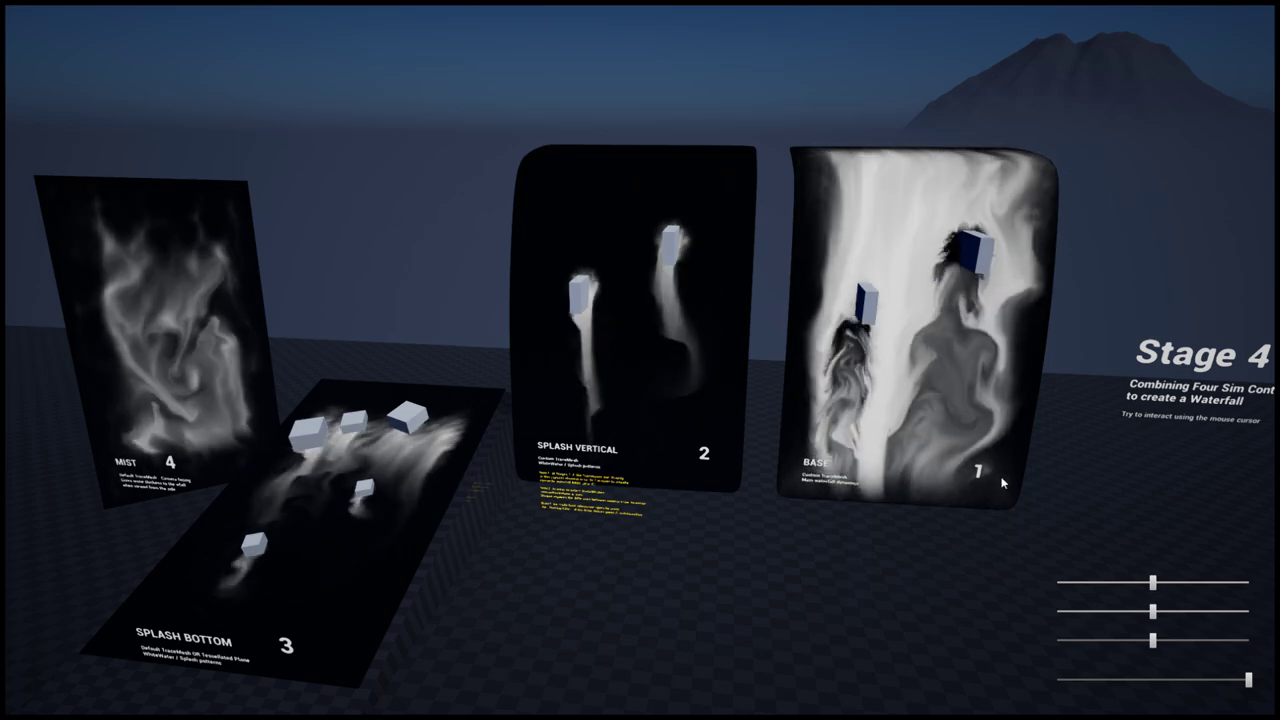
Step: Stir the fluid in the Stage 4 Base and Splash Vertical containers with the mouse cursor
{"action": "left_click", "coordinate": [193, 451]}
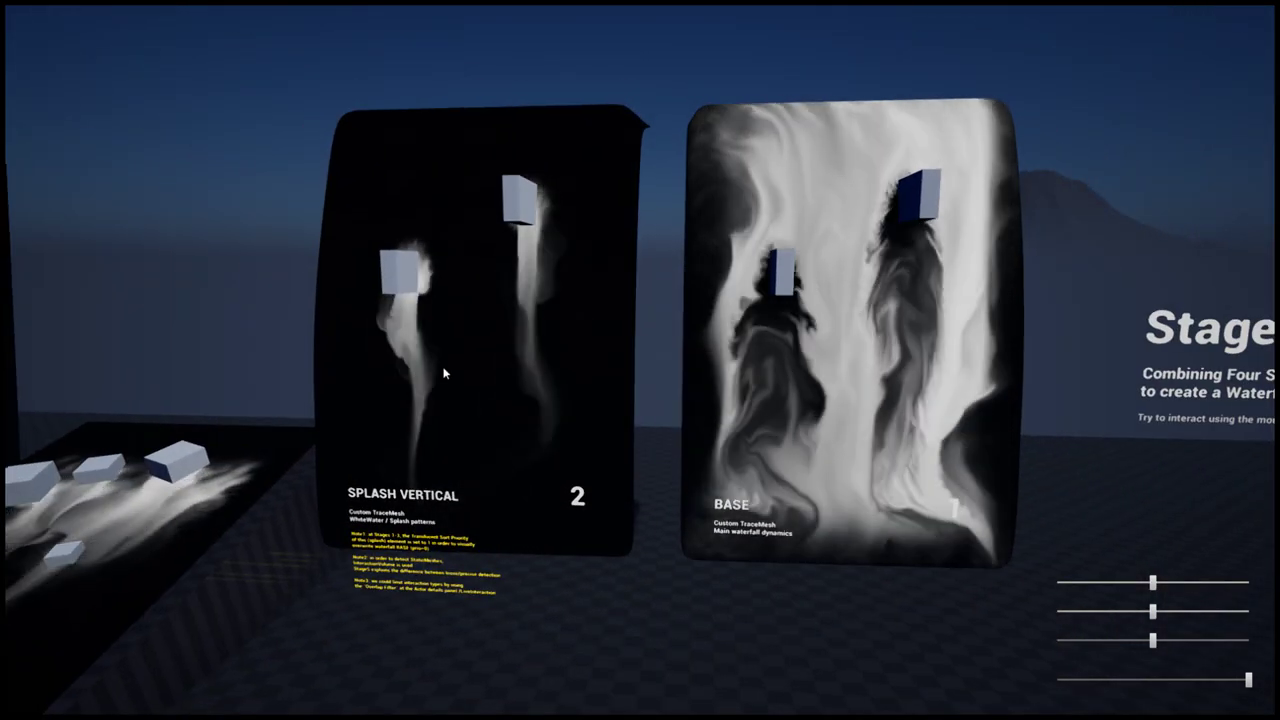
{"action": "left_click_drag", "start_coordinate": [810, 236], "coordinate": [860, 207]}
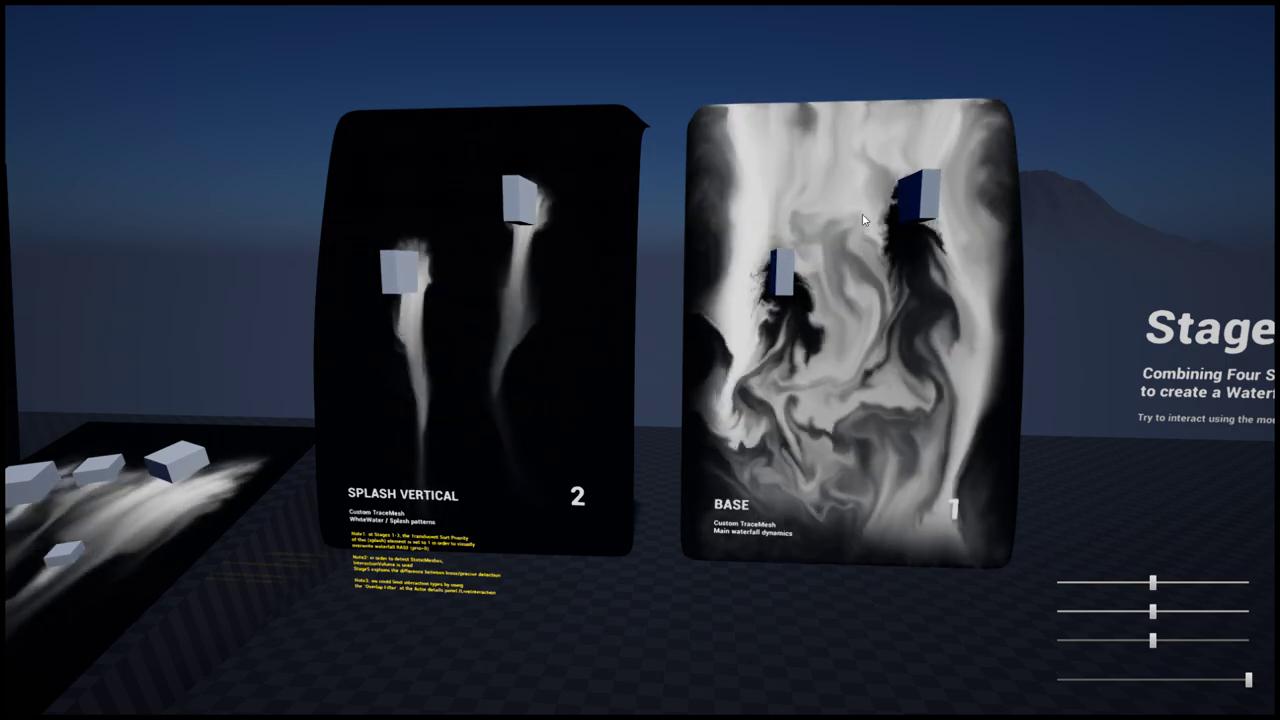
{"action": "left_click", "coordinate": [860, 207]}
{"action": "key", "text": "s"}
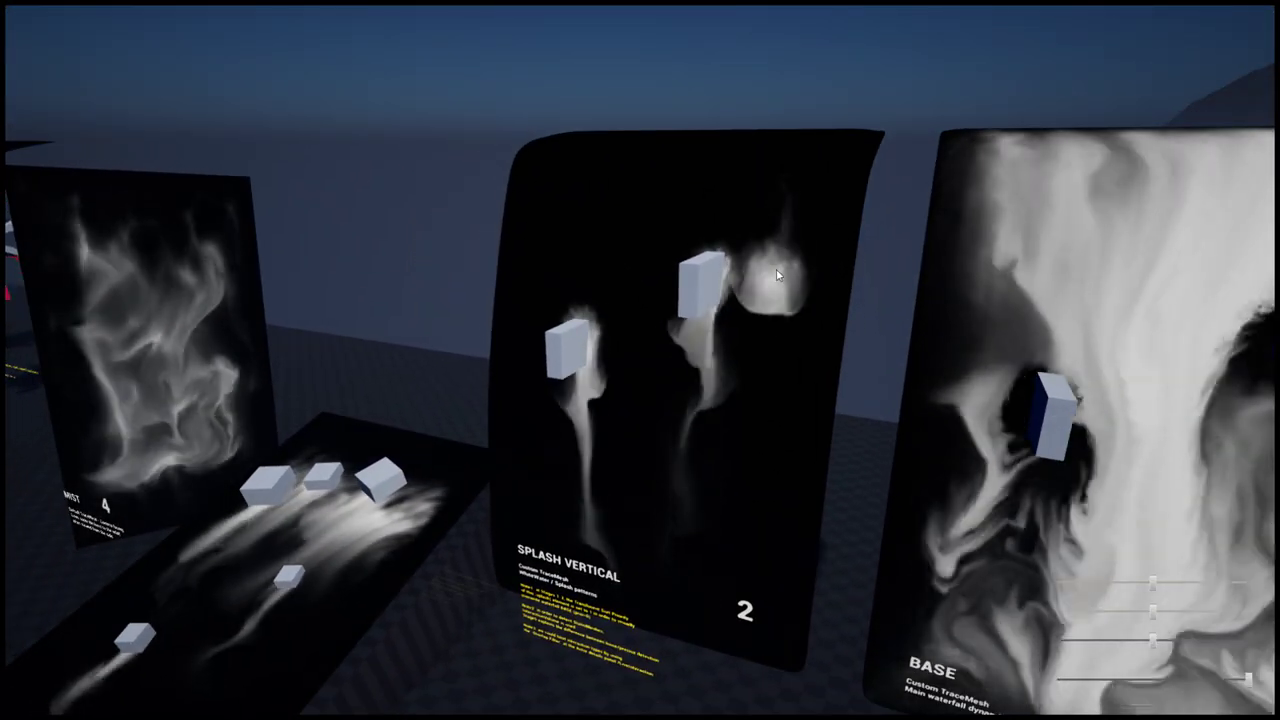
{"action": "left_click", "coordinate": [644, 256]}
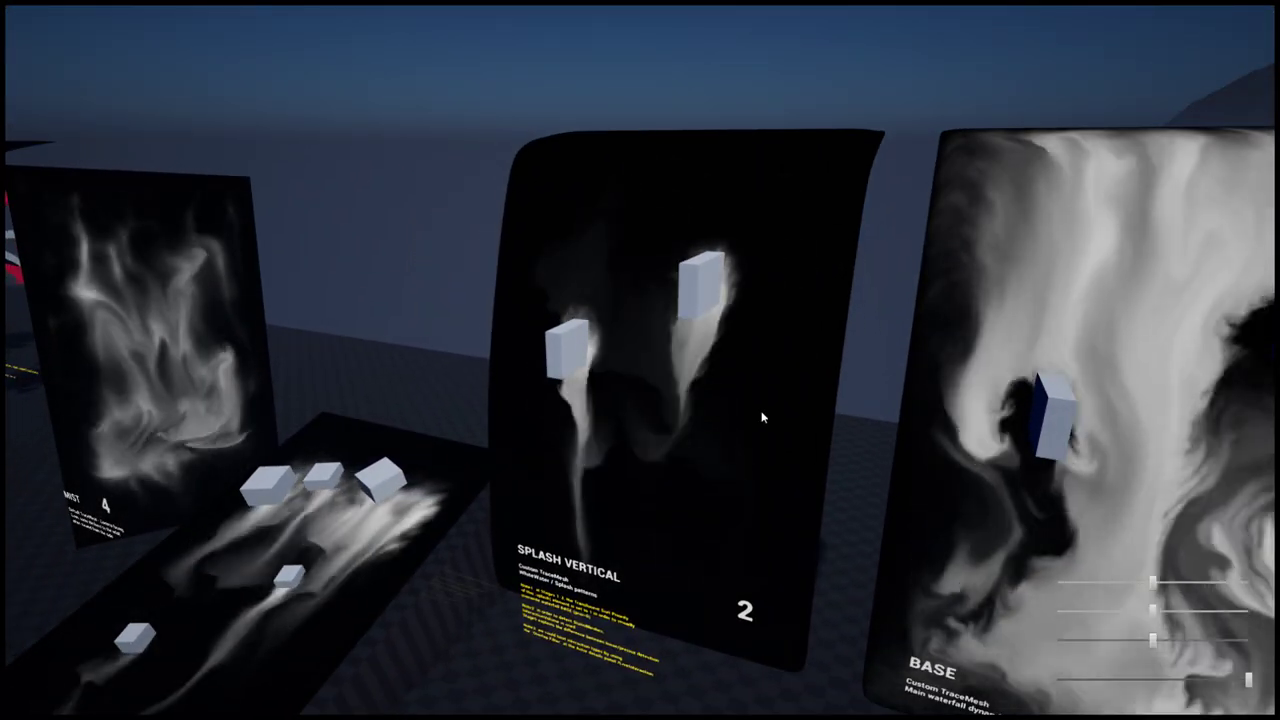
{"action": "left_click_drag", "start_coordinate": [763, 412], "coordinate": [758, 394]}
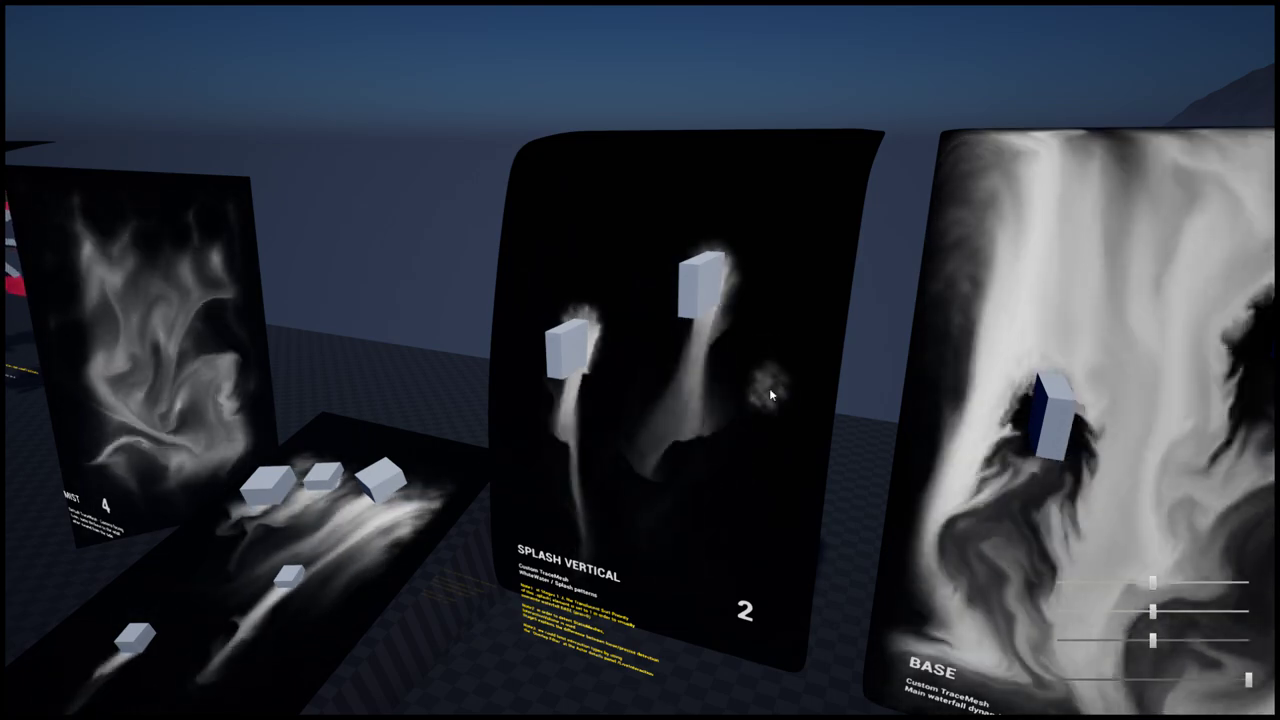
{"action": "left_click", "coordinate": [754, 372]}
Step: Fly to the Splash Bottom container and stir its fluid around the small cubes with the cursor
{"action": "mouse_move", "coordinate": [752, 374]}
{"action": "right_mouse_down"}
{"action": "mouse_move", "coordinate": [650, 390]}
{"action": "mouse_move", "coordinate": [590, 450]}
{"action": "mouse_move", "coordinate": [606, 466]}
{"action": "right_mouse_up"}
{"action": "key", "text": "w"}
{"action": "key", "text": "w"}
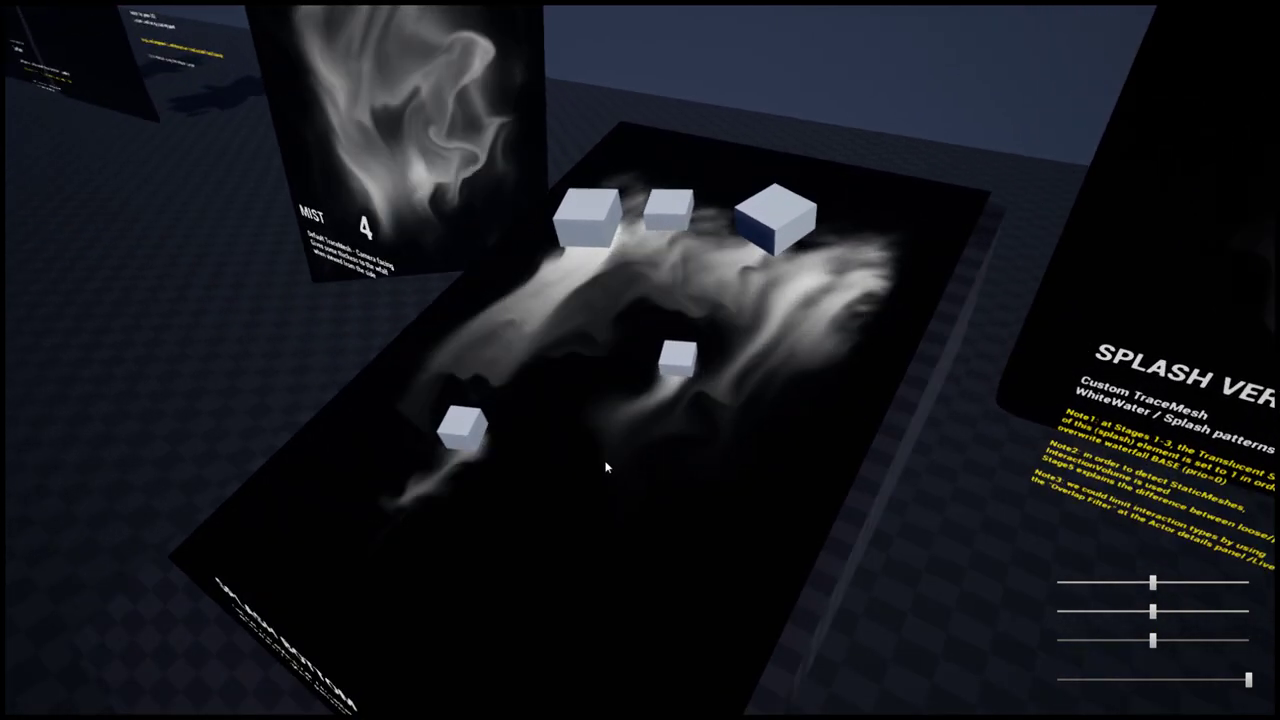
{"action": "left_click_drag", "start_coordinate": [600, 412], "coordinate": [611, 364]}
Step: Fly around to the Mist container and stir its smoke with the mouse cursor
{"action": "right_click_drag", "start_coordinate": [703, 441], "coordinate": [978, 369]}
{"action": "key", "text": "w"}
{"action": "key", "text": "s"}
{"action": "key", "text": "s"}
{"action": "key", "text": "a"}
{"action": "key", "text": "a"}
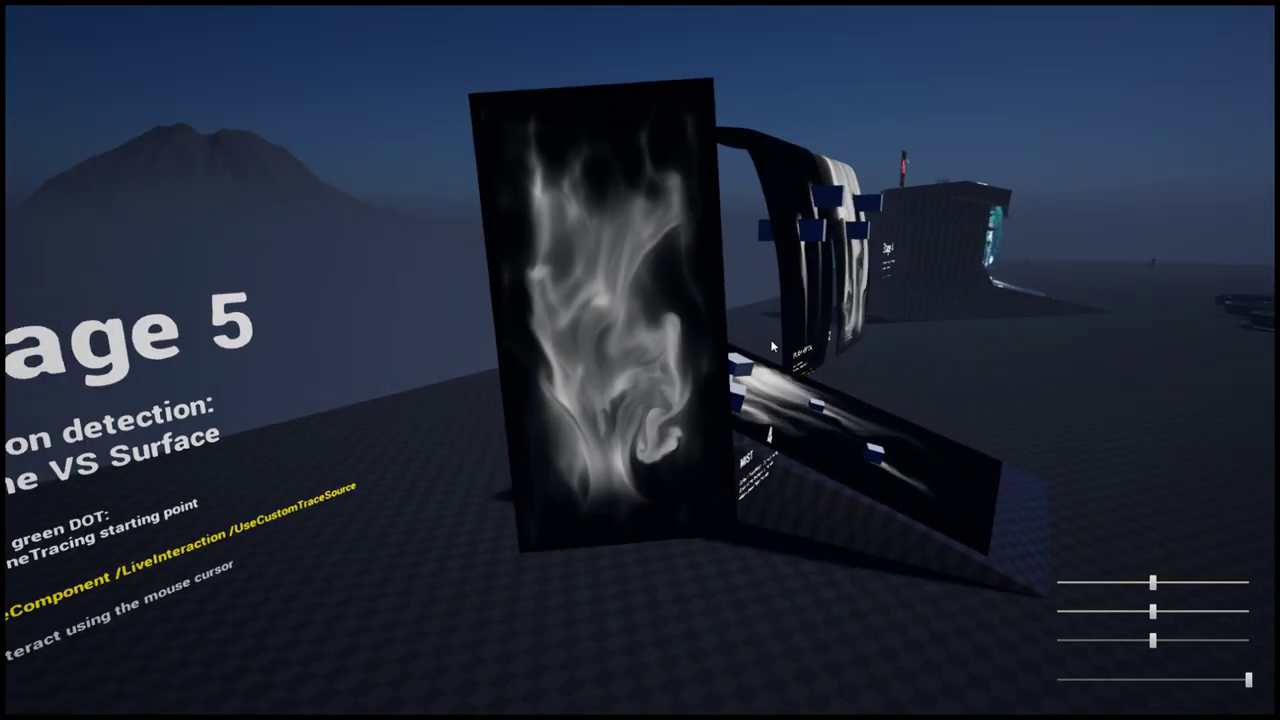
{"action": "left_click_drag", "start_coordinate": [617, 448], "coordinate": [614, 282]}
Step: Circle the Stage 4 containers and examine how the Mist plane faces the camera from different sides
{"action": "right_click_drag", "start_coordinate": [644, 280], "coordinate": [792, 268]}
{"action": "key", "text": "w"}
{"action": "key", "text": "a"}
{"action": "key", "text": "w"}
{"action": "key", "text": "d"}
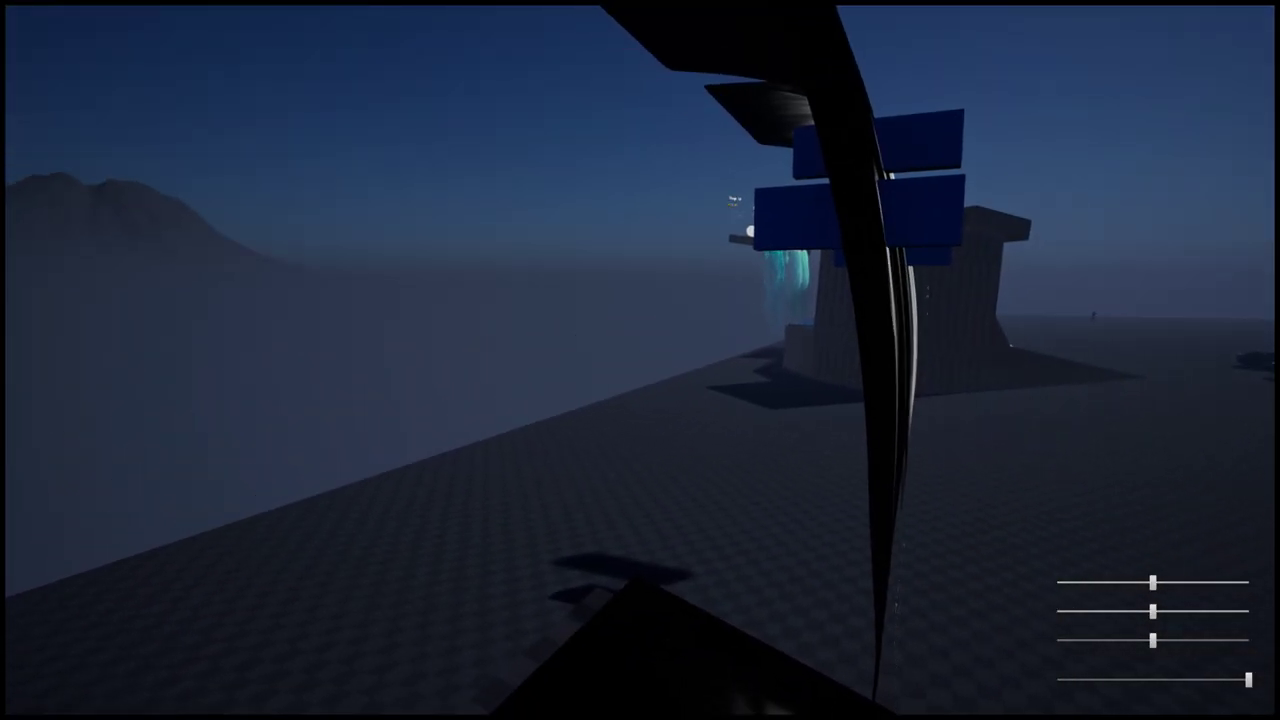
{"action": "key", "text": "s"}
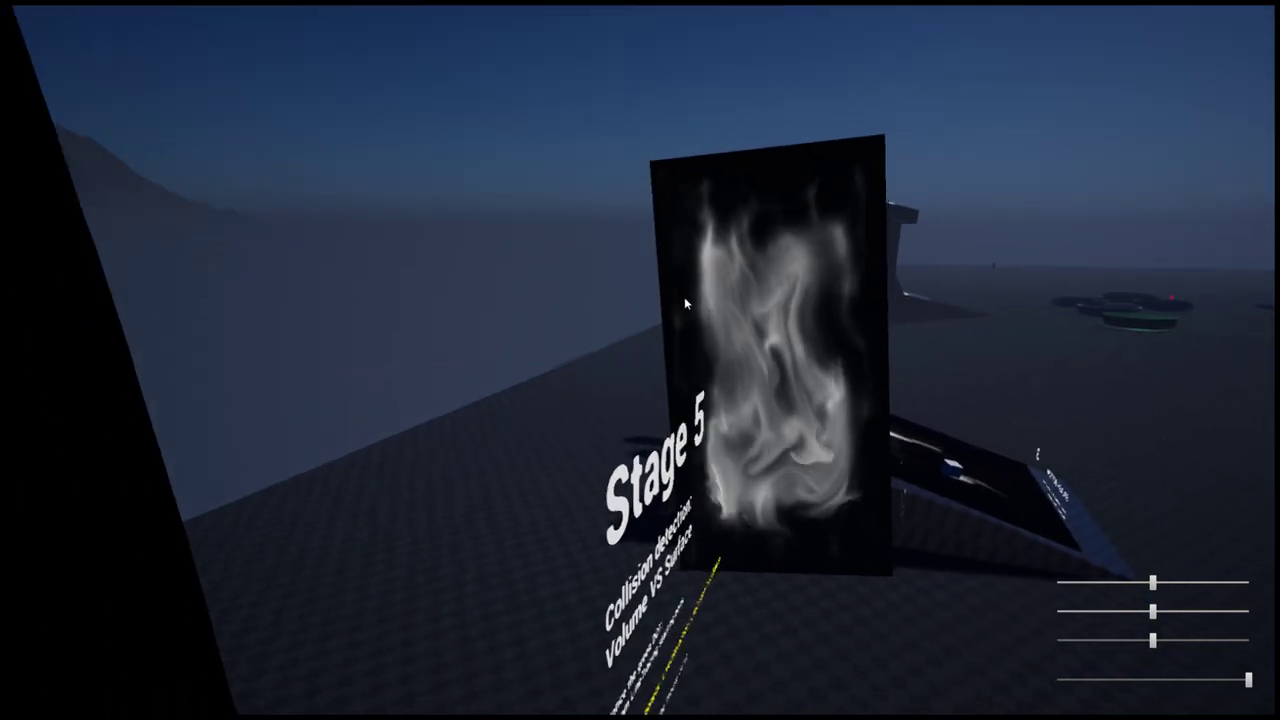
{"action": "key", "text": "w"}
{"action": "key", "text": "d"}
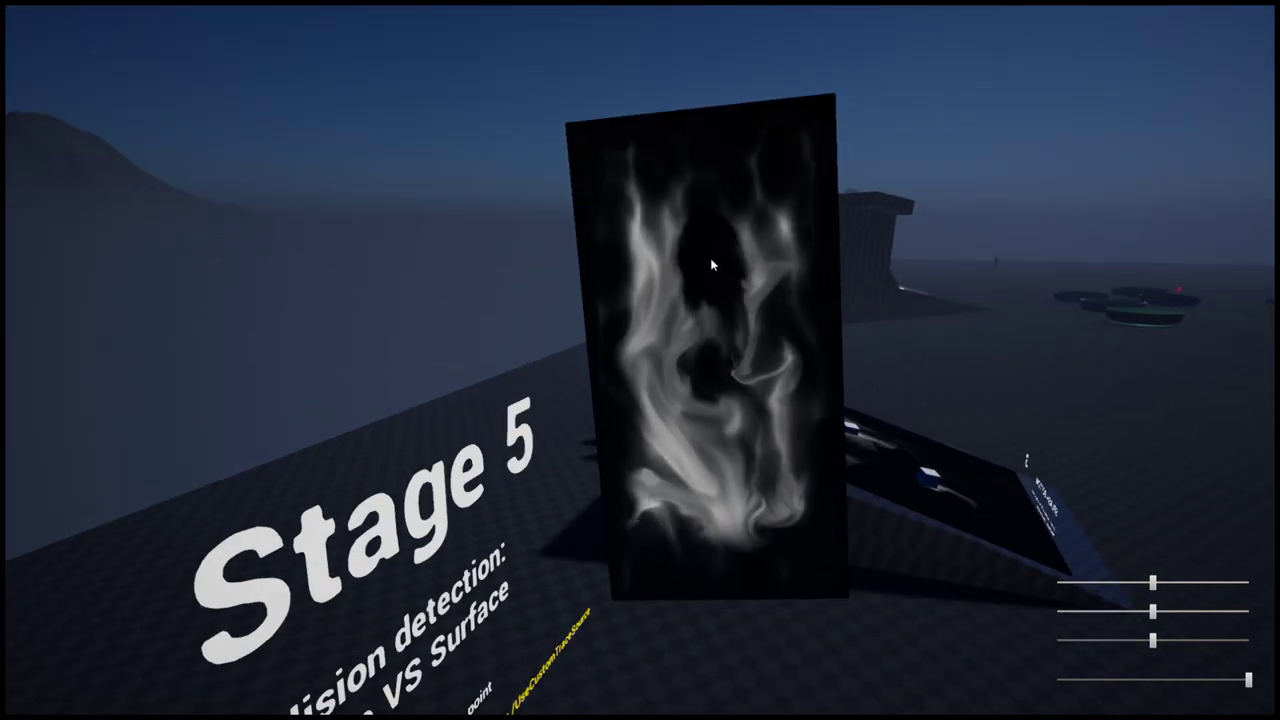
{"action": "left_click", "coordinate": [711, 265]}
{"action": "key", "text": "d"}
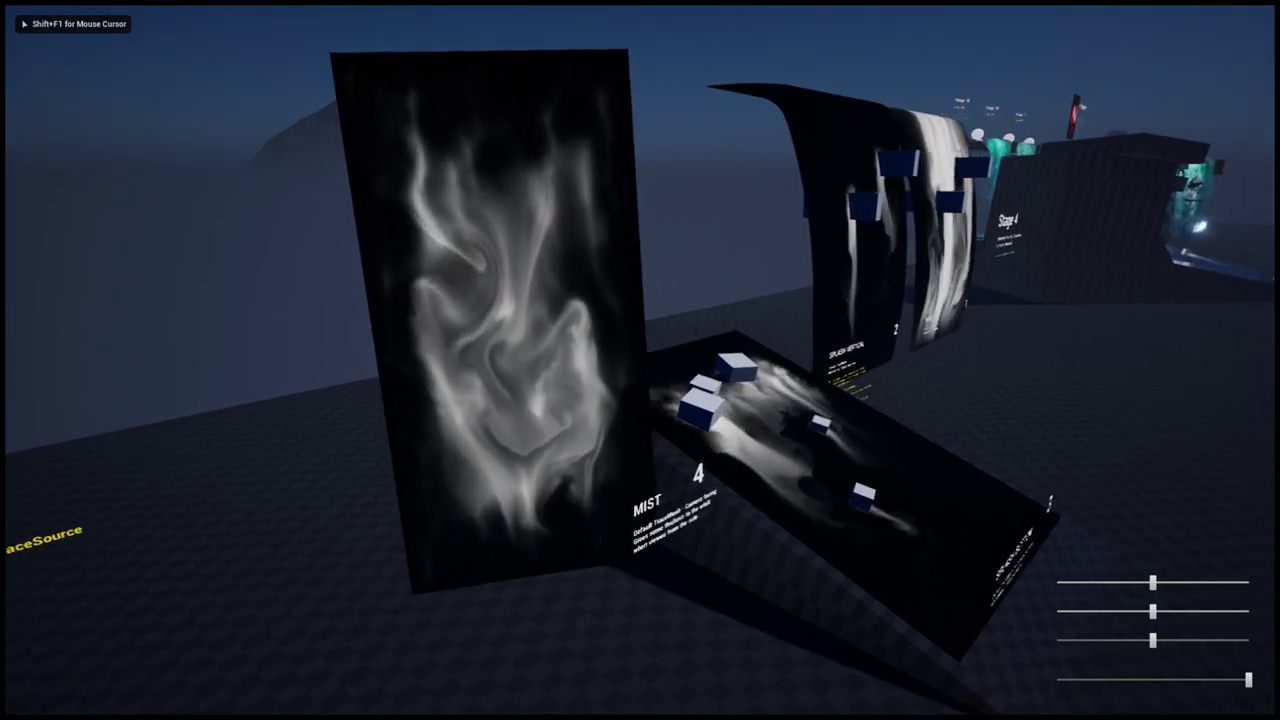
{"action": "key", "text": "w"}
{"action": "key", "text": "d"}
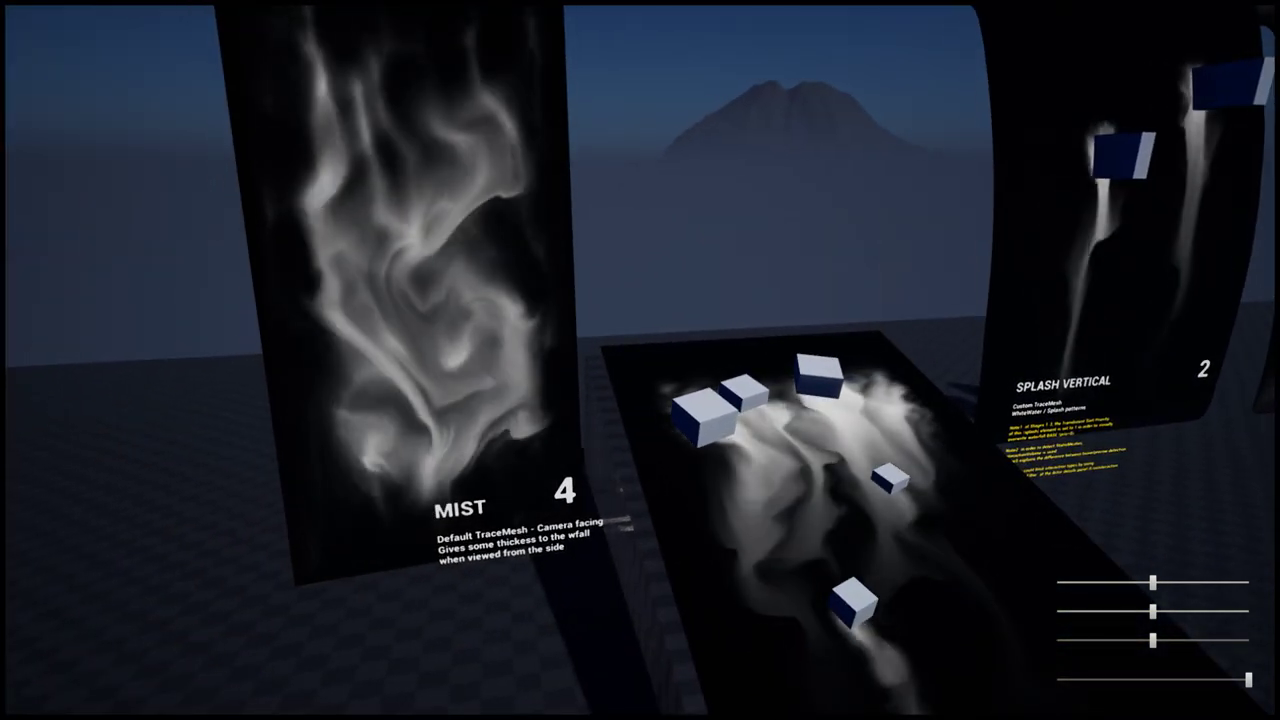
Step: Fly to Stage 5 and compare the Volume and Surface collision detection waterfalls
{"action": "key", "text": "a"}
{"action": "key", "text": "w"}
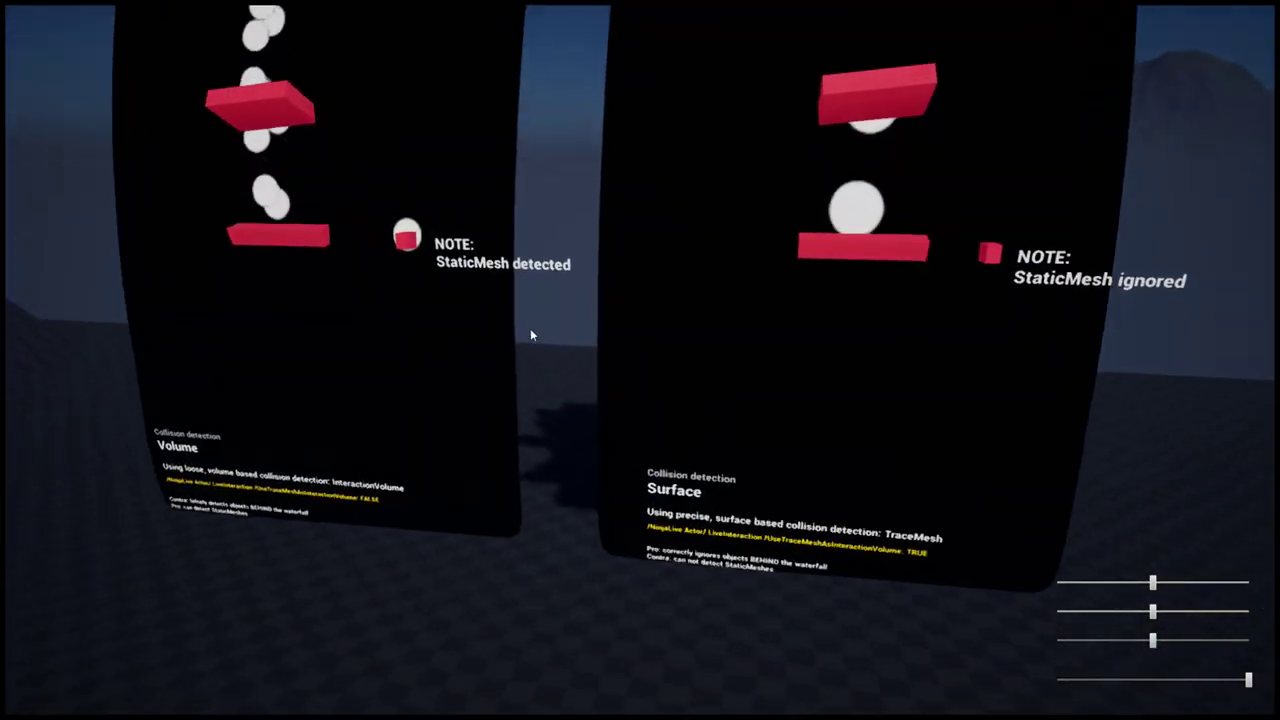
{"action": "key", "text": "w"}
{"action": "key", "text": "s"}
{"action": "key", "text": "s"}
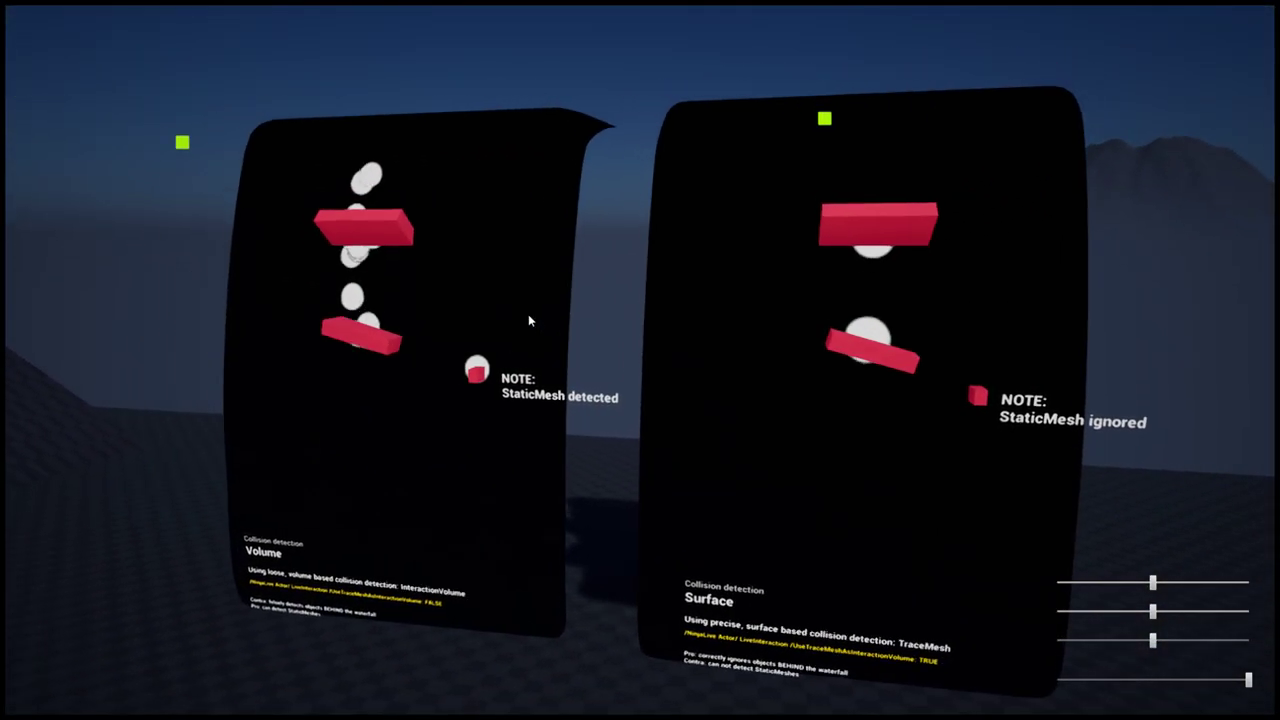
{"action": "key", "text": "d"}
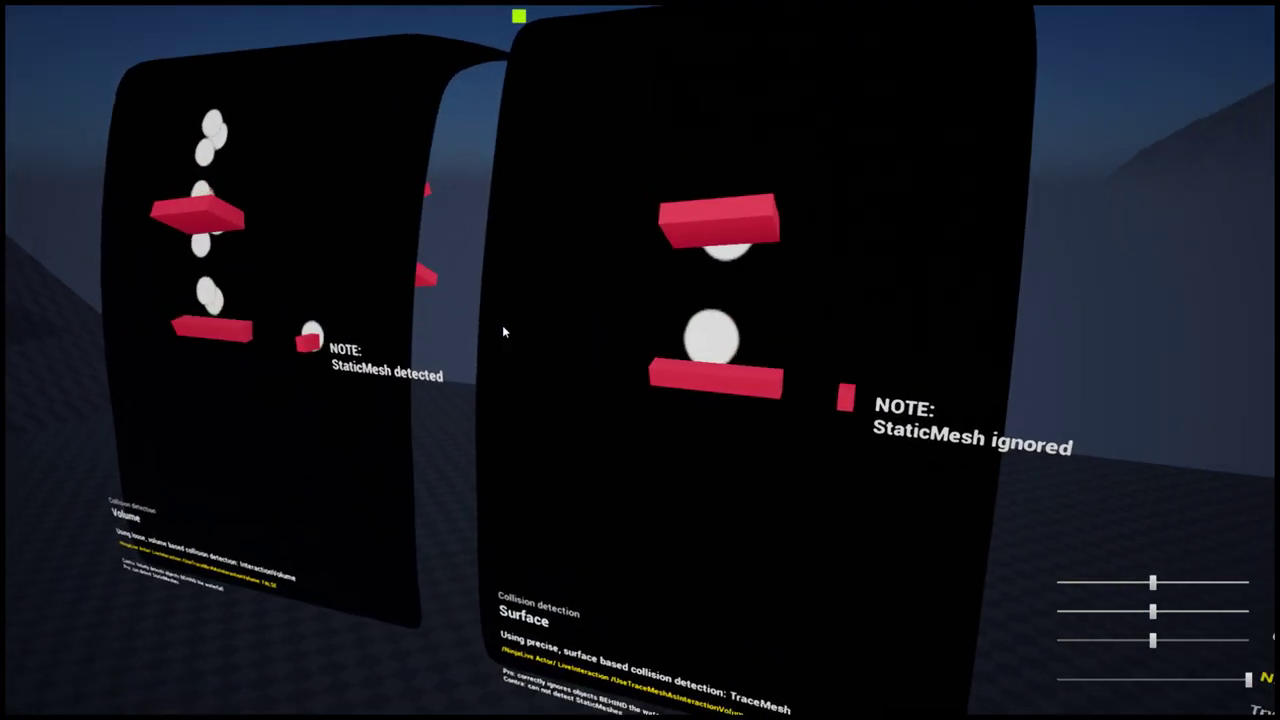
{"action": "key", "text": "s"}
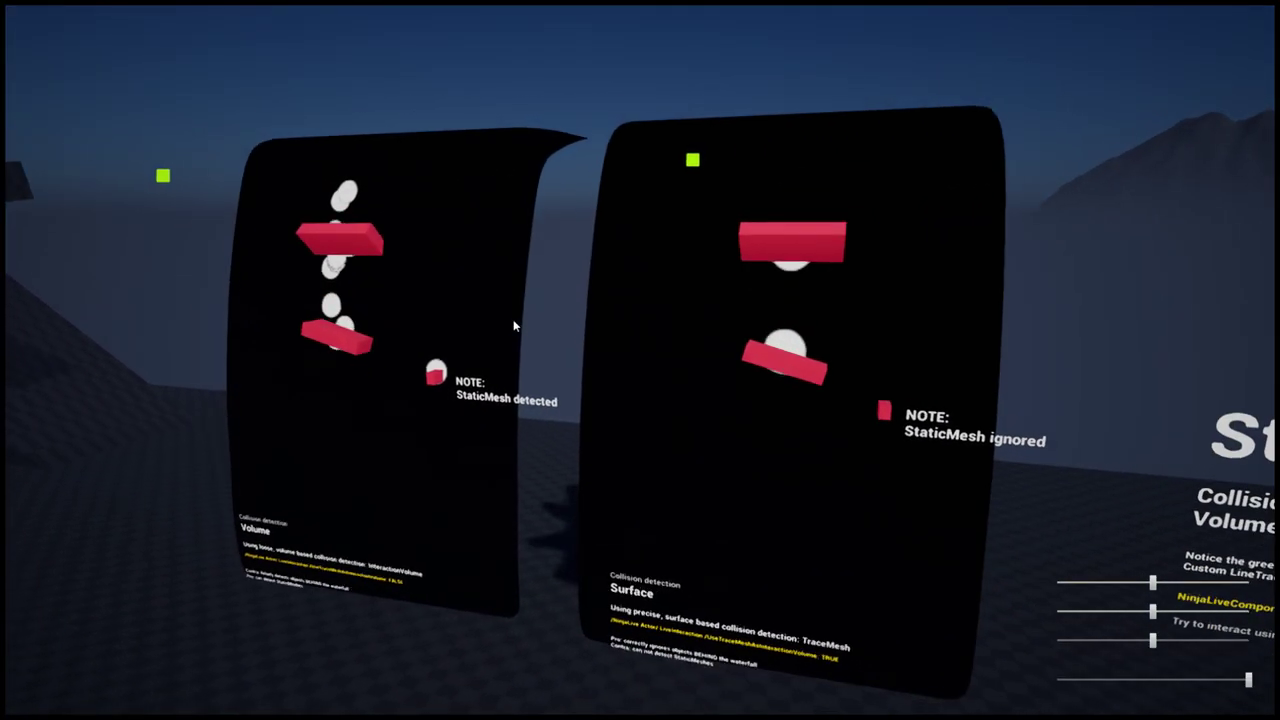
Step: Fly to the side of the Stage 5 waterfalls and view the rotating wheel behind them
{"action": "left_click", "coordinate": [476, 243]}
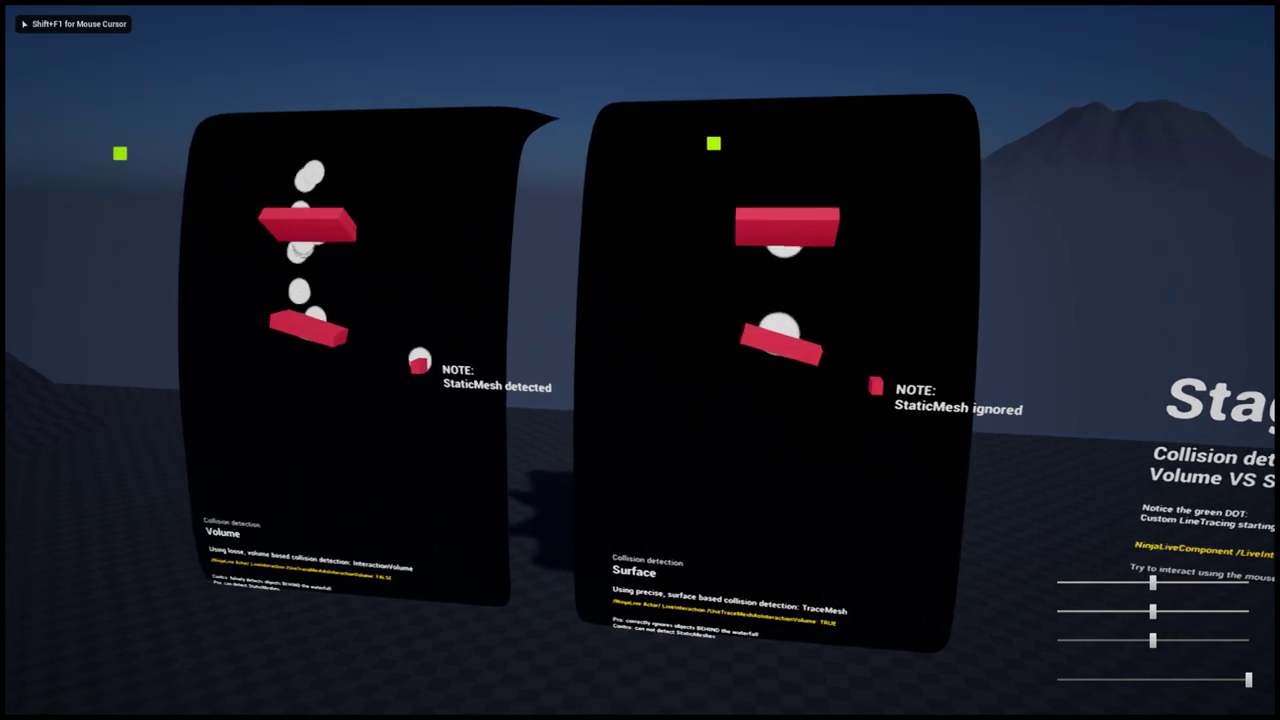
{"action": "left_click", "coordinate": [491, 243]}
{"action": "key", "text": "a"}
{"action": "key", "text": "a"}
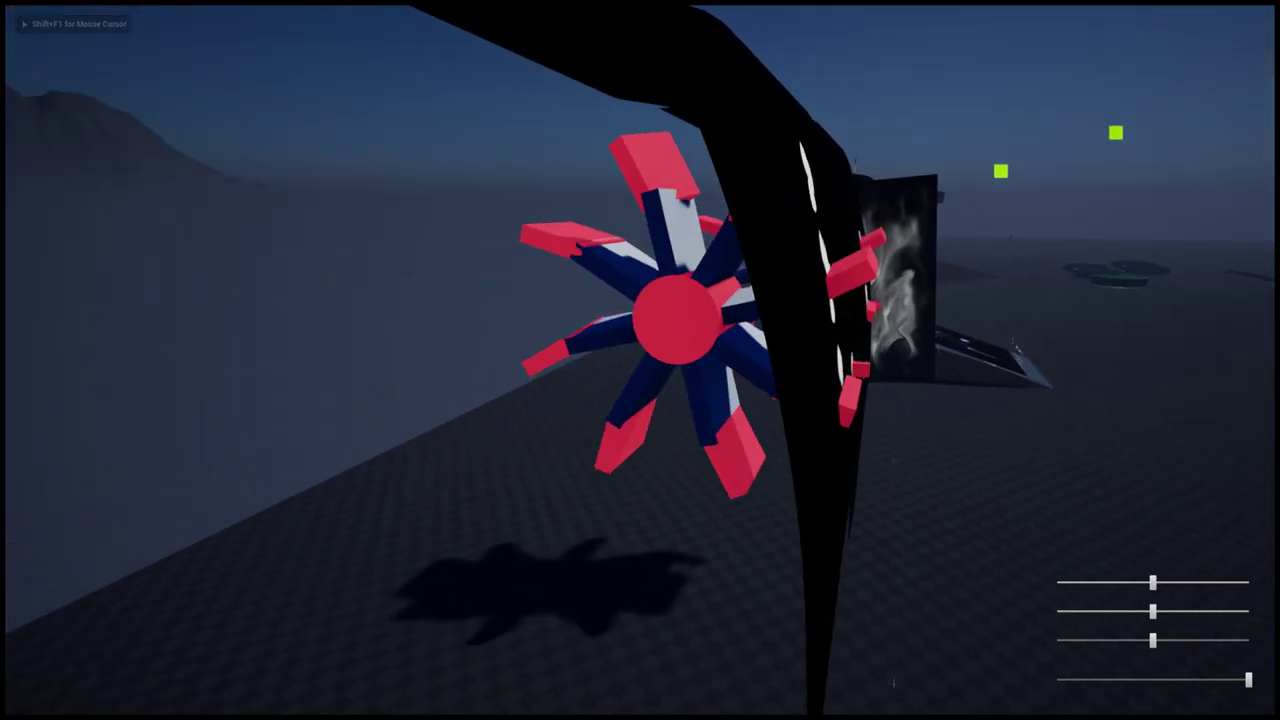
Step: Return to the front of Stage 5 and try cursor interaction on the Volume waterfall
{"action": "key", "text": "shift+F1"}
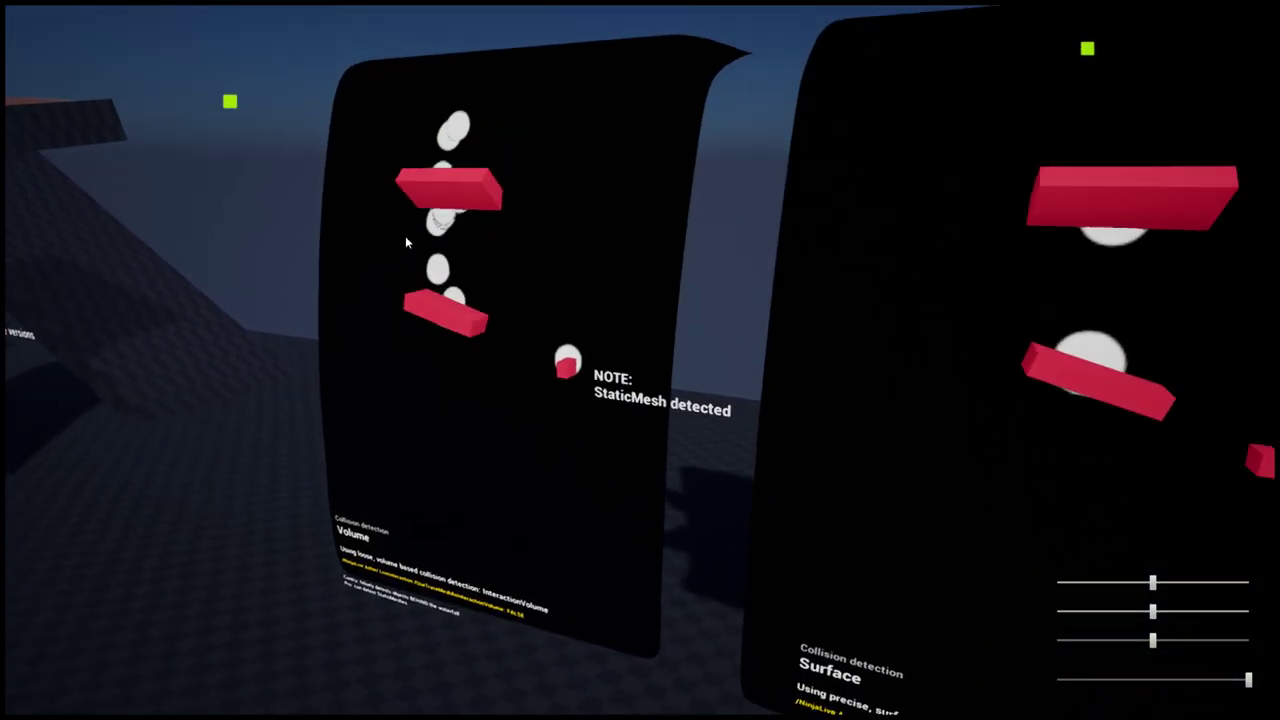
{"action": "left_click_drag", "start_coordinate": [533, 212], "coordinate": [532, 236]}
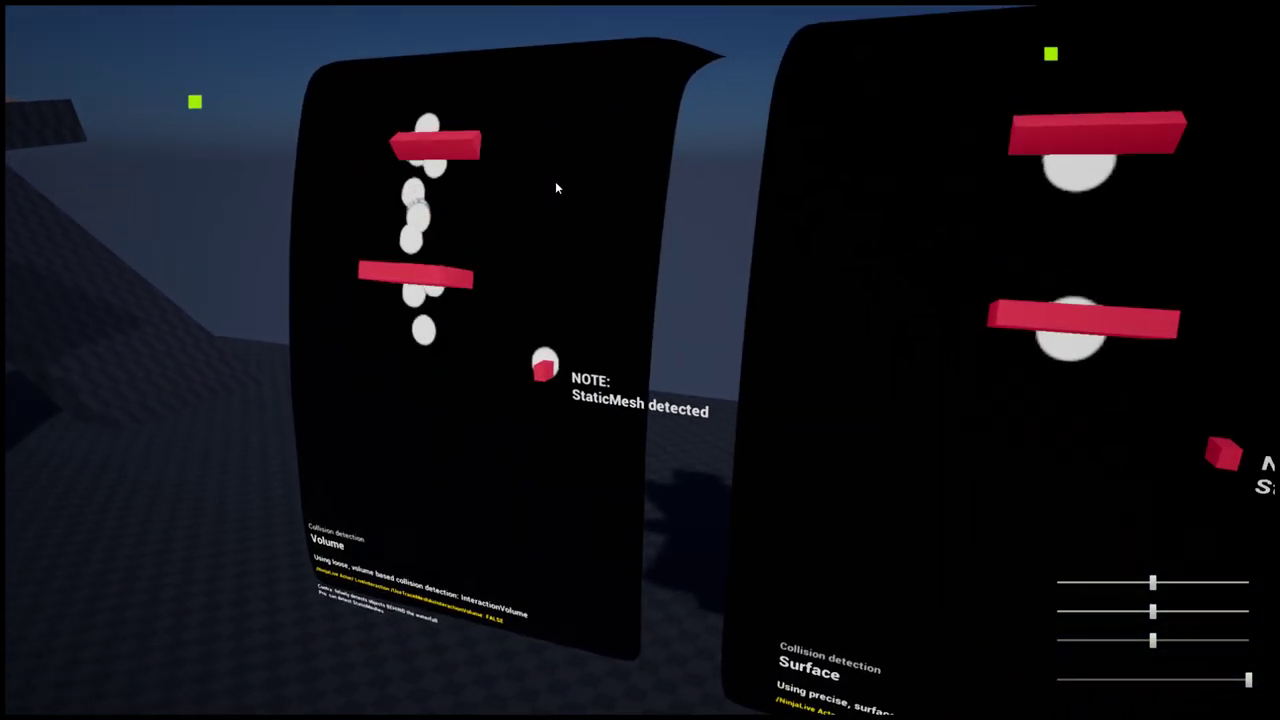
{"action": "left_click", "coordinate": [550, 233]}
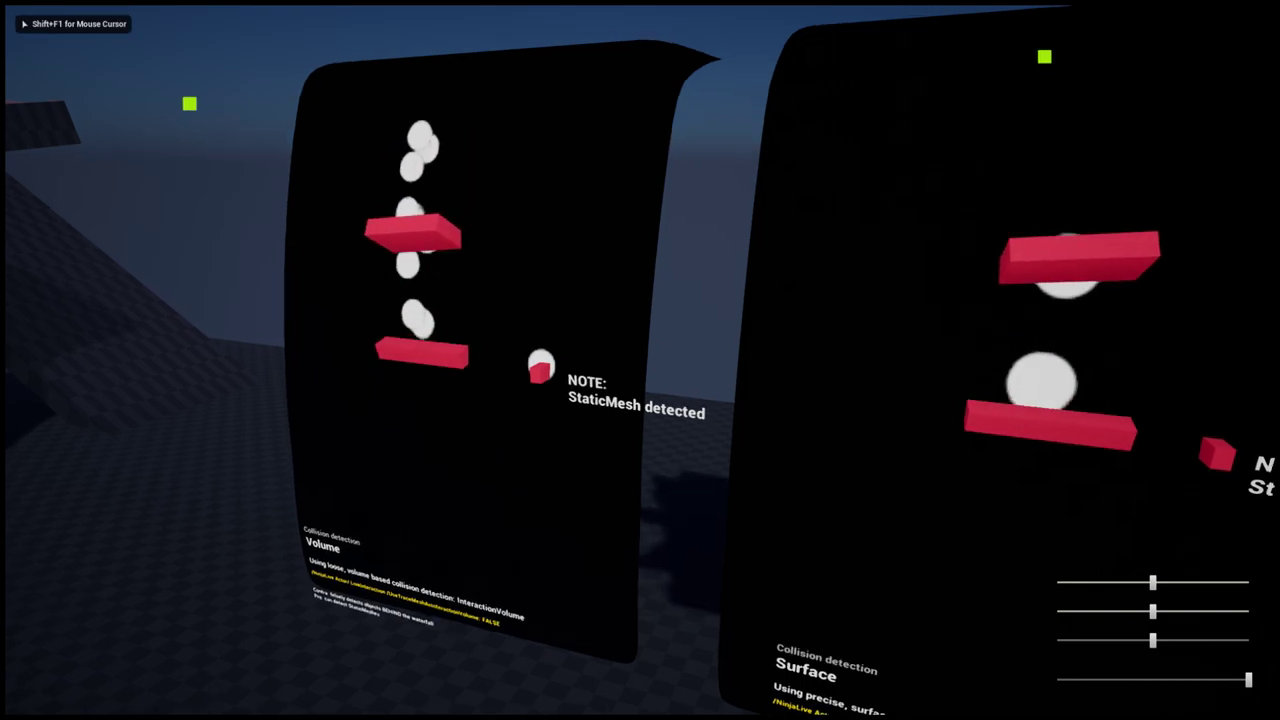
{"action": "key", "text": "d"}
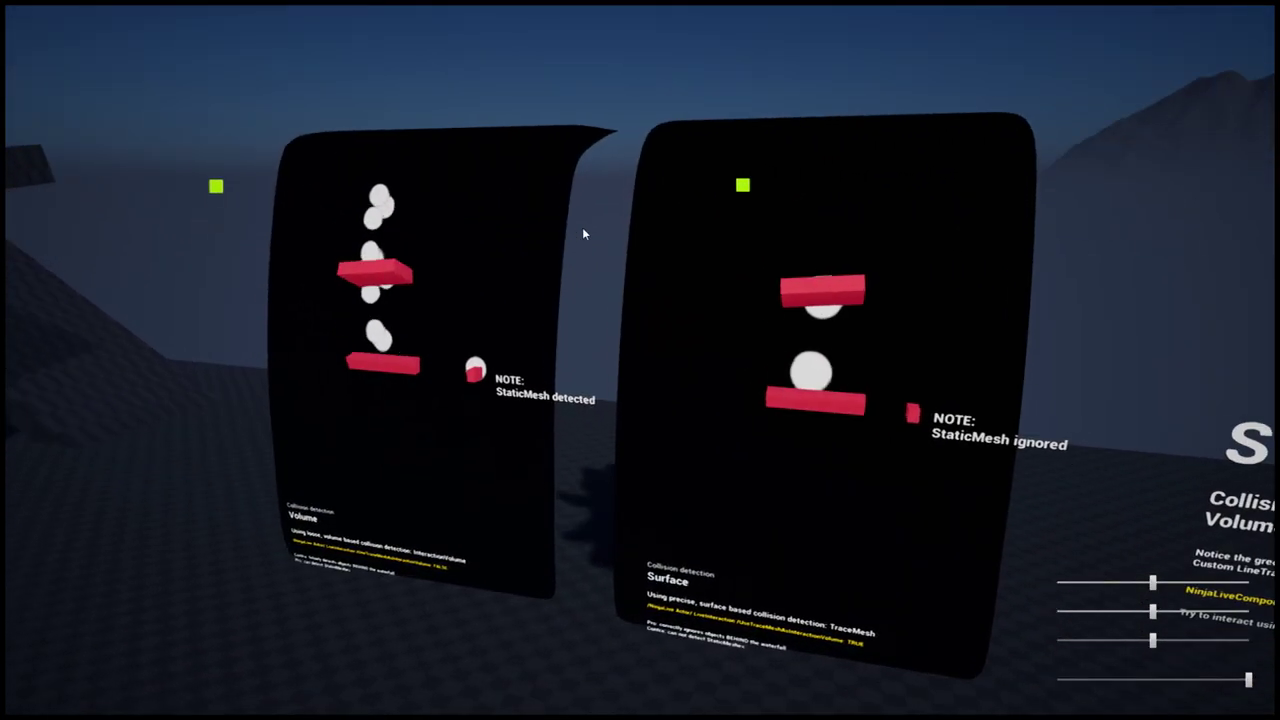
Step: Stop playing the level and compare the Live Interaction settings of the Stage 5 Surface and Volume waterfalls
{"action": "key", "text": "Escape"}
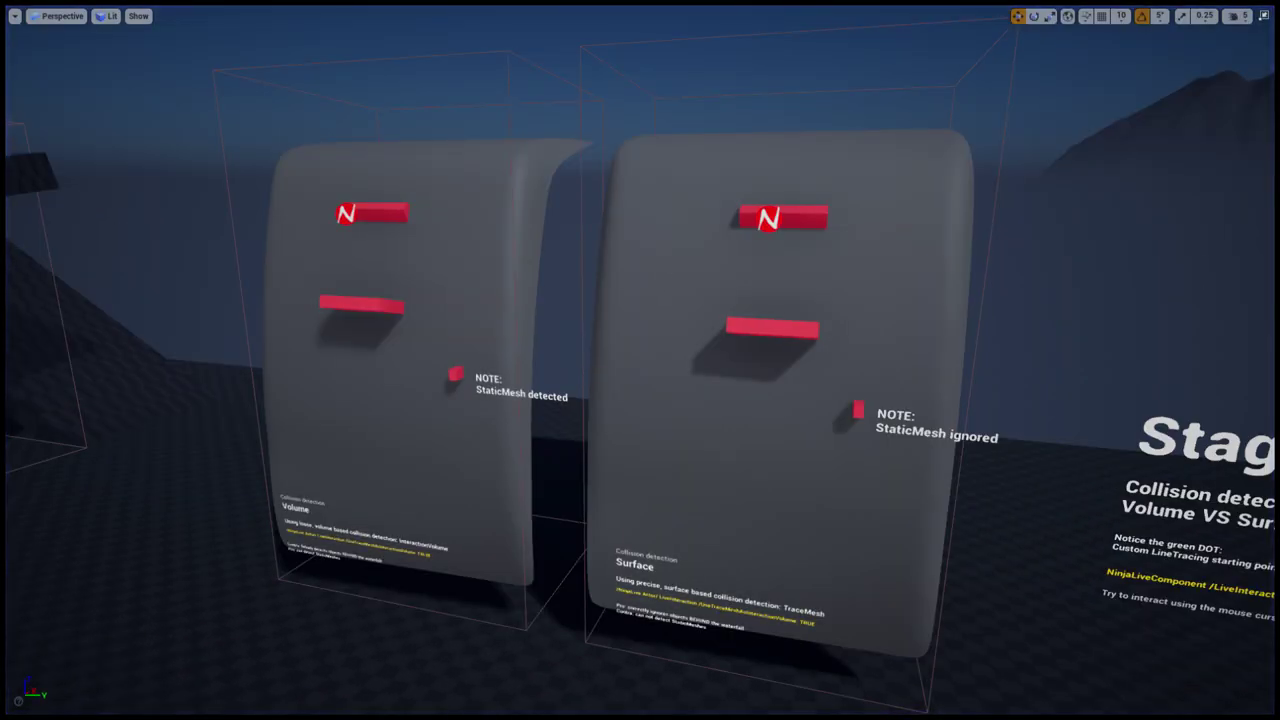
{"action": "left_click", "coordinate": [682, 277]}
{"action": "key", "text": "s"}
{"action": "key", "text": "d"}
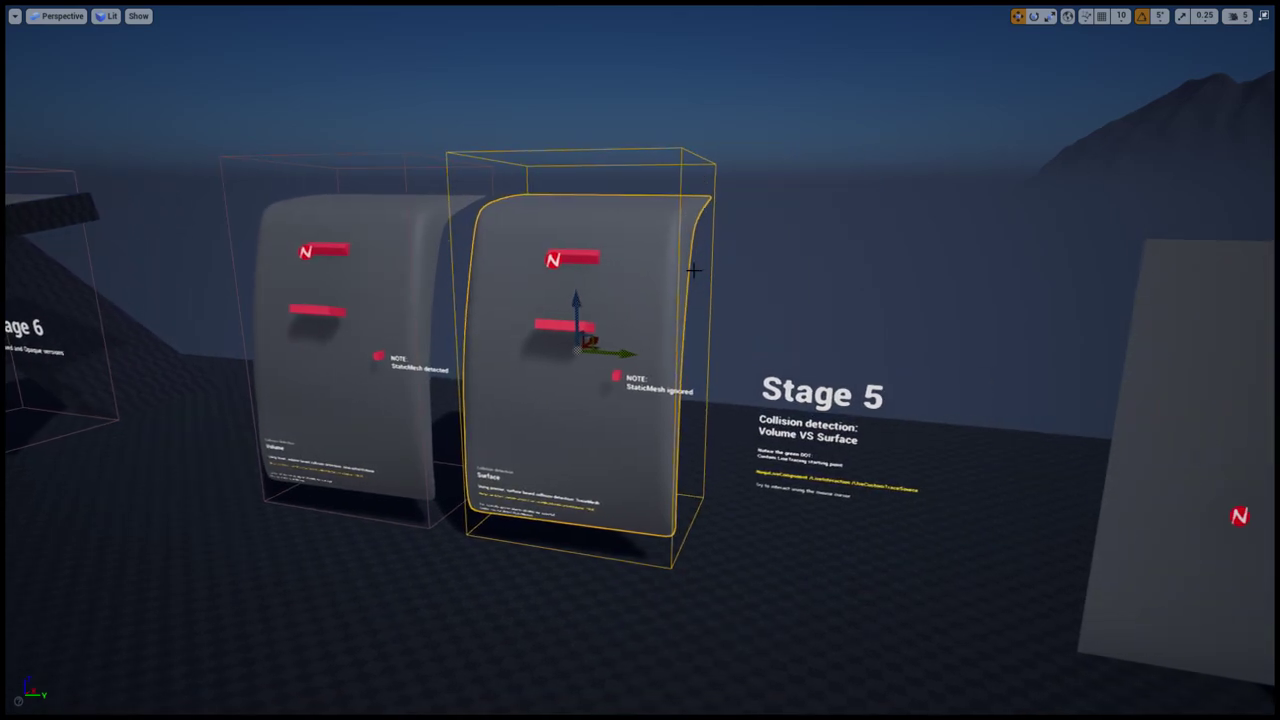
{"action": "mouse_move", "coordinate": [694, 270]}
{"action": "right_mouse_down"}
{"action": "mouse_move", "coordinate": [672, 290]}
{"action": "mouse_move", "coordinate": [690, 270]}
{"action": "mouse_move", "coordinate": [700, 289]}
{"action": "right_mouse_up"}
{"action": "key", "text": "w"}
{"action": "key", "text": "s"}
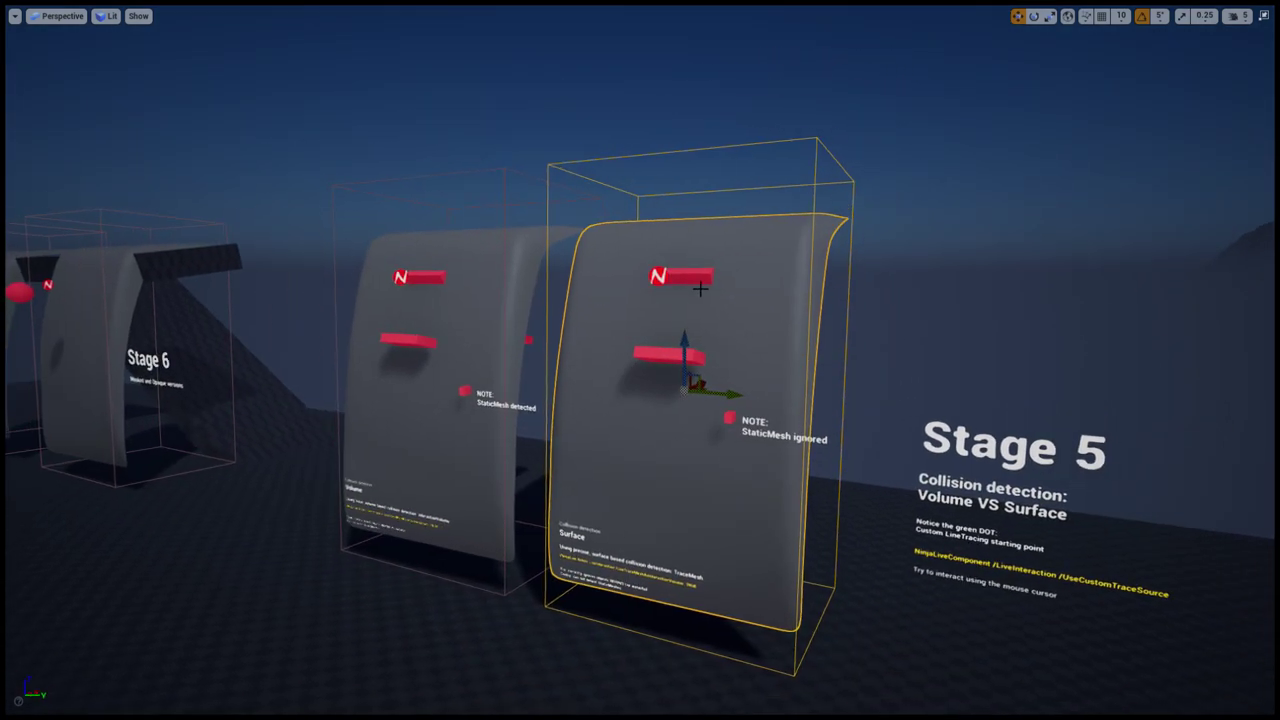
{"action": "key", "text": "F11"}
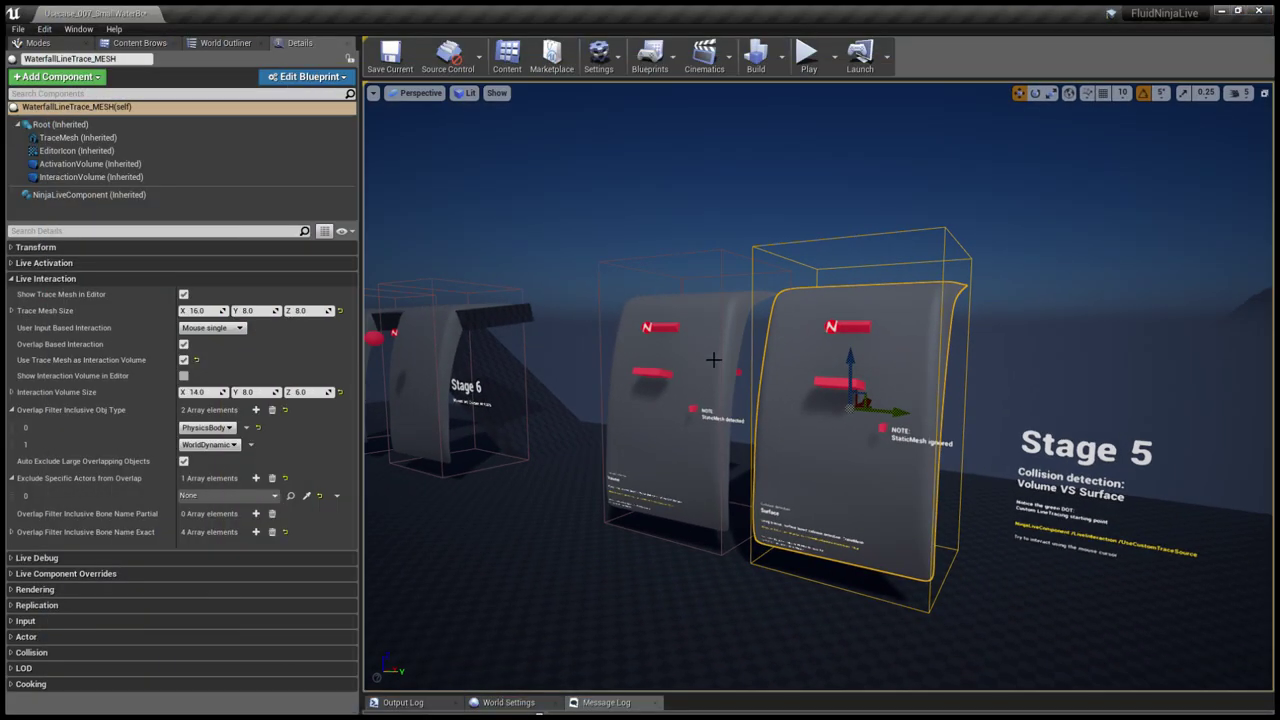
{"action": "left_click", "coordinate": [710, 359]}
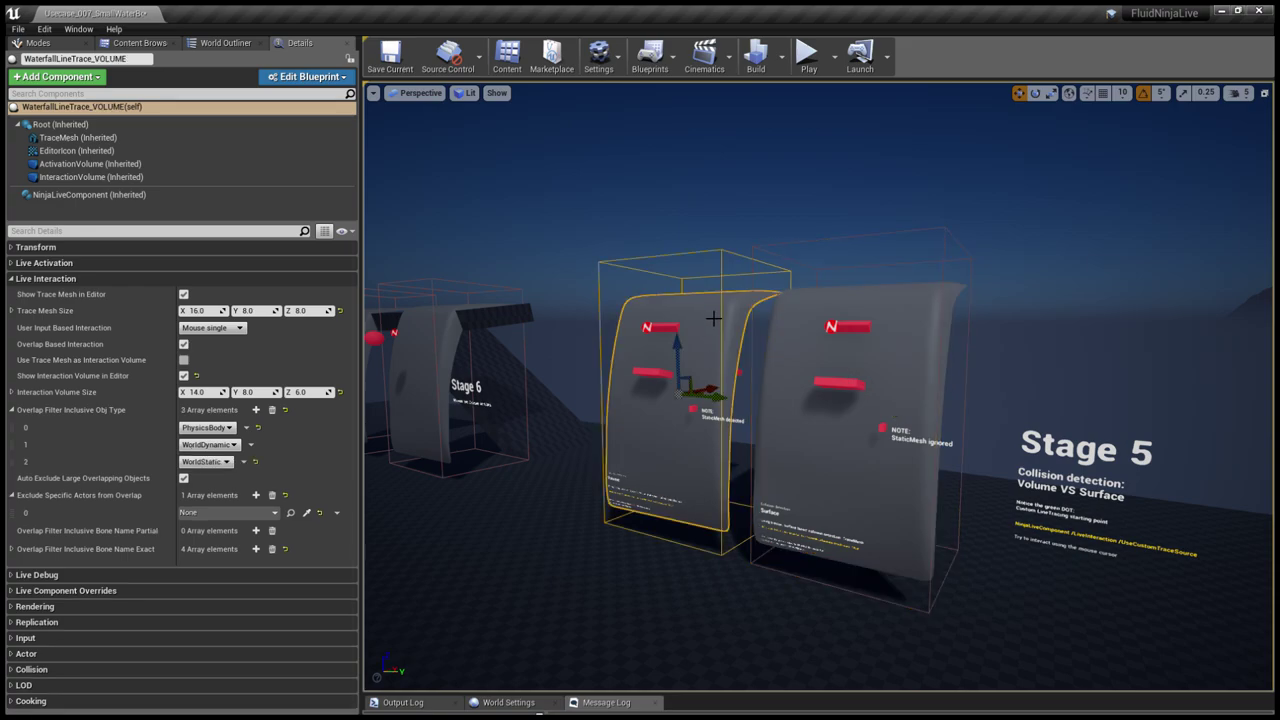
Step: Examine the Stage 5 Volume and Surface waterfalls and their bounding volumes from several angles
{"action": "key", "text": "w"}
{"action": "mouse_move", "coordinate": [640, 277]}
{"action": "right_mouse_down"}
{"action": "mouse_move", "coordinate": [940, 280]}
{"action": "mouse_move", "coordinate": [680, 270]}
{"action": "mouse_move", "coordinate": [670, 258]}
{"action": "mouse_move", "coordinate": [650, 262]}
{"action": "mouse_move", "coordinate": [662, 266]}
{"action": "mouse_move", "coordinate": [650, 290]}
{"action": "right_mouse_up"}
{"action": "key", "text": "a"}
{"action": "key", "text": "d"}
{"action": "key", "text": "a"}
{"action": "key", "text": "d"}
{"action": "key", "text": "w"}
{"action": "key", "text": "s"}
{"action": "key", "text": "a"}
{"action": "key", "text": "d"}
{"action": "key", "text": "d"}
{"action": "key", "text": "w"}
{"action": "key", "text": "s"}
{"action": "key", "text": "w"}
{"action": "key", "text": "s"}
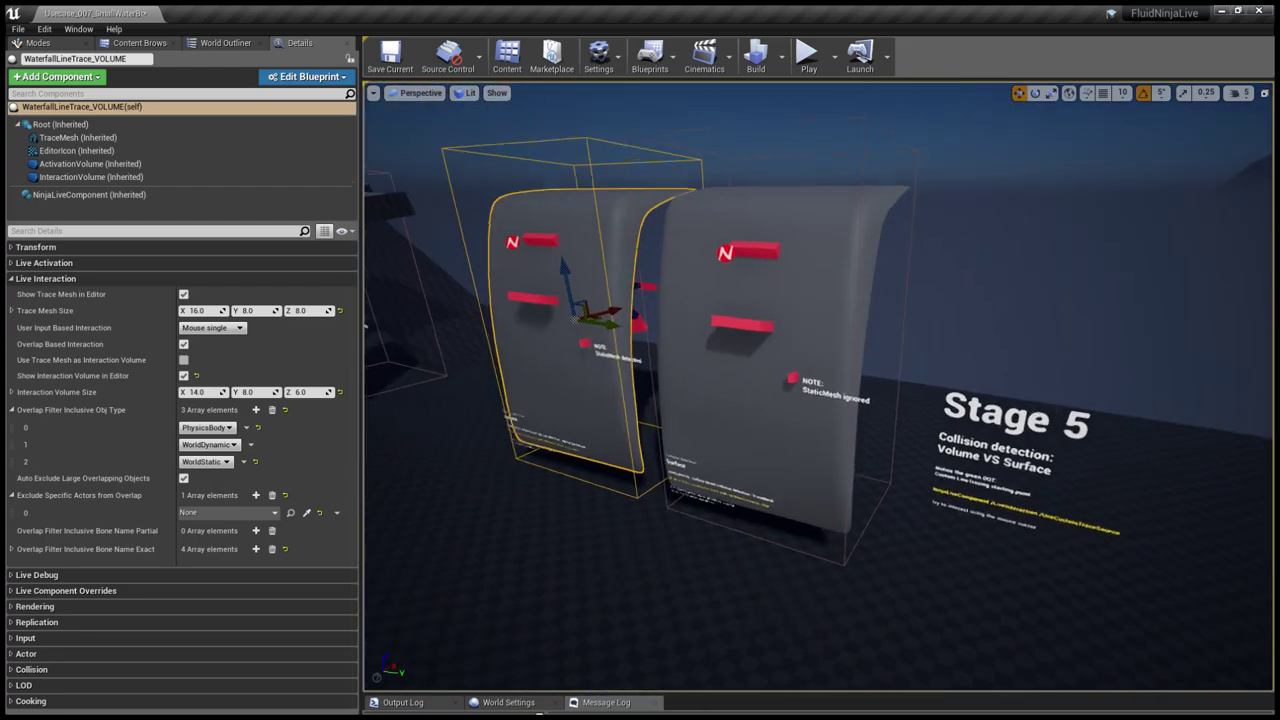
Step: Select the Stage 5 Surface waterfall and the Stage 4 Mist plane in turn to compare their Live Interaction settings
{"action": "left_click", "coordinate": [767, 290]}
{"action": "key", "text": "s"}
{"action": "right_click_drag", "start_coordinate": [820, 301], "coordinate": [891, 345]}
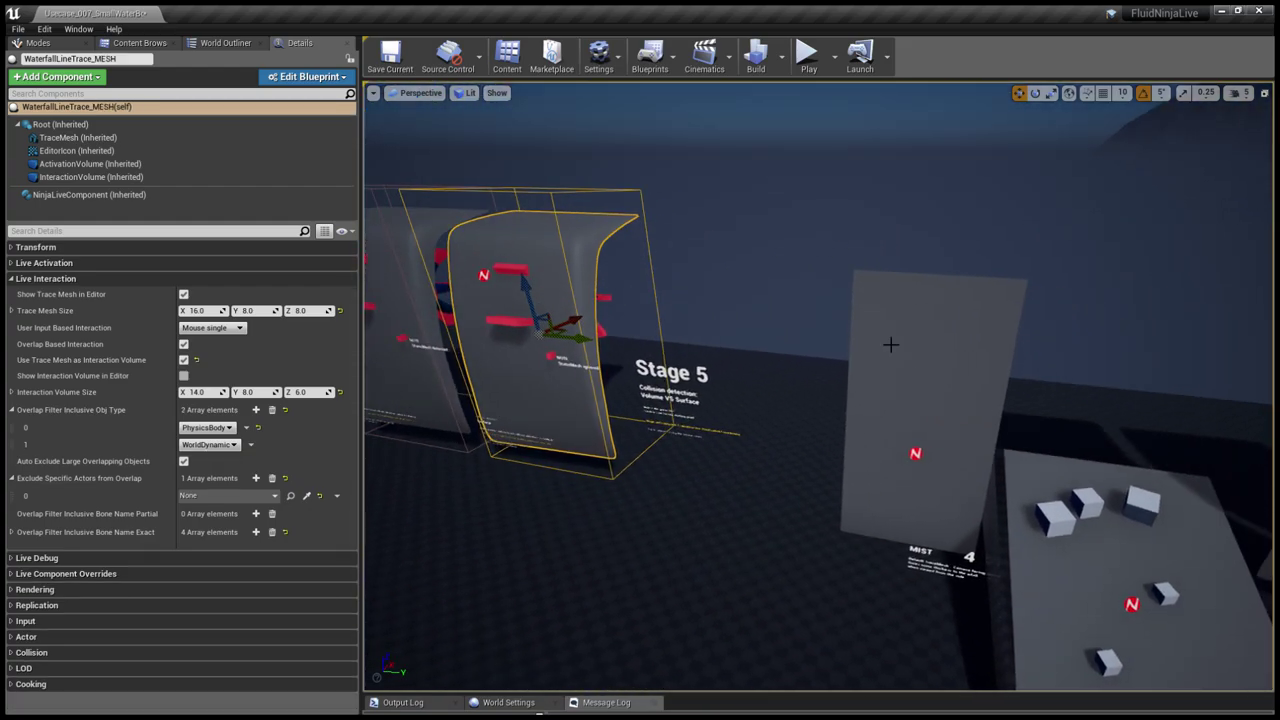
{"action": "left_click", "coordinate": [943, 399]}
{"action": "key", "text": "w"}
{"action": "mouse_move", "coordinate": [943, 399]}
{"action": "right_mouse_down"}
{"action": "mouse_move", "coordinate": [966, 420]}
{"action": "mouse_move", "coordinate": [960, 400]}
{"action": "mouse_move", "coordinate": [953, 413]}
{"action": "right_mouse_up"}
{"action": "key", "text": "s"}
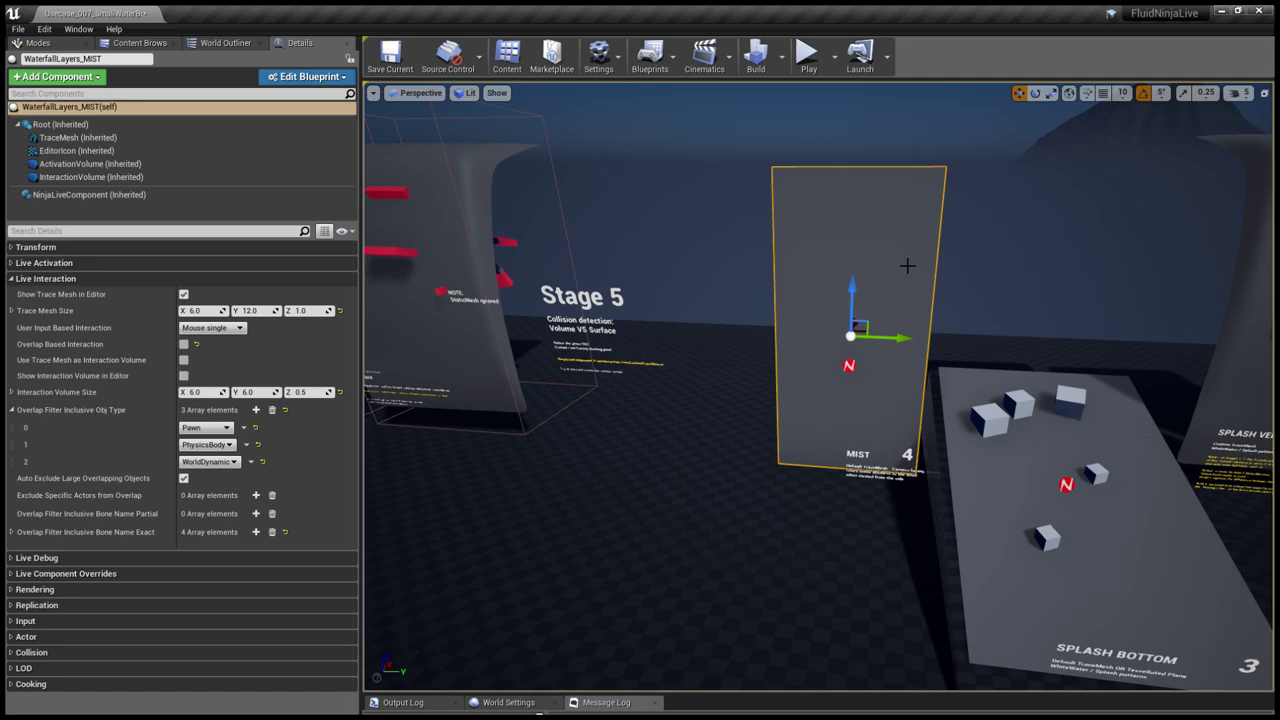
Step: Return to the Stage 5 Surface waterfall, inspect its TraceMesh component and locate the assigned static mesh in the project content
{"action": "right_click_drag", "start_coordinate": [907, 266], "coordinate": [880, 251]}
{"action": "key", "text": "w"}
{"action": "key", "text": "s"}
{"action": "key", "text": "d"}
{"action": "left_click", "coordinate": [787, 313]}
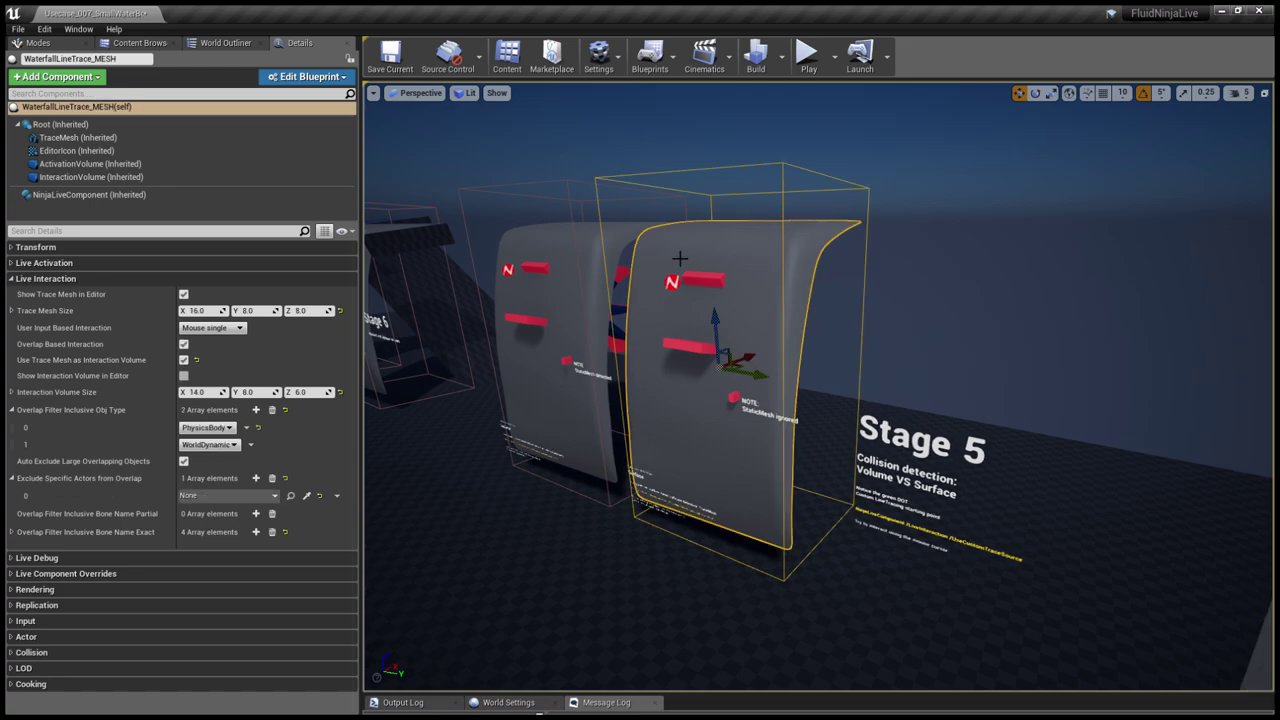
{"action": "left_click", "coordinate": [179, 280]}
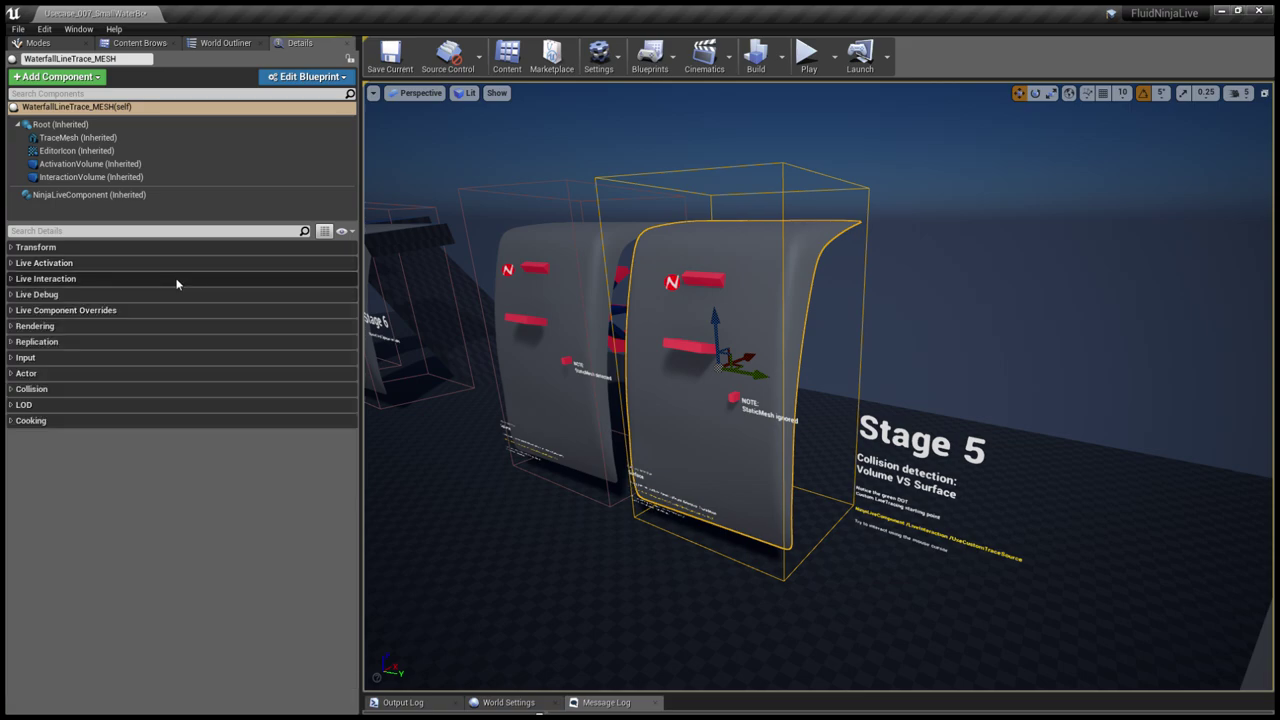
{"action": "left_click", "coordinate": [88, 139]}
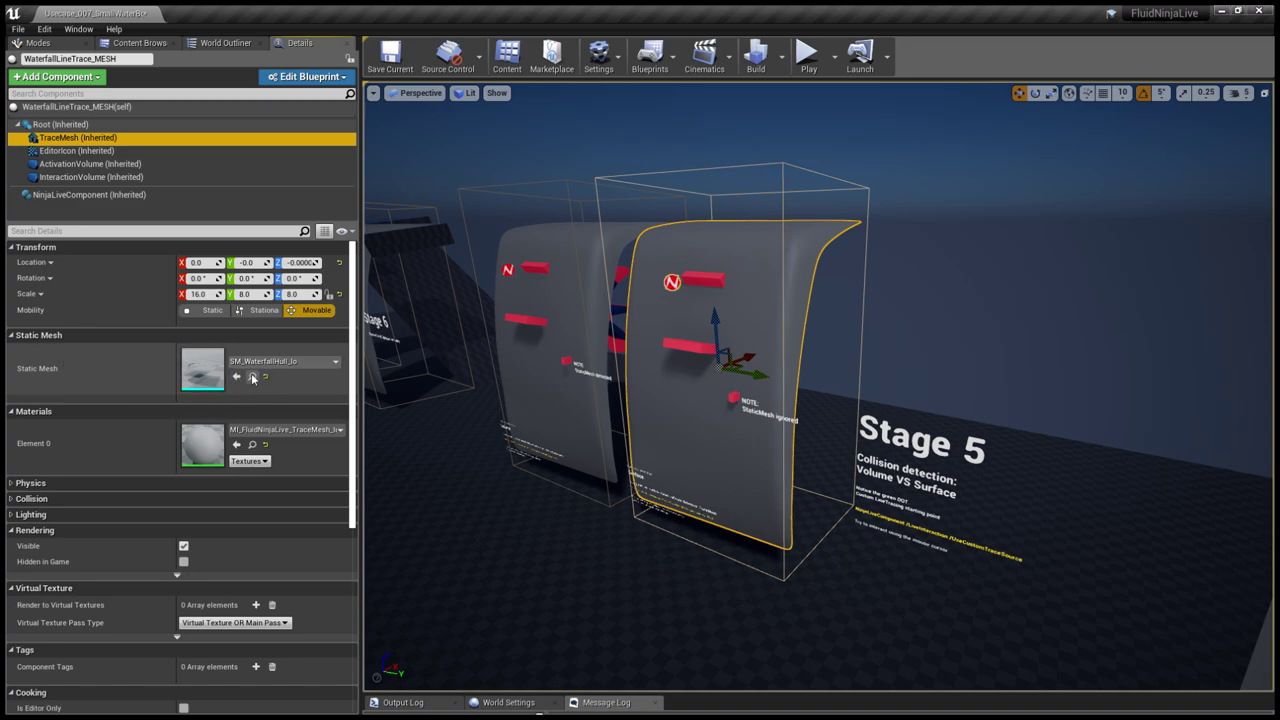
{"action": "left_click", "coordinate": [252, 376]}
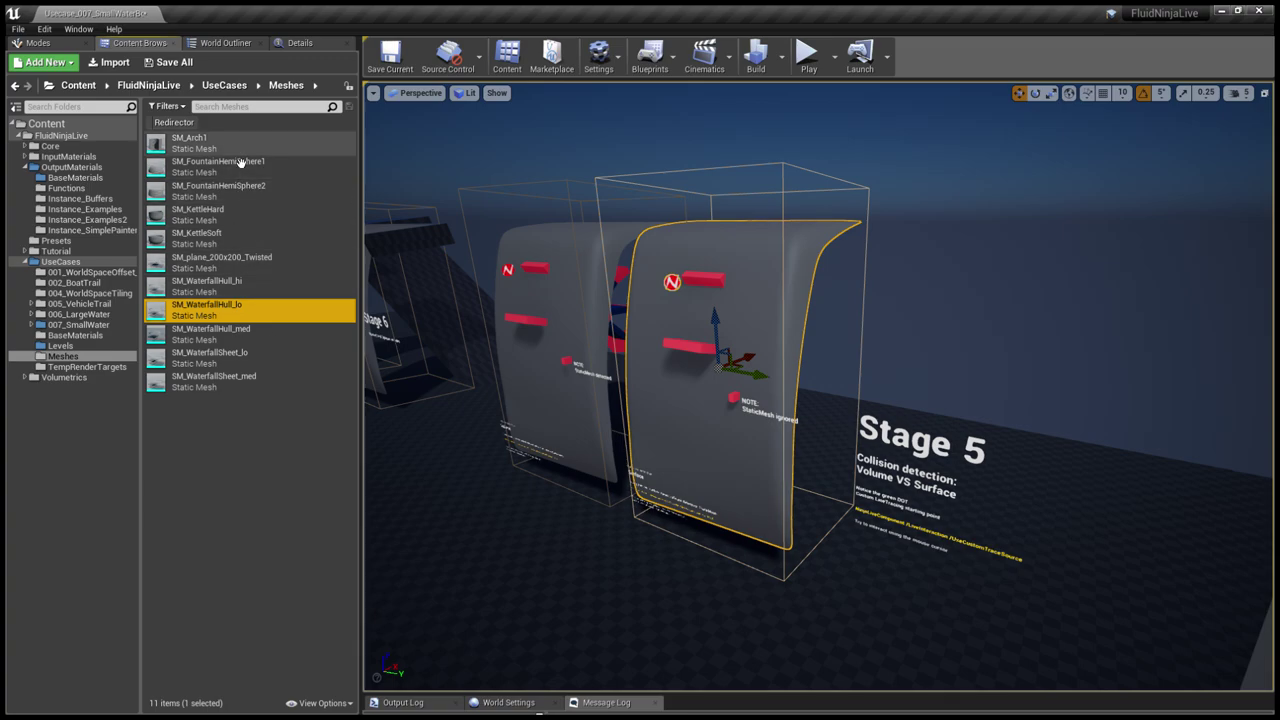
Step: Look over the static meshes in the UseCases Meshes folder, select SM_WaterfallHull_hi and deselect the waterfall in the level
{"action": "left_click", "coordinate": [240, 148]}
{"action": "left_click", "coordinate": [256, 387], "text": "shift"}
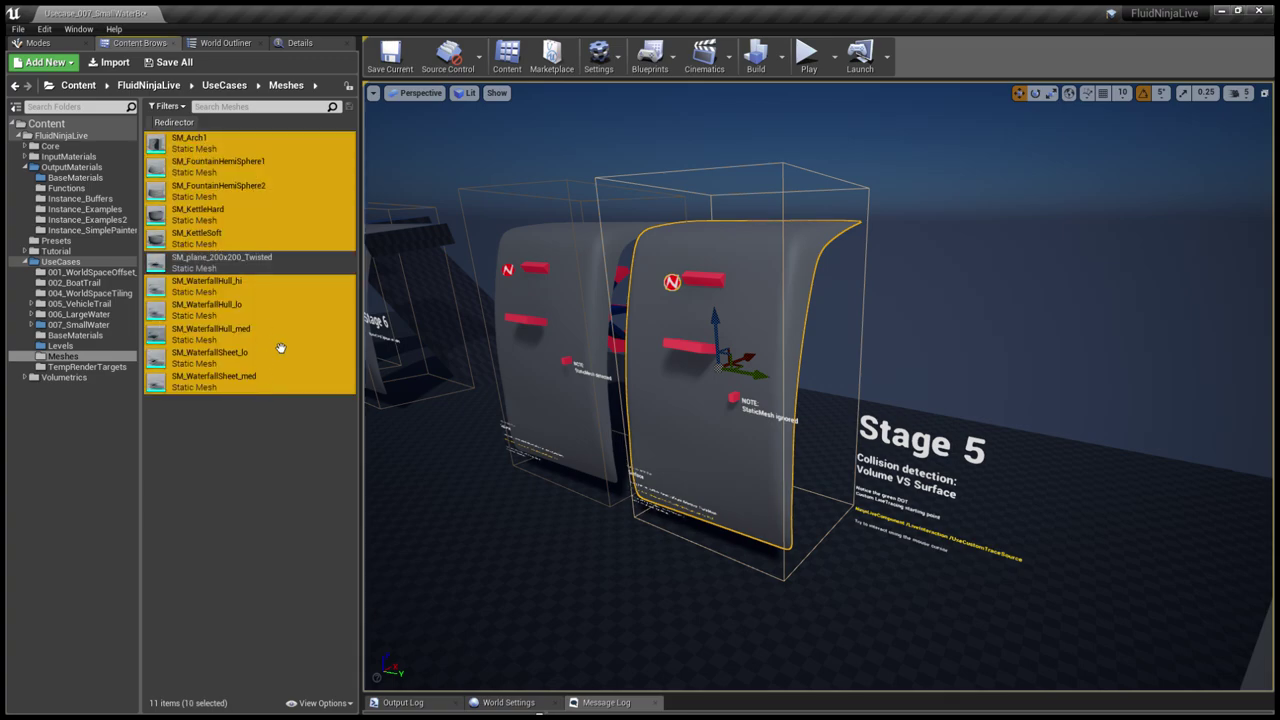
{"action": "left_click", "coordinate": [224, 296]}
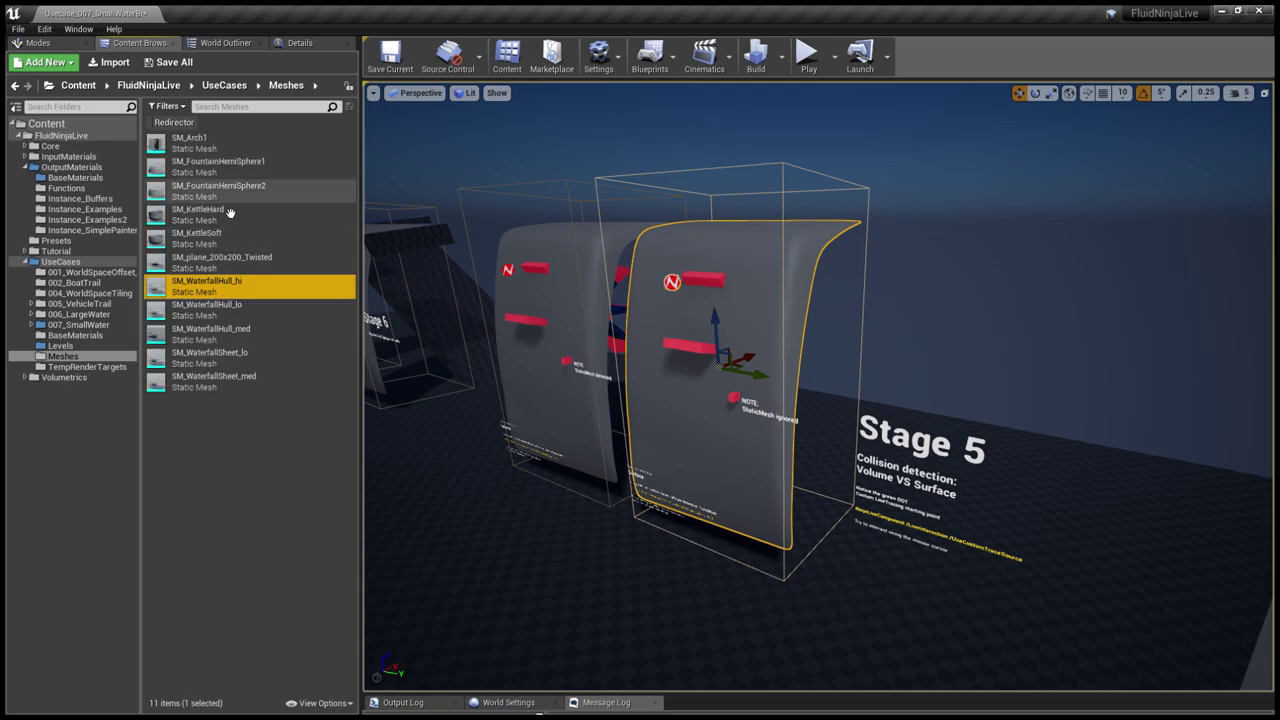
{"action": "left_click", "coordinate": [971, 329]}
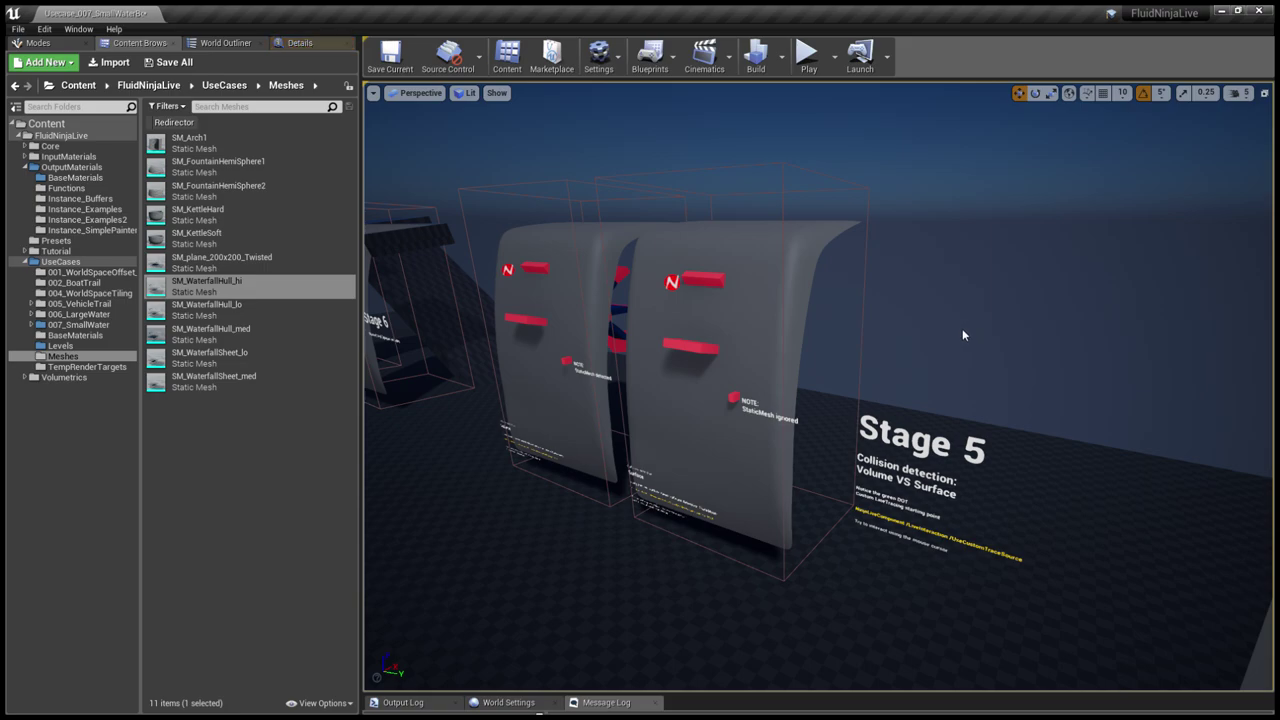
Step: Move from Stage 5 to the main Waterfalls stage and play the level in a maximised viewport
{"action": "right_click_drag", "start_coordinate": [964, 331], "coordinate": [886, 350]}
{"action": "left_click_drag", "start_coordinate": [948, 304], "coordinate": [941, 292]}
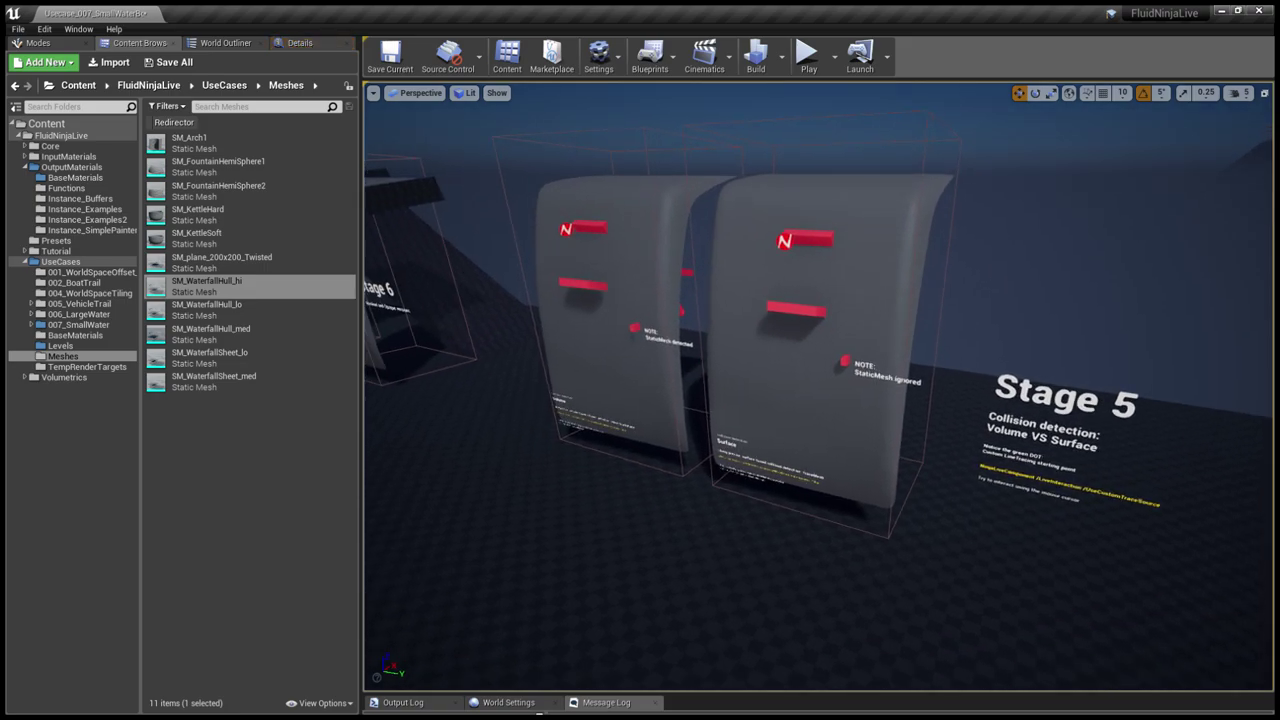
{"action": "right_click_drag", "start_coordinate": [886, 350], "coordinate": [752, 368]}
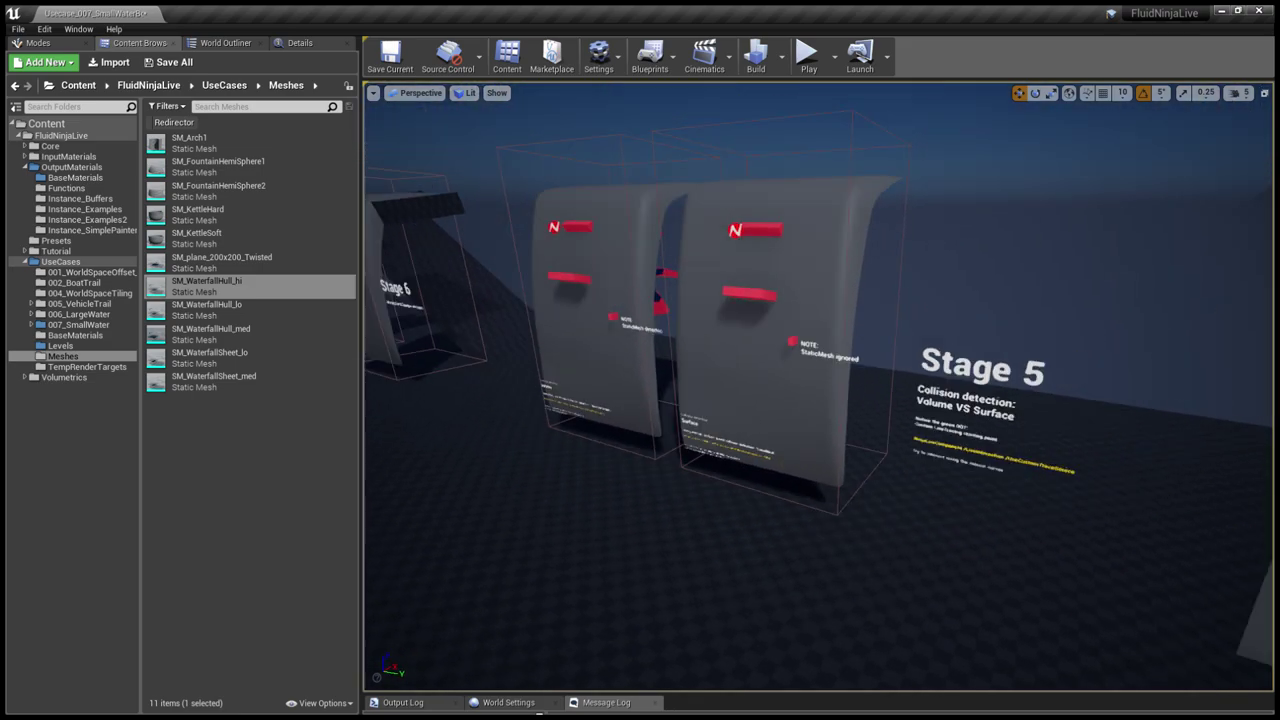
{"action": "left_click_drag", "start_coordinate": [908, 286], "coordinate": [892, 290]}
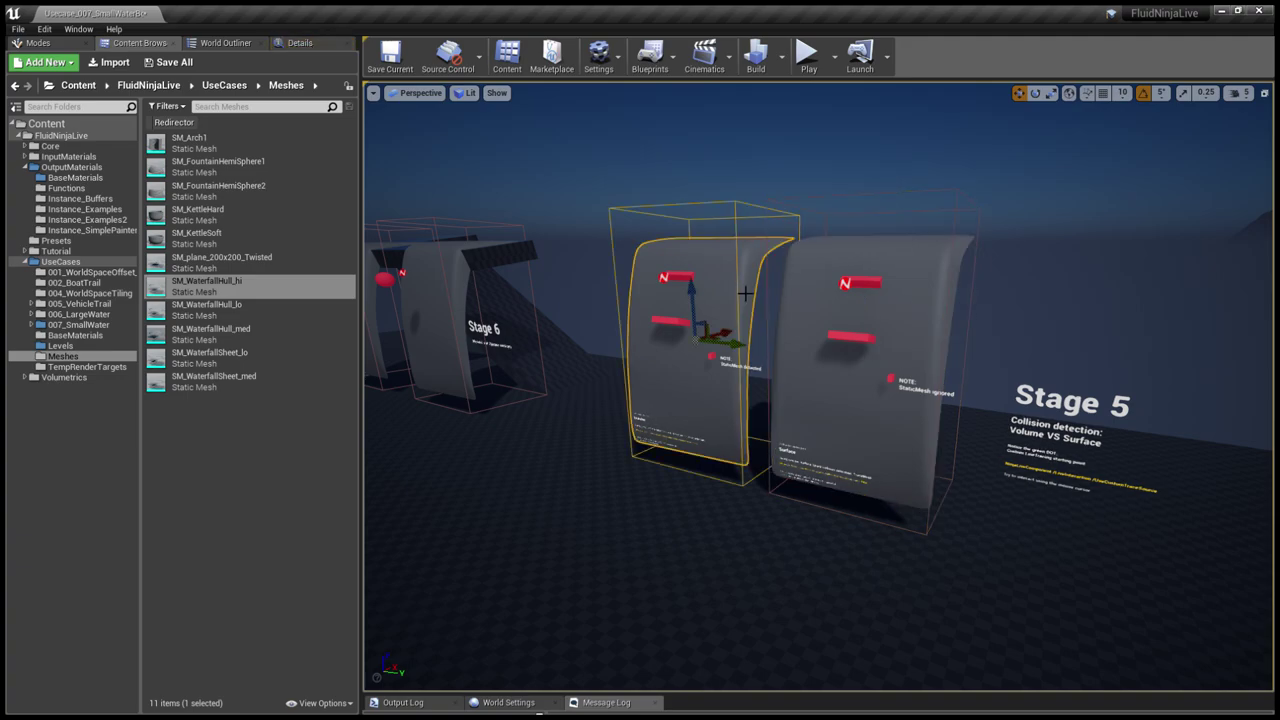
{"action": "left_click_drag", "start_coordinate": [778, 308], "coordinate": [1085, 357]}
{"action": "key", "text": "F11"}
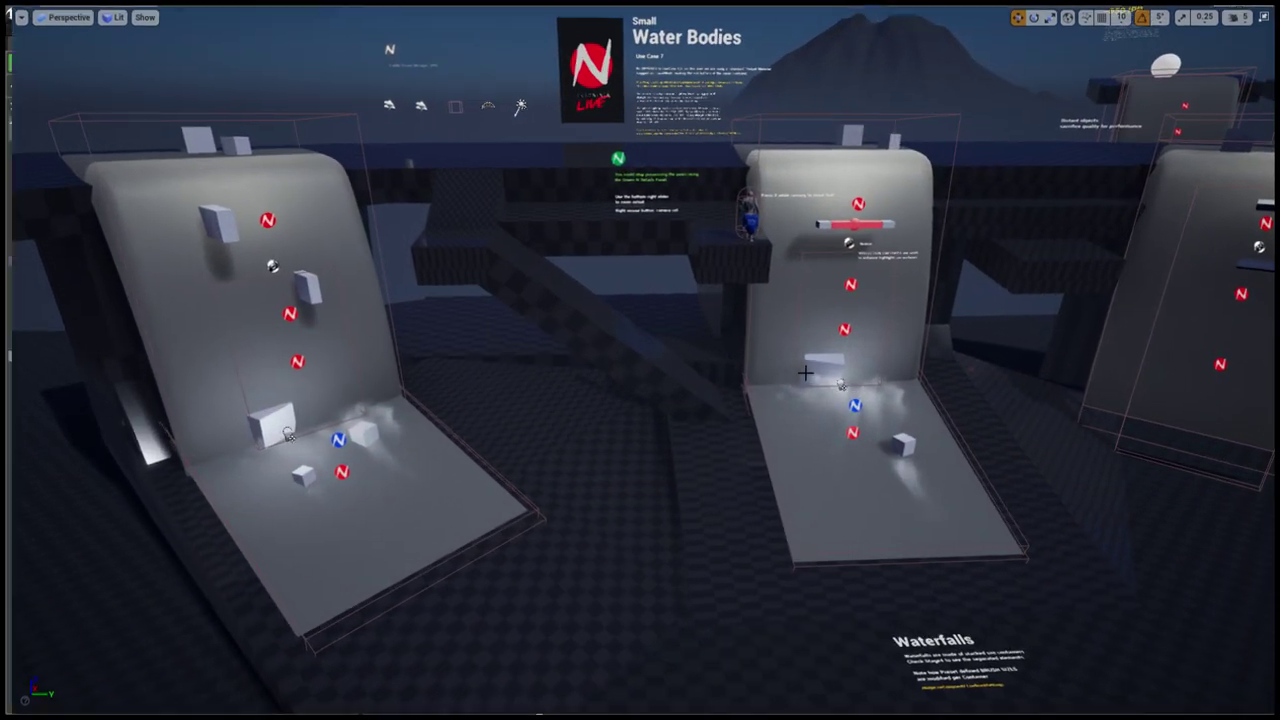
{"action": "key", "text": "alt+p"}
{"action": "left_click", "coordinate": [791, 355]}
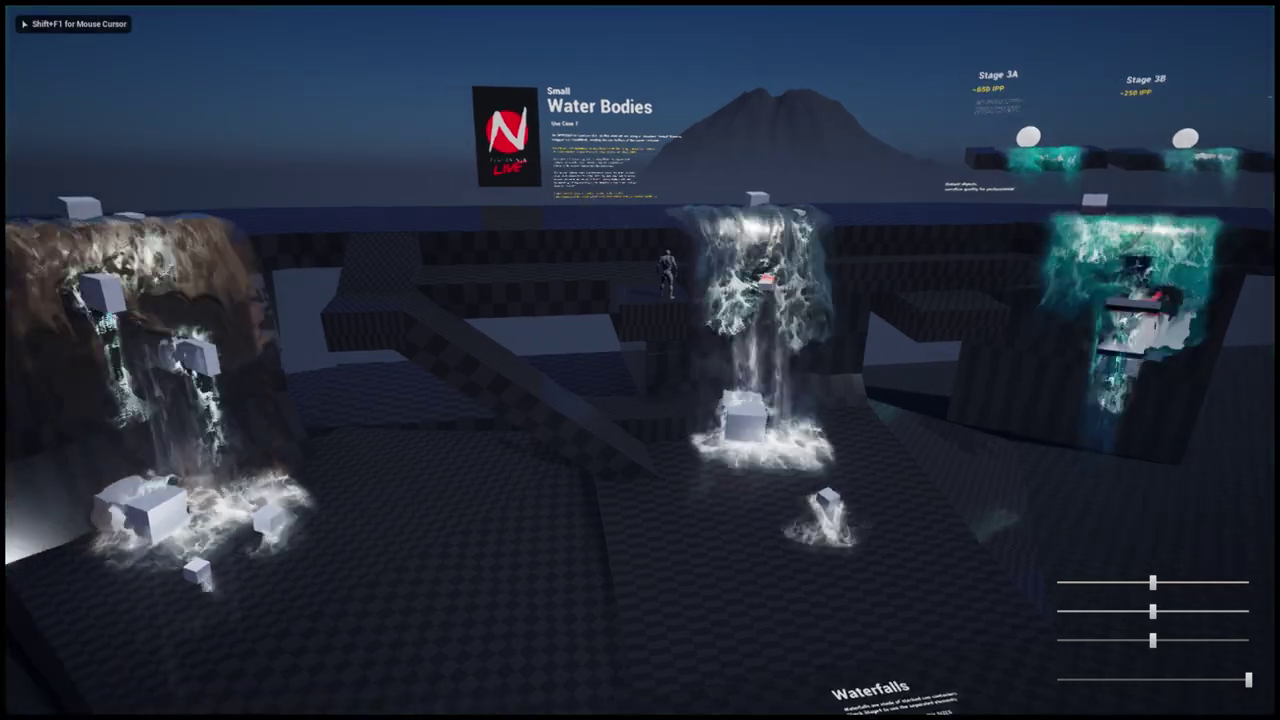
Step: Fly up to the middle waterfall and view the water flowing around its rotating red bar from the front and side
{"action": "key", "text": "w"}
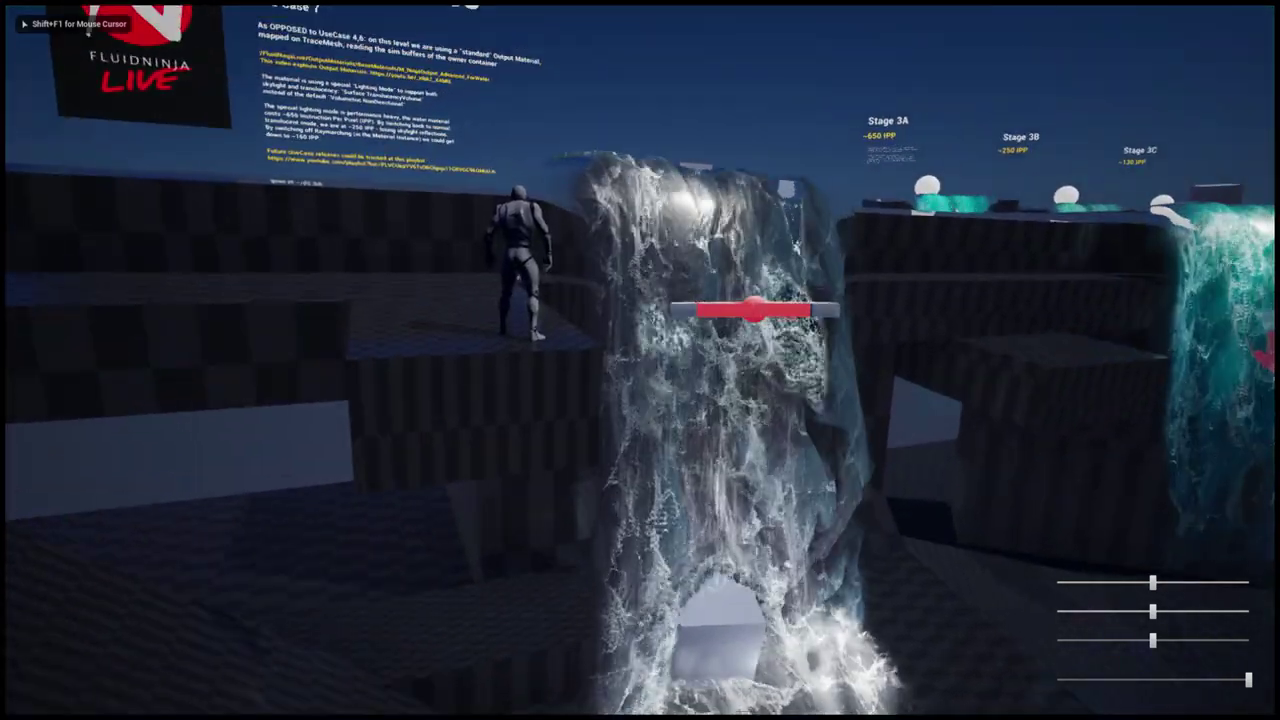
{"action": "key", "text": "w"}
{"action": "key", "text": "s"}
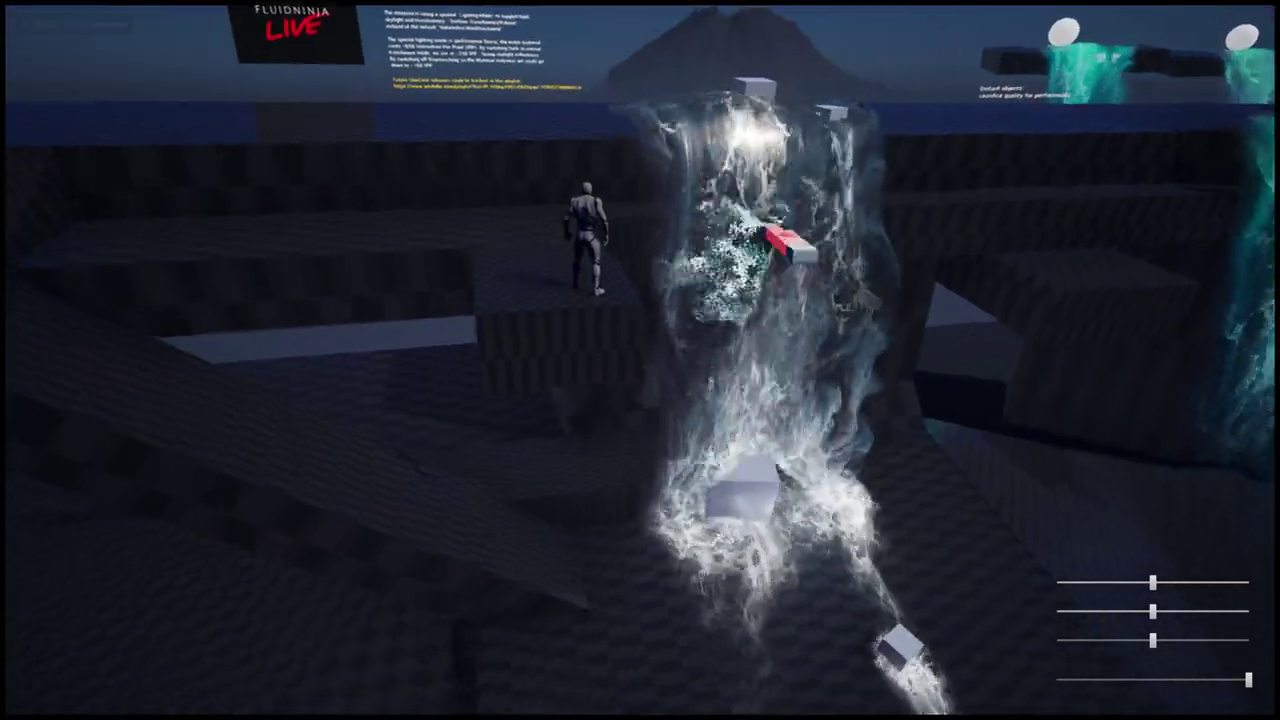
{"action": "key", "text": "d"}
{"action": "key", "text": "d"}
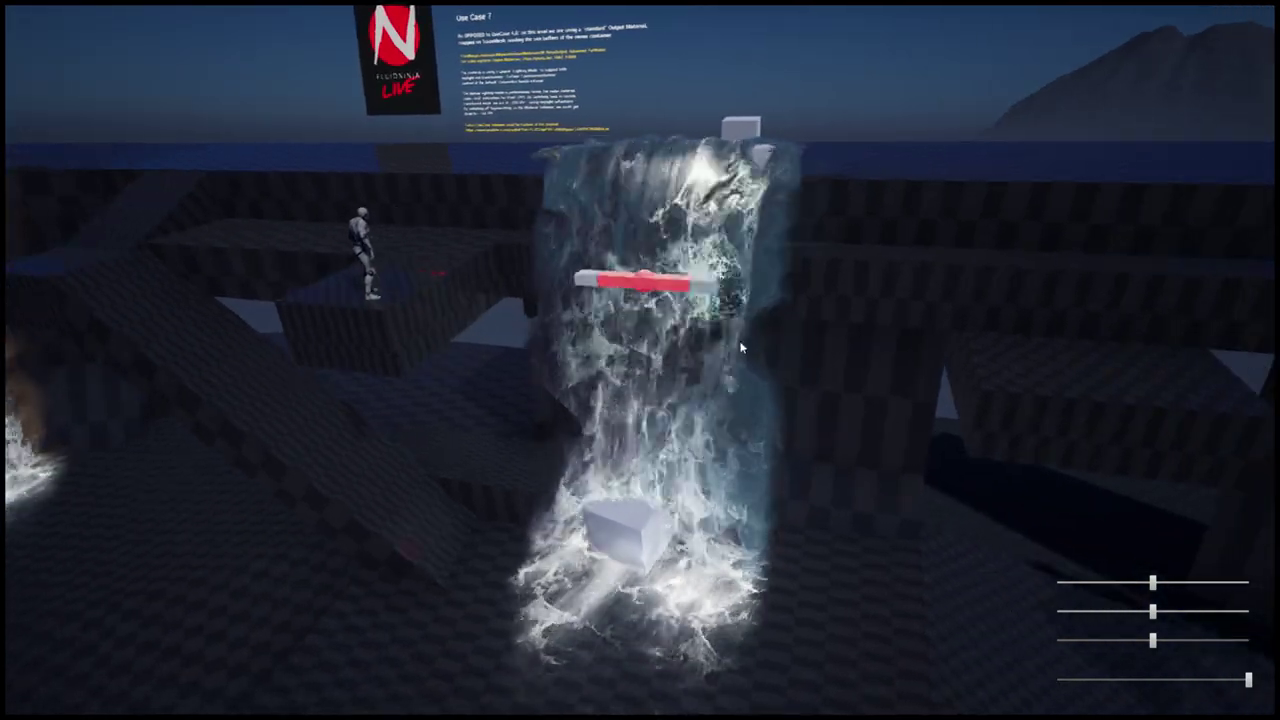
{"action": "left_click", "coordinate": [740, 349]}
{"action": "key", "text": "d"}
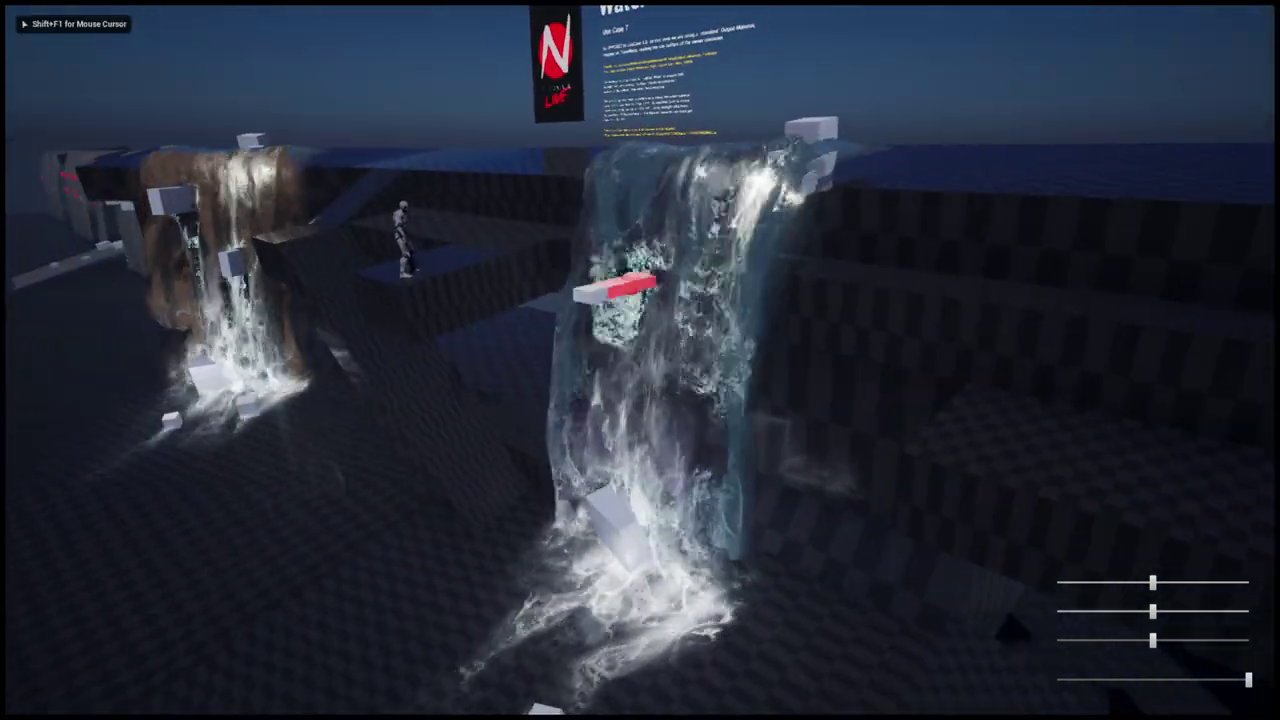
Step: Circle the middle waterfall and view its flow and splashes from above near the mannequin
{"action": "key", "text": "a"}
{"action": "key", "text": "a"}
{"action": "key", "text": "s"}
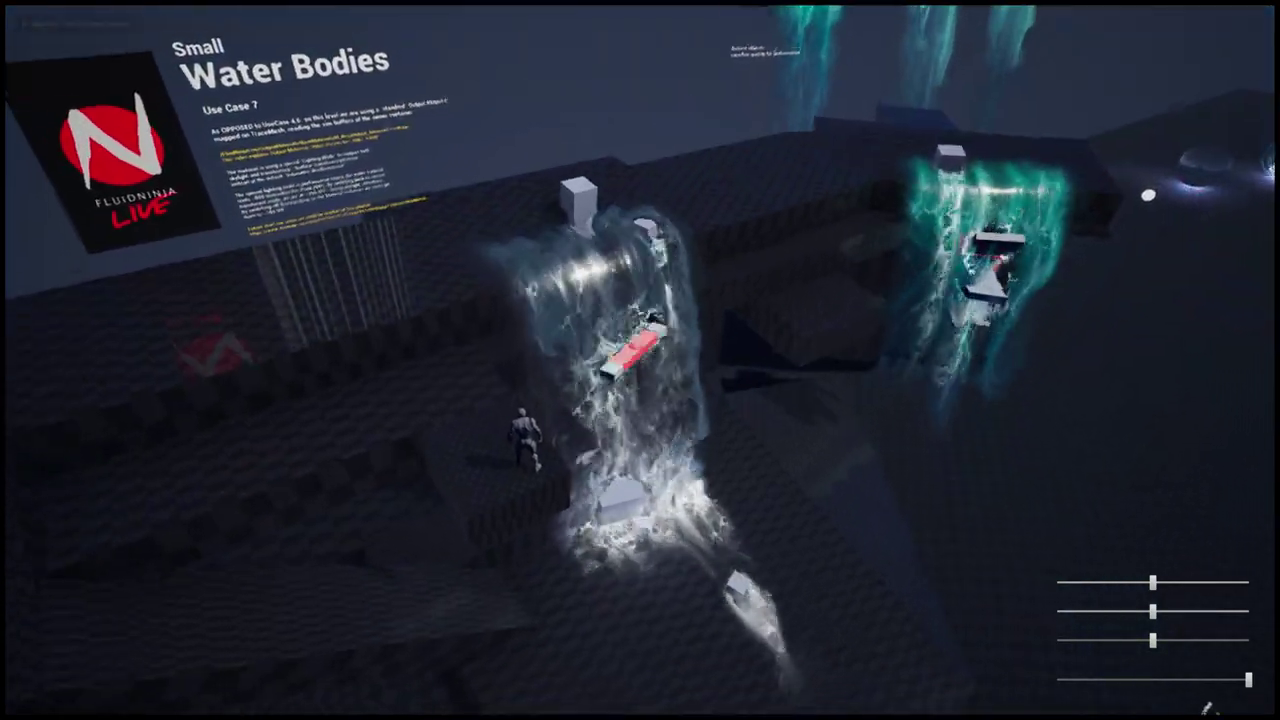
{"action": "key", "text": "w"}
{"action": "key", "text": "w"}
{"action": "key", "text": "s"}
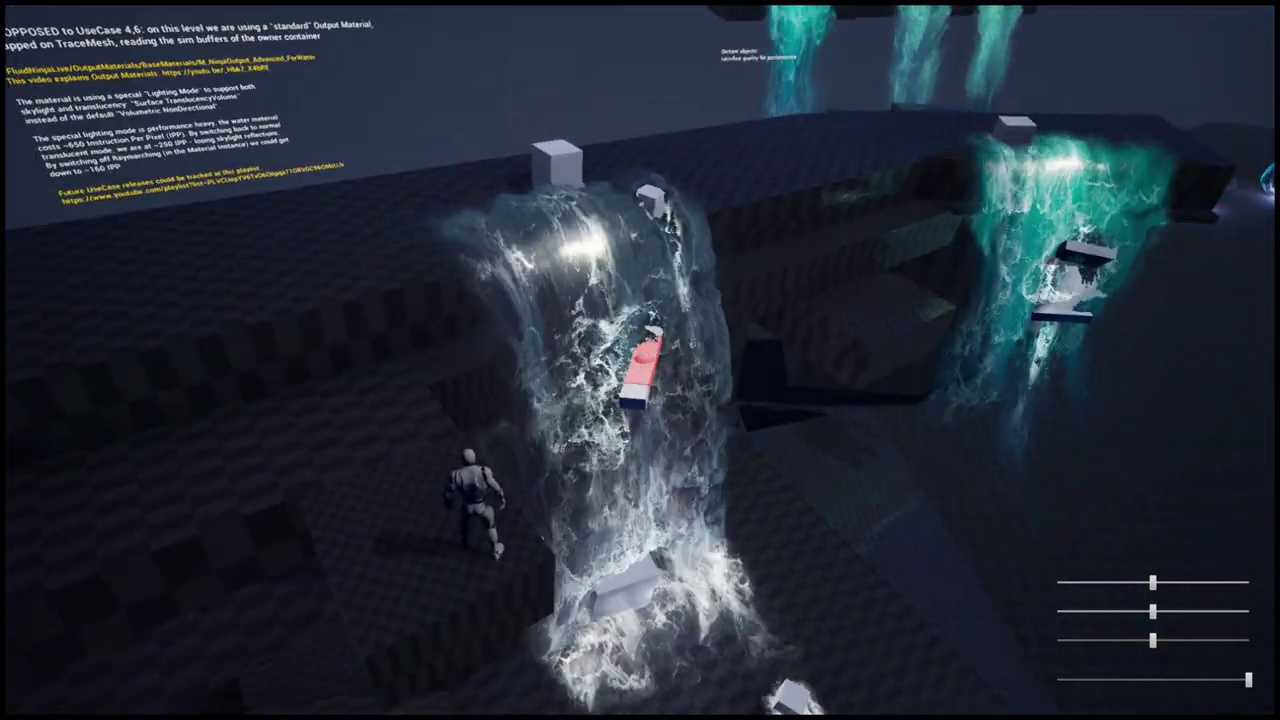
{"action": "key", "text": "d"}
Step: Stop playing the level, restore the full editor layout and select the middle waterfall's vertical splash actor
{"action": "key", "text": "shift+F1"}
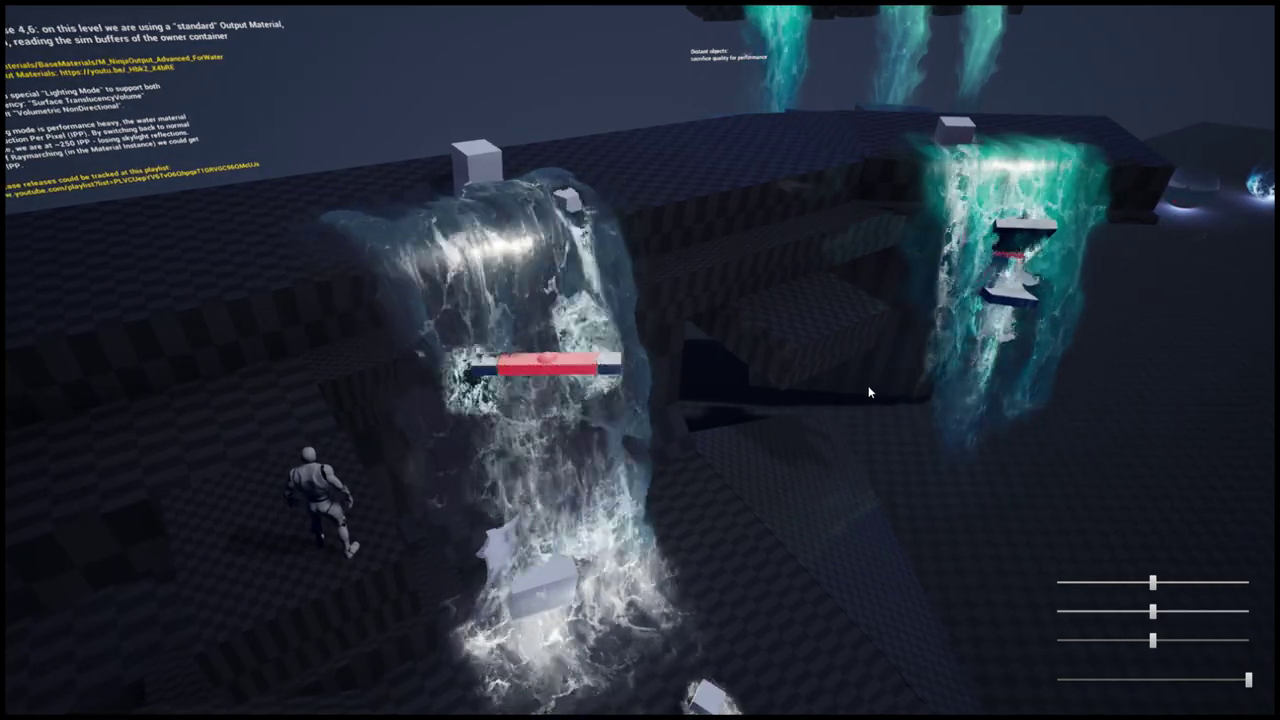
{"action": "key", "text": "F8"}
{"action": "key", "text": "w"}
{"action": "right_click_drag", "start_coordinate": [721, 350], "coordinate": [650, 312]}
{"action": "key", "text": "s"}
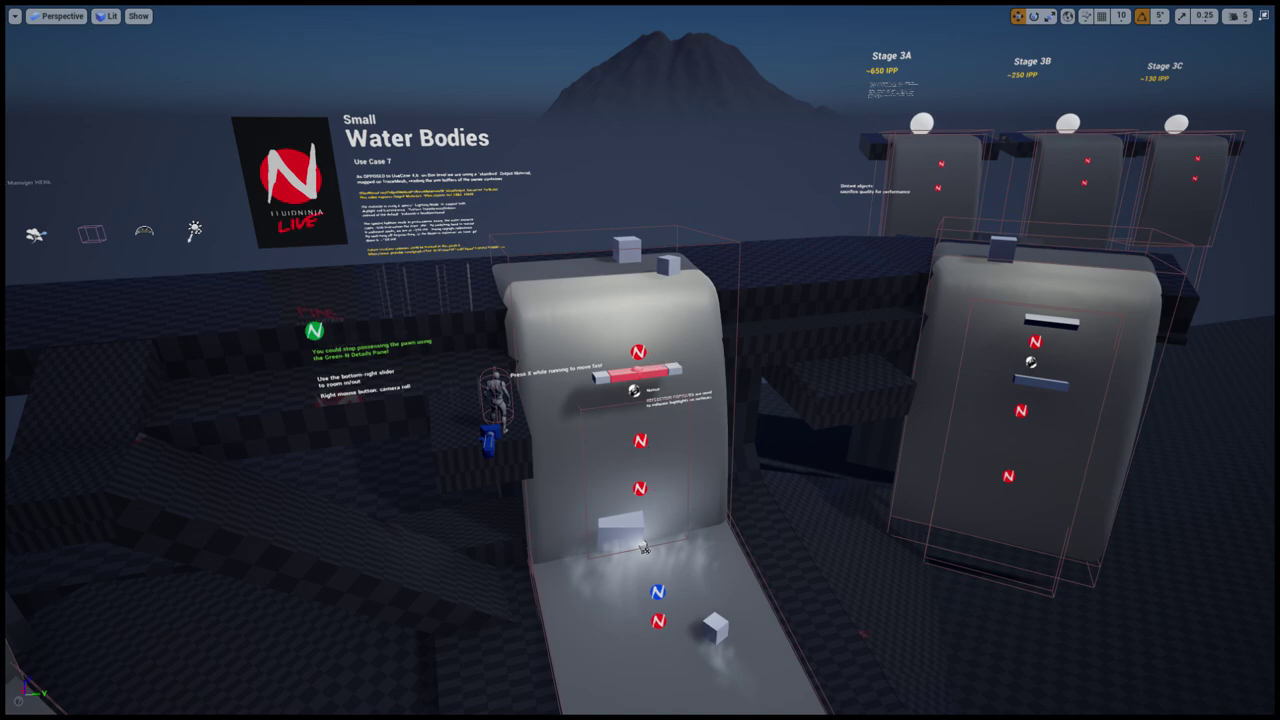
{"action": "key", "text": "F11"}
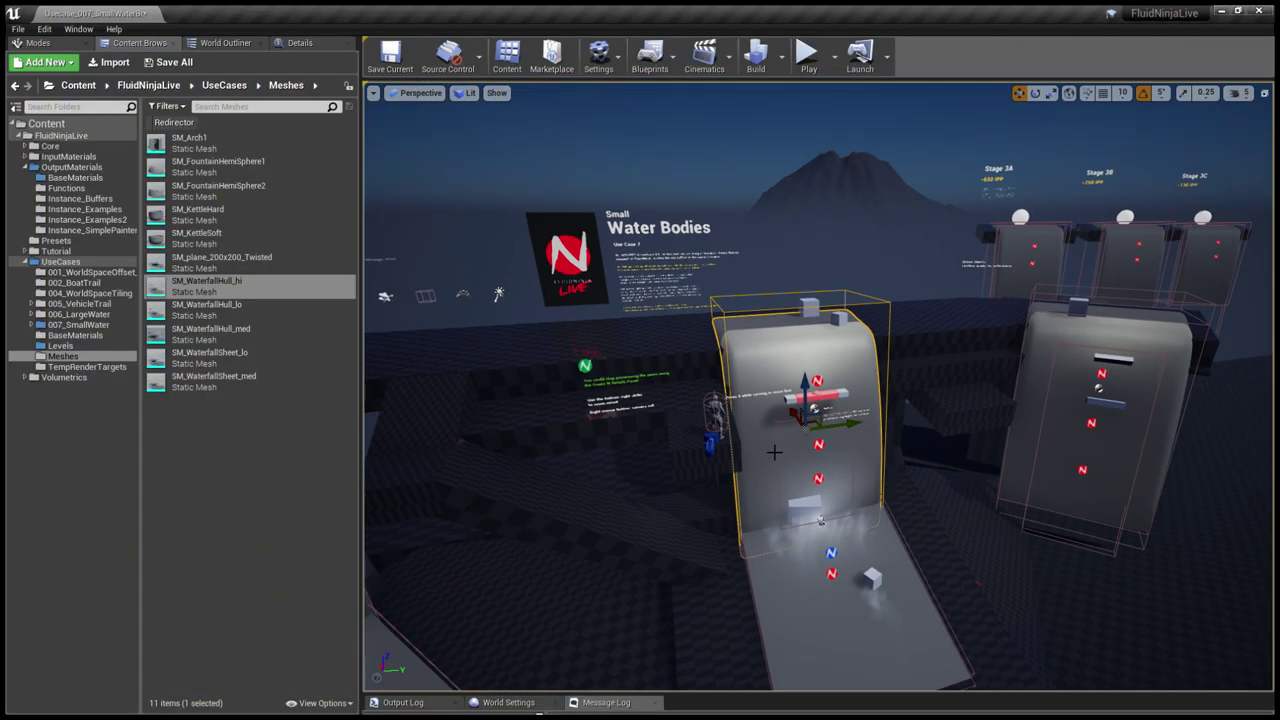
Step: Show the Output Materials array in the Live Generic settings of the selected waterfall's NinjaLiveComponent
{"action": "left_click", "coordinate": [299, 43]}
{"action": "left_click", "coordinate": [108, 195]}
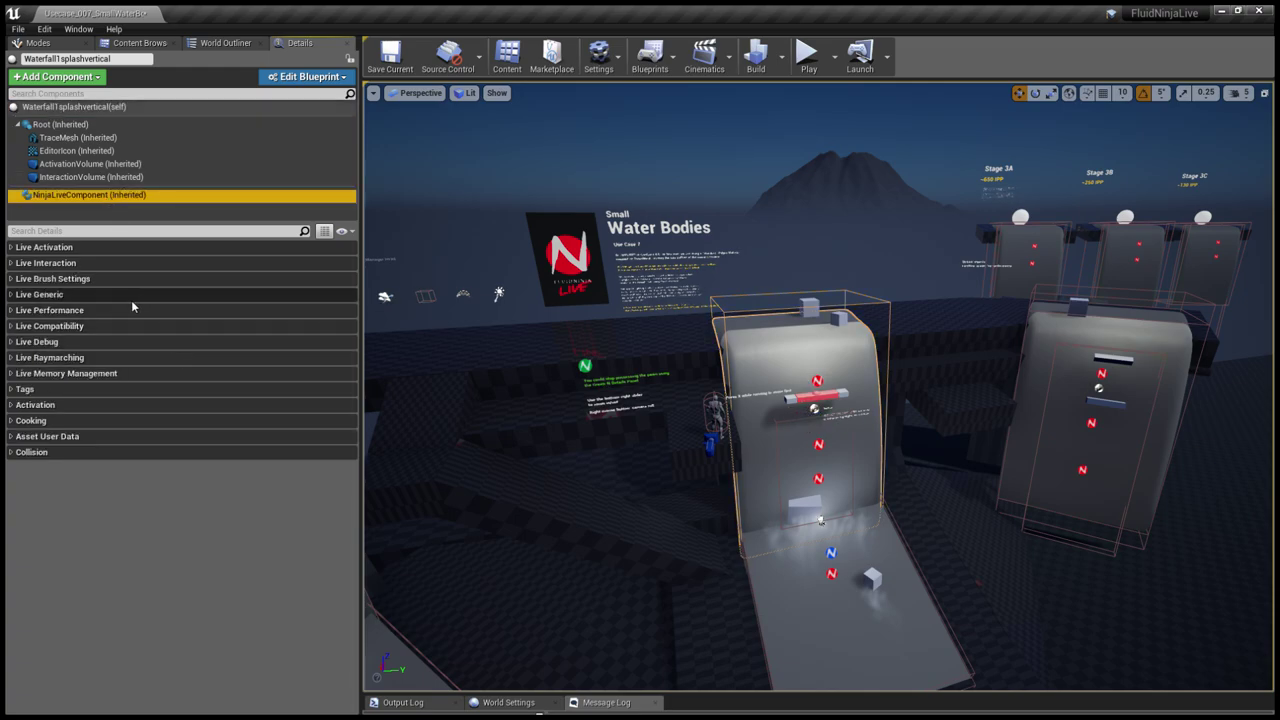
{"action": "left_click", "coordinate": [80, 295]}
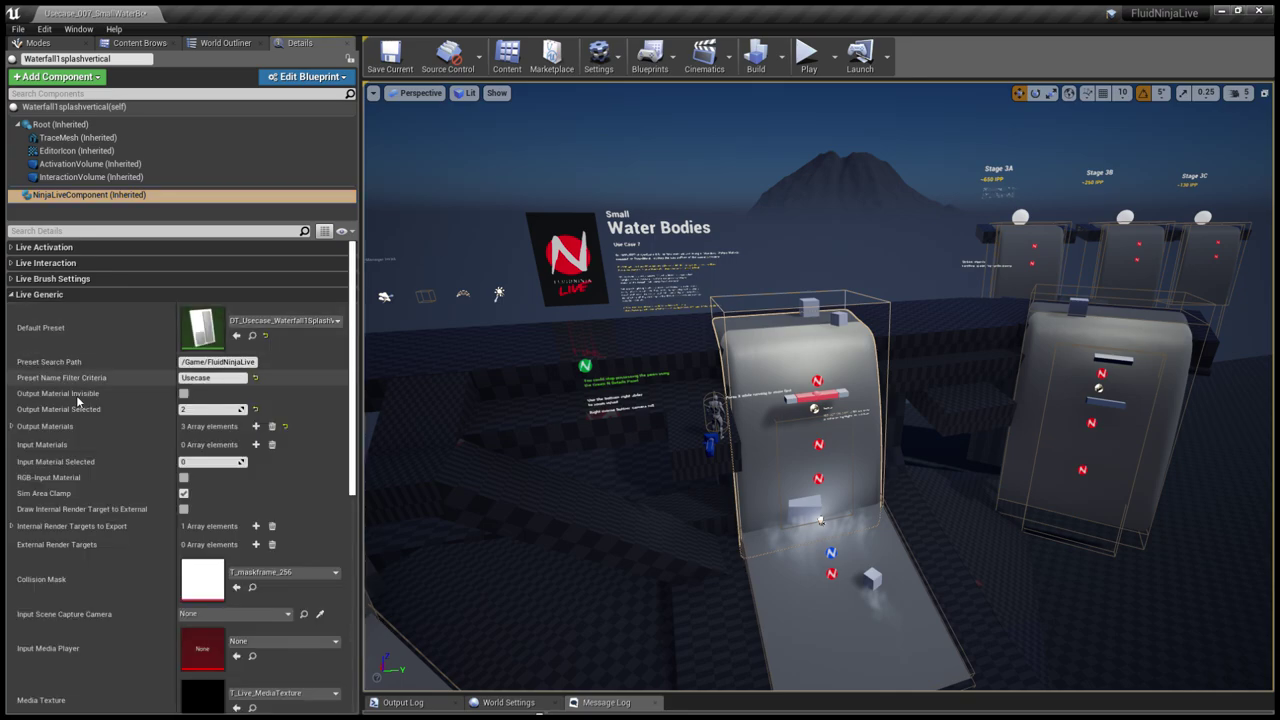
{"action": "left_click", "coordinate": [12, 427]}
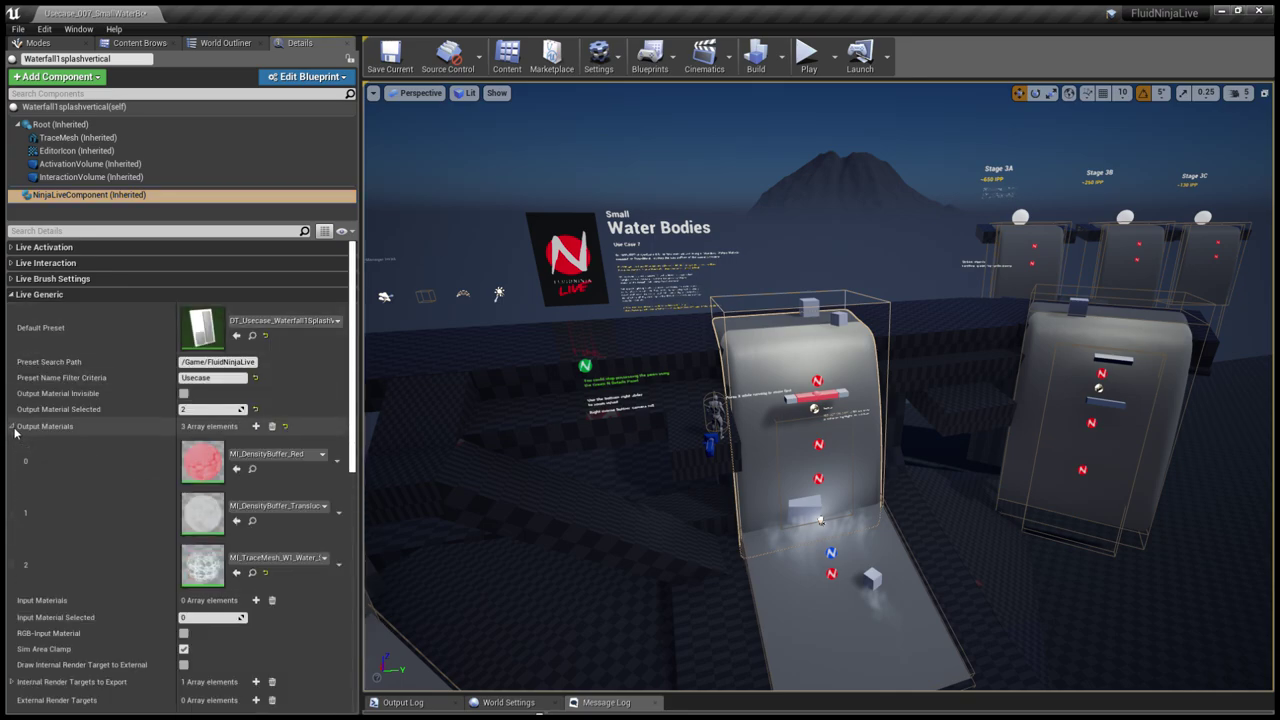
Step: Add an empty element to the Output Materials array and delete it again
{"action": "left_click", "coordinate": [256, 427]}
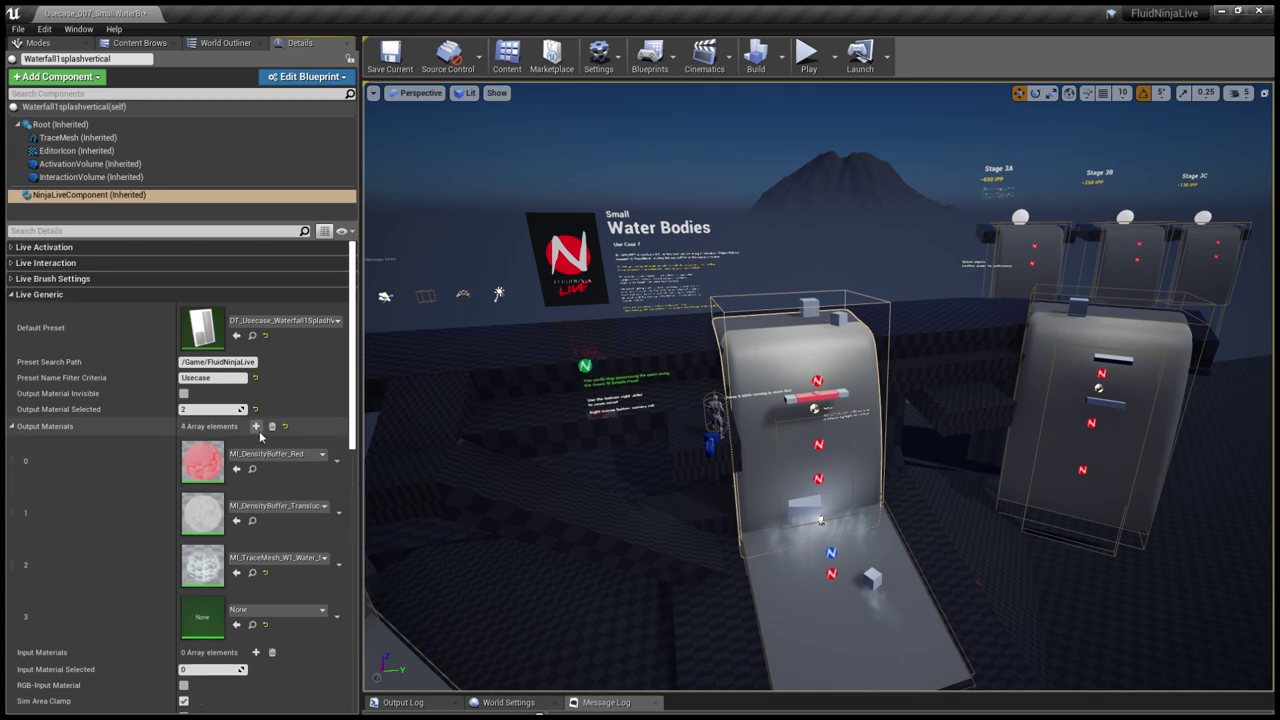
{"action": "left_click", "coordinate": [341, 622]}
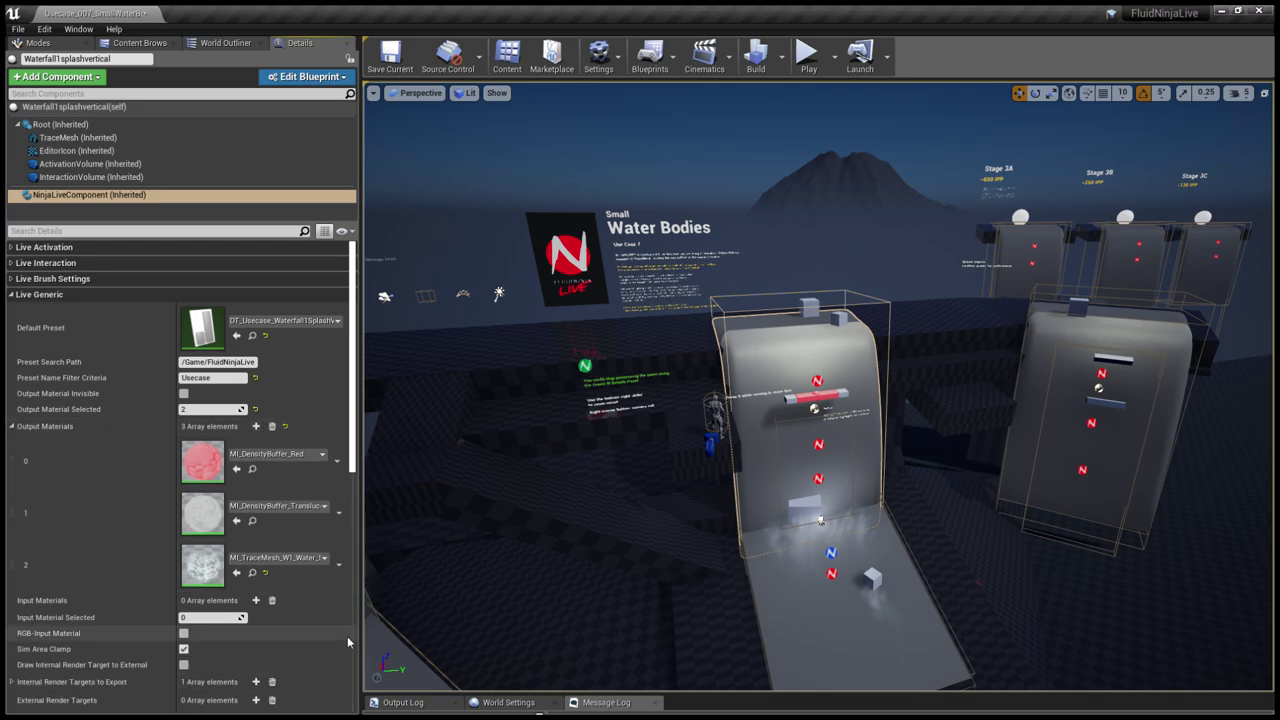
{"action": "left_click", "coordinate": [347, 636]}
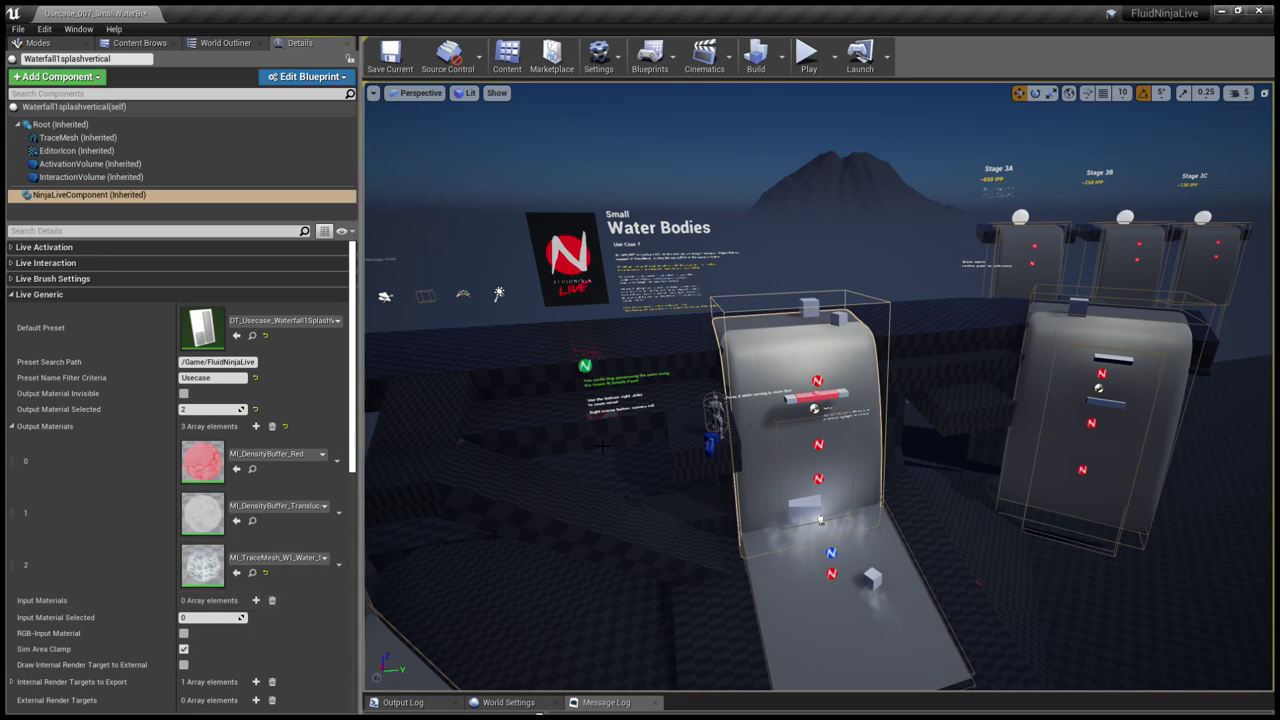
Step: Move closer to the middle waterfall and select the vertical splash actor's EditorIcon component
{"action": "key", "text": "w"}
{"action": "right_click_drag", "start_coordinate": [602, 447], "coordinate": [706, 469]}
{"action": "key", "text": "w"}
{"action": "key", "text": "s"}
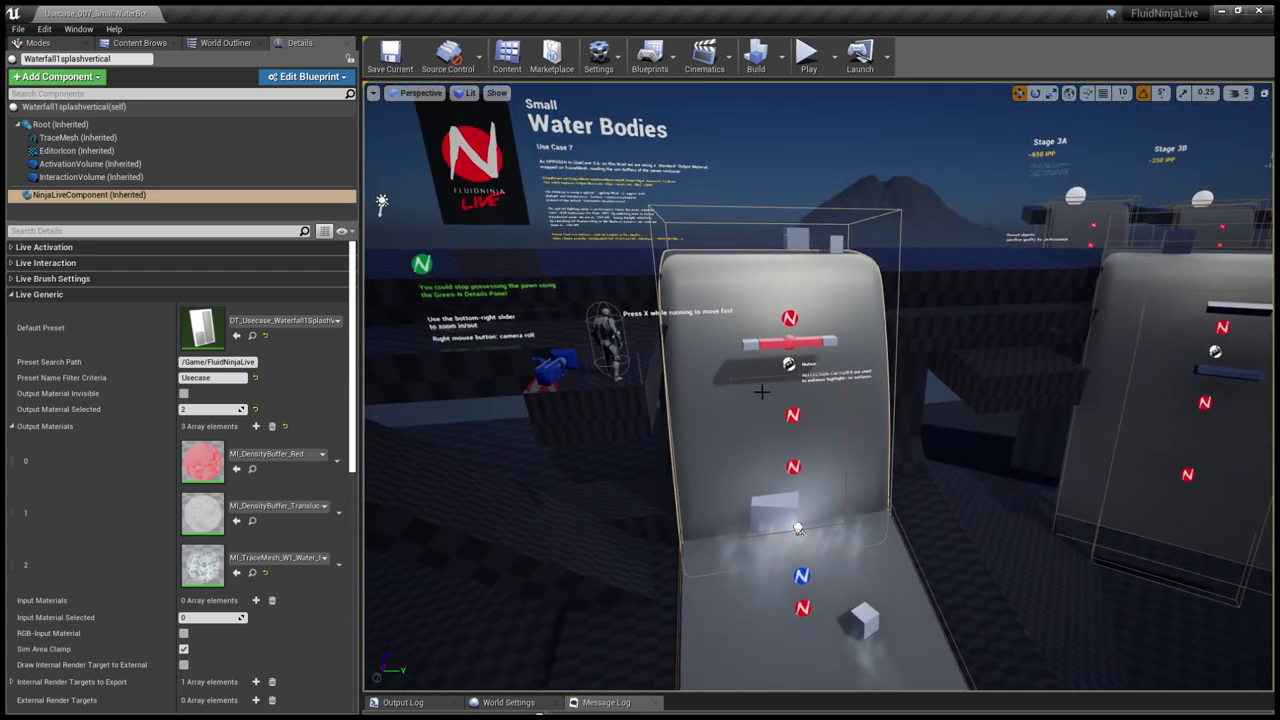
{"action": "right_click_drag", "start_coordinate": [797, 528], "coordinate": [790, 516]}
{"action": "left_click", "coordinate": [786, 405]}
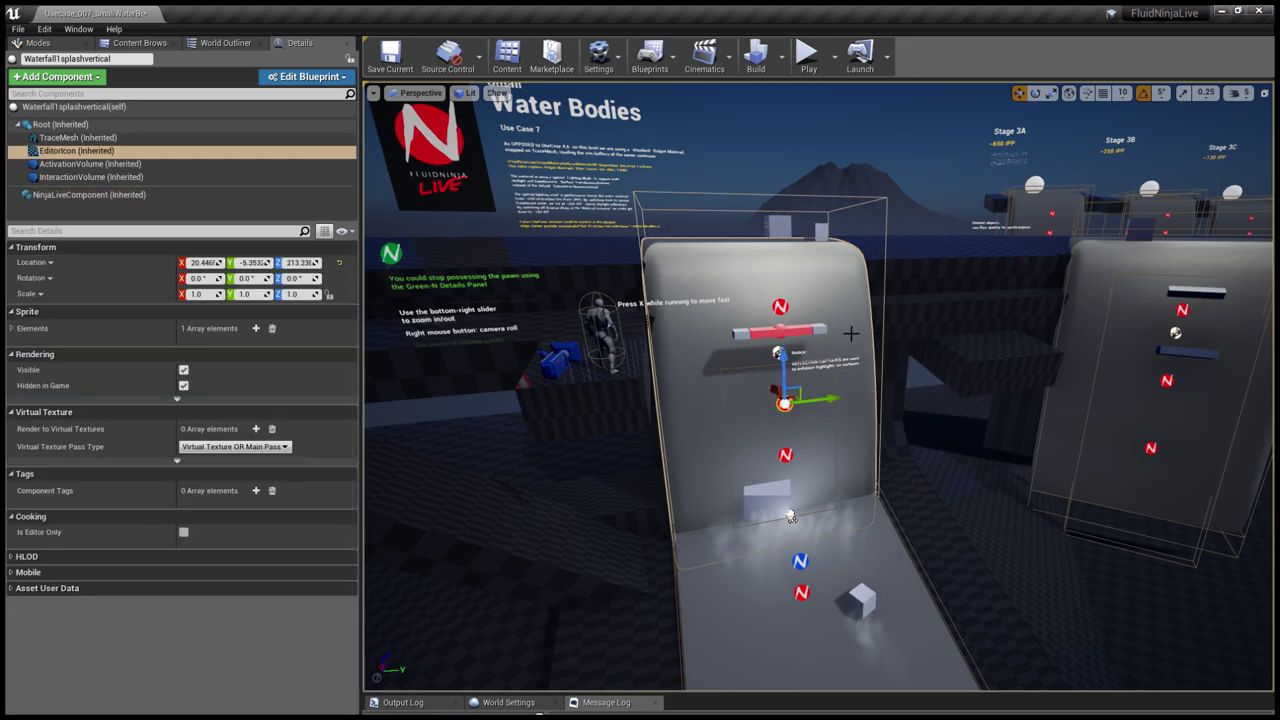
{"action": "middle_click_drag", "start_coordinate": [846, 372], "coordinate": [840, 368]}
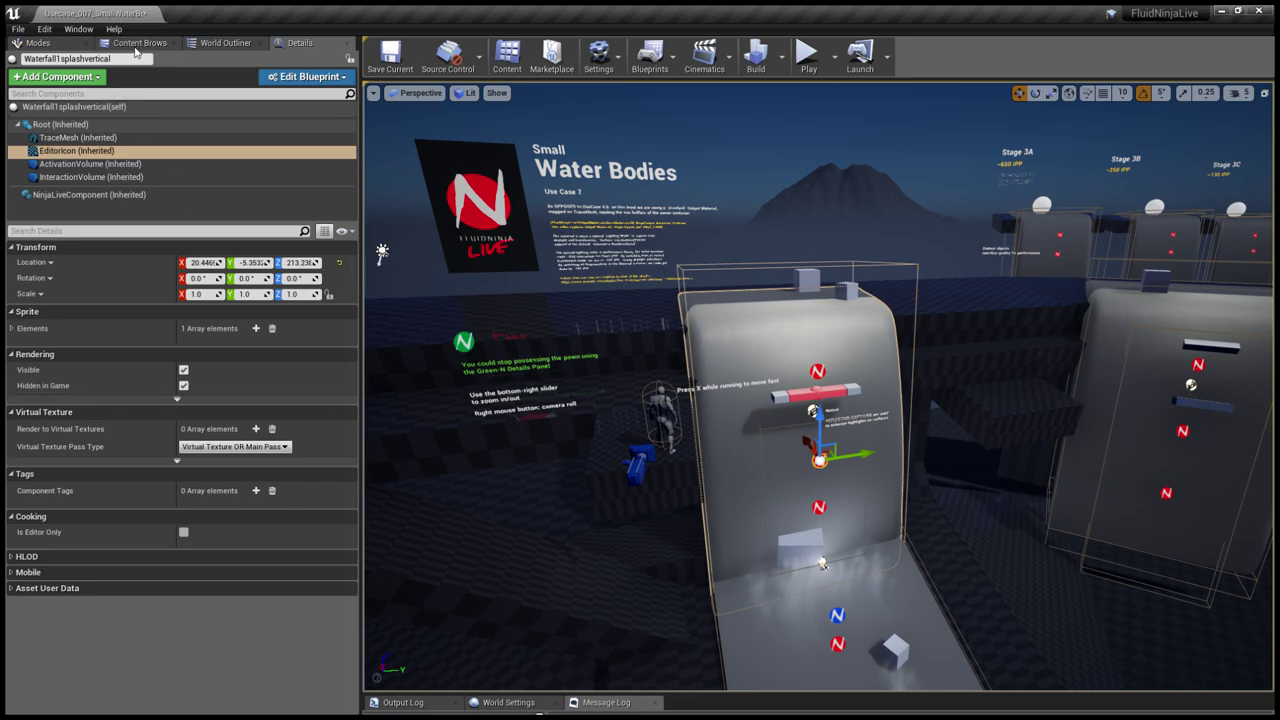
Step: Open the M_NinjaOutput_Advanced_ForWater material from the FluidNinjaLive/OutputMaterials/BaseMaterials folder
{"action": "left_click", "coordinate": [140, 44]}
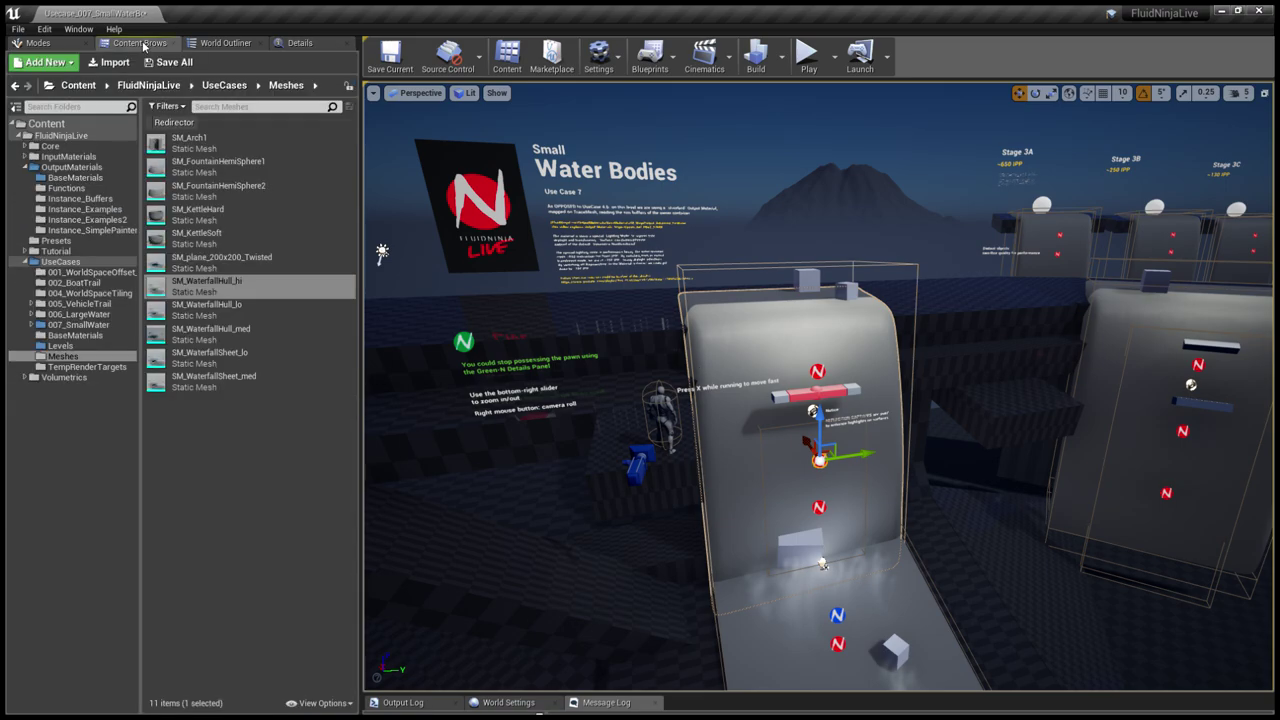
{"action": "left_click", "coordinate": [20, 137]}
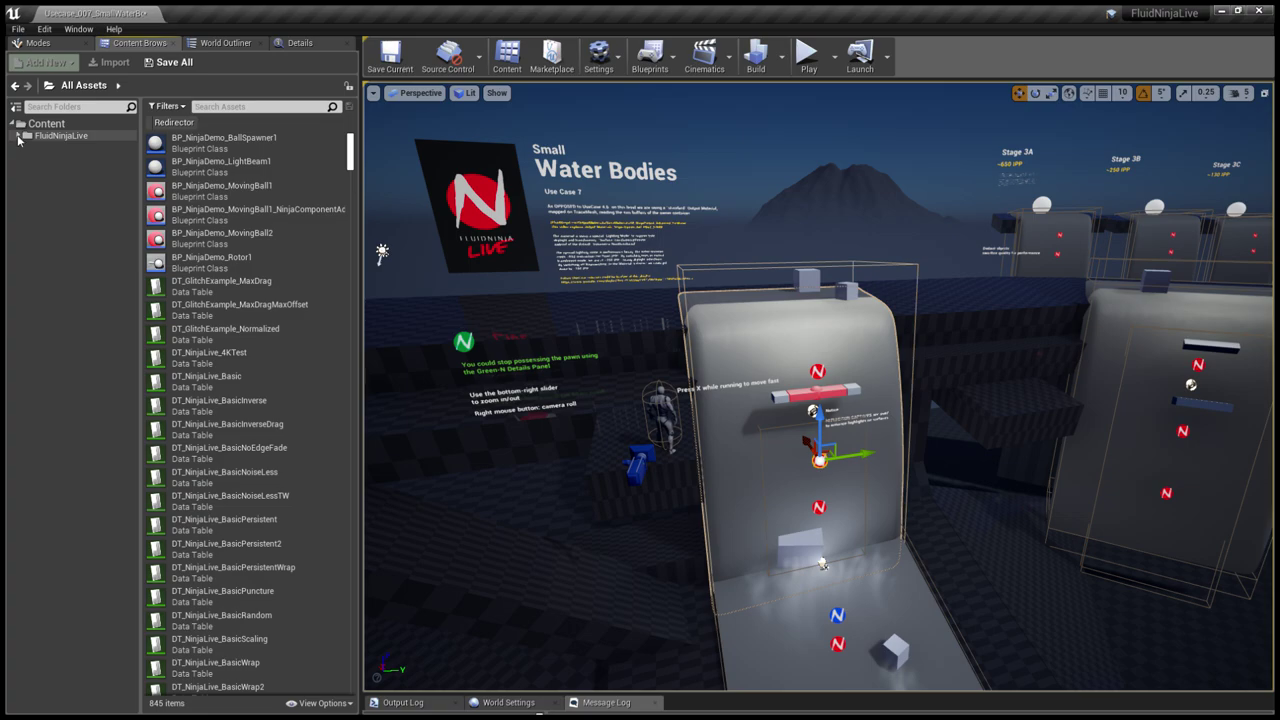
{"action": "left_click", "coordinate": [64, 168]}
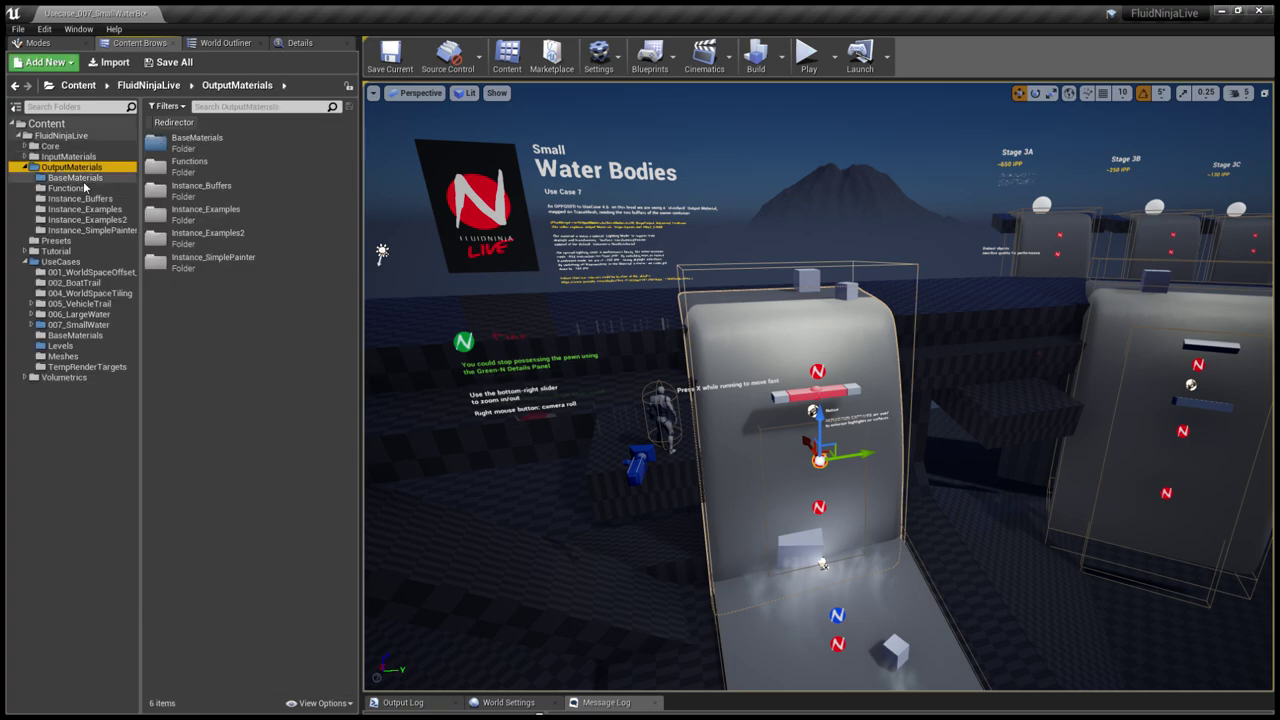
{"action": "left_click", "coordinate": [76, 178]}
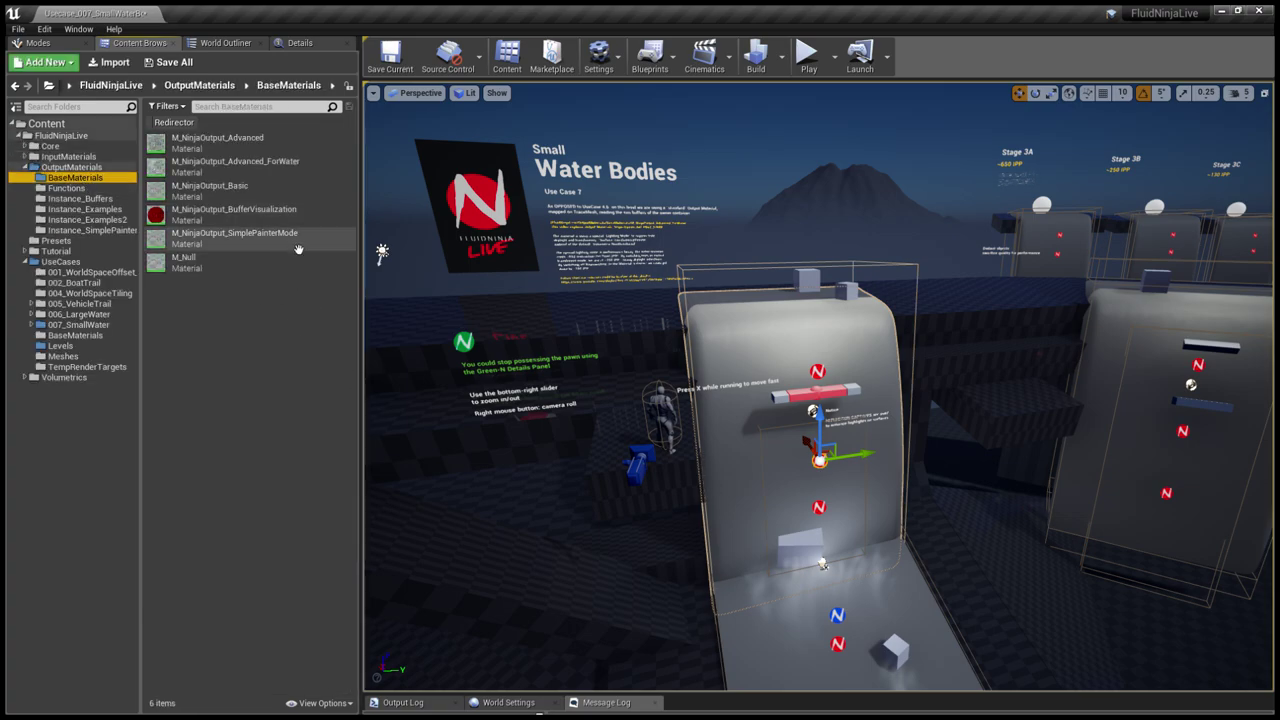
{"action": "left_click", "coordinate": [281, 355]}
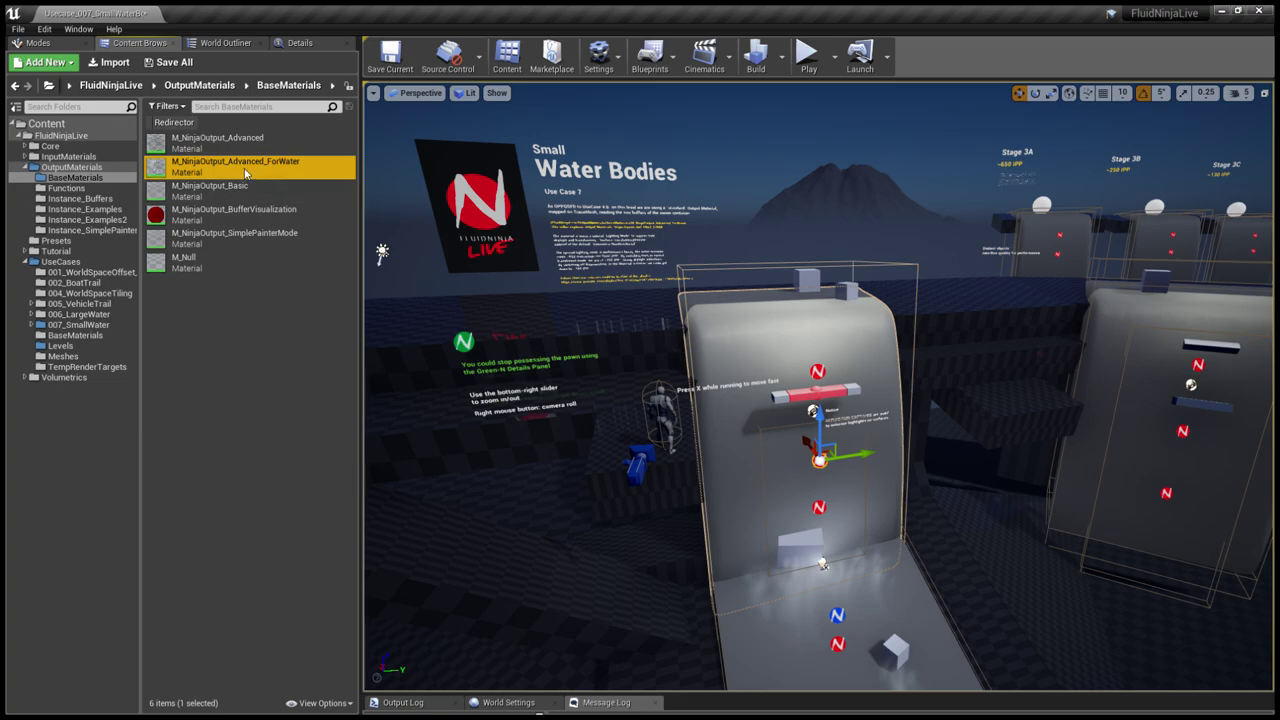
{"action": "double_click", "coordinate": [245, 173]}
Step: Inspect the material graph around the output node and the Translucency settings, and close the material
{"action": "scroll", "coordinate": [685, 343], "scroll_direction": "down", "scroll_amount": 5}
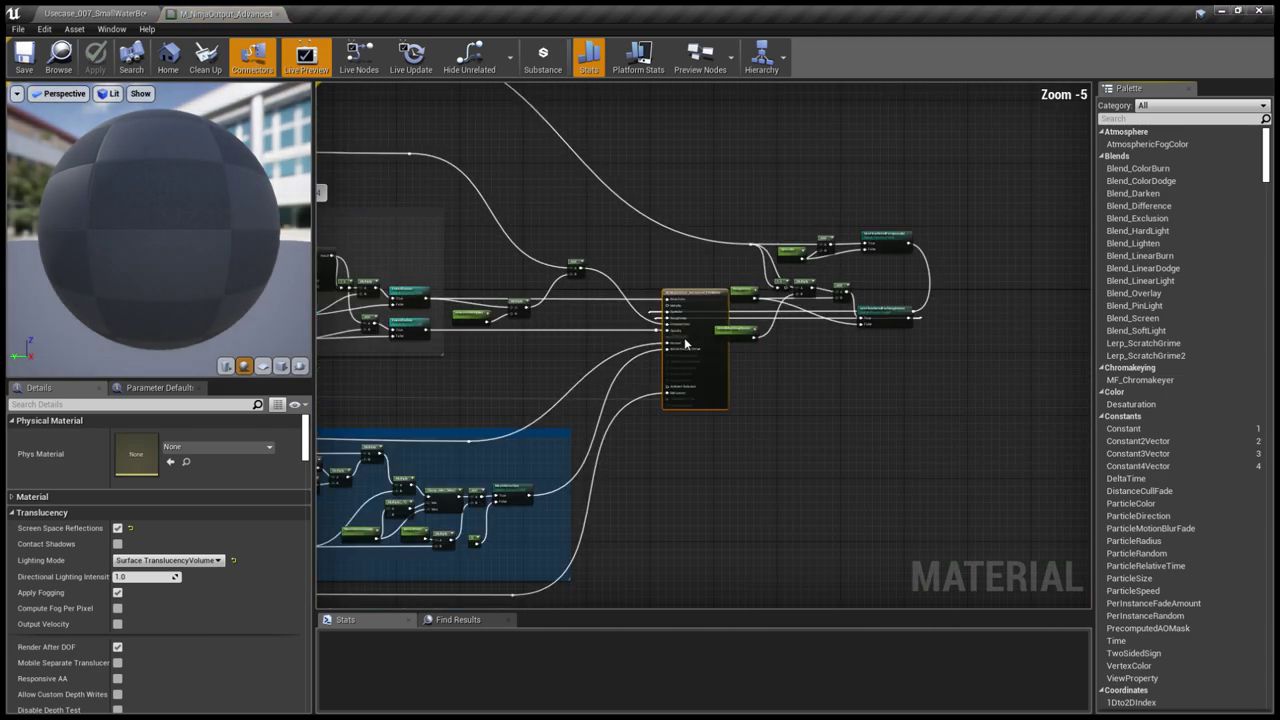
{"action": "right_click_drag", "start_coordinate": [522, 369], "coordinate": [705, 349]}
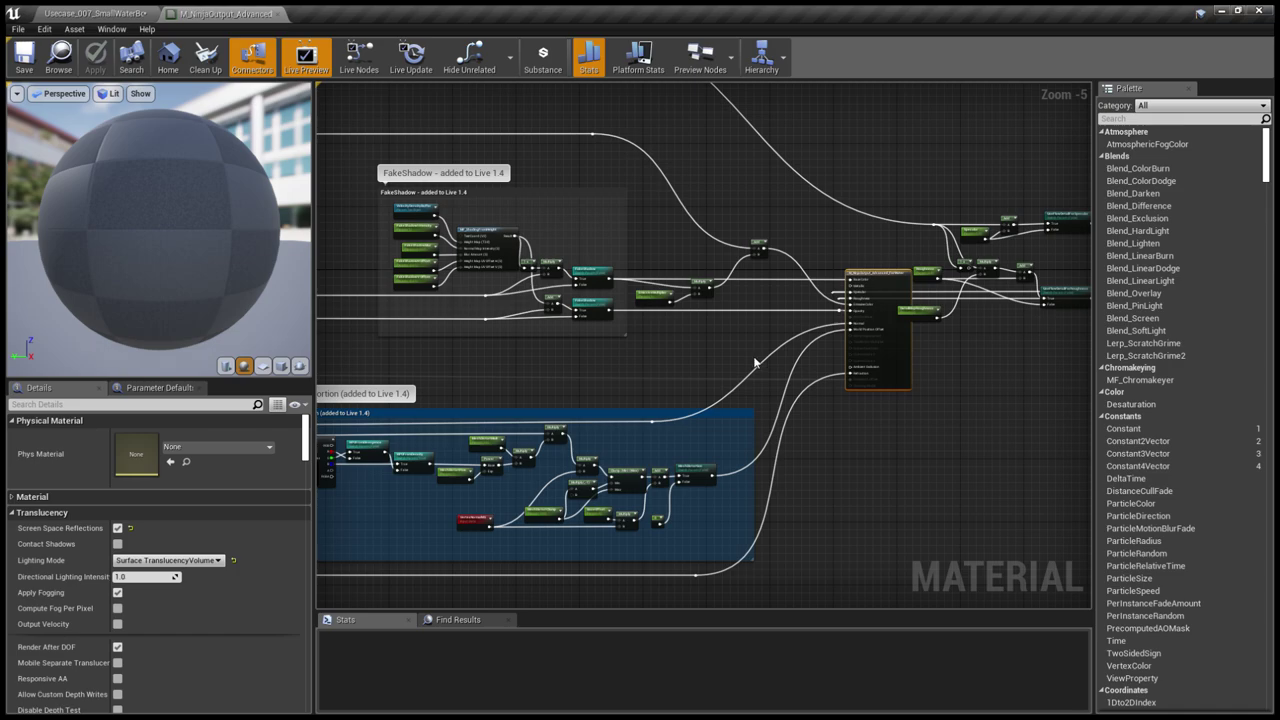
{"action": "left_click", "coordinate": [130, 422]}
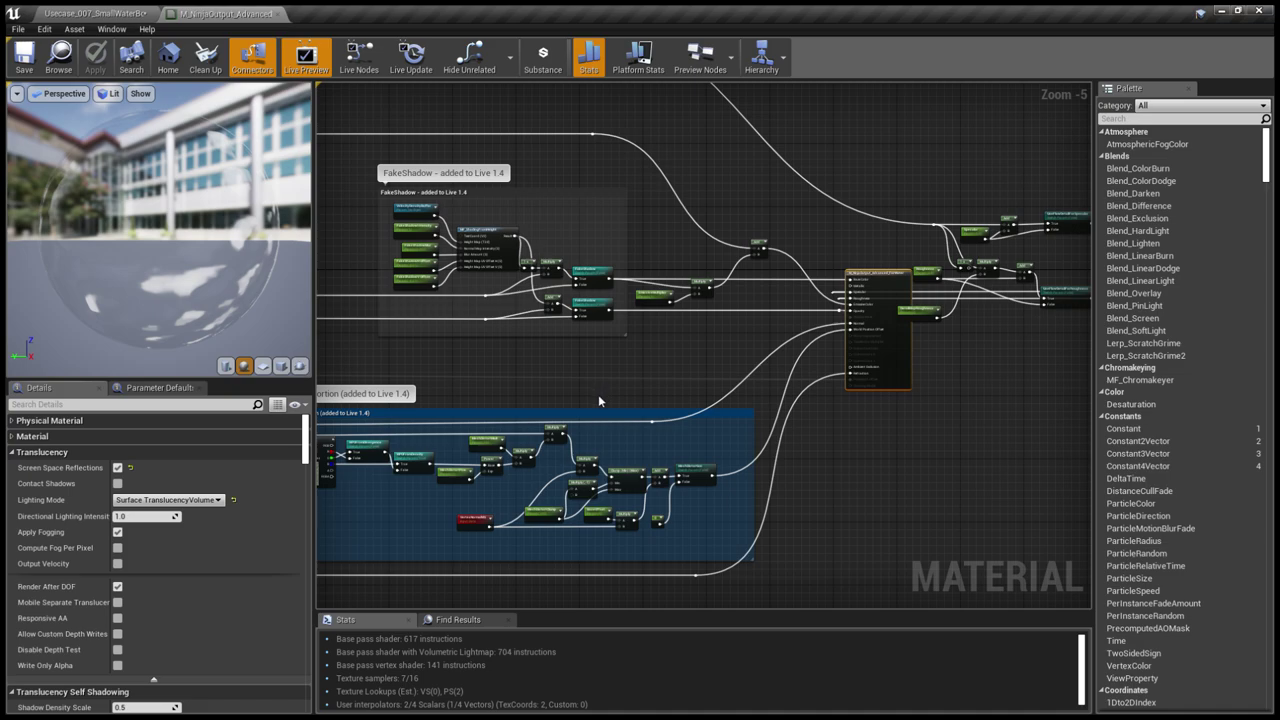
{"action": "left_click", "coordinate": [279, 14]}
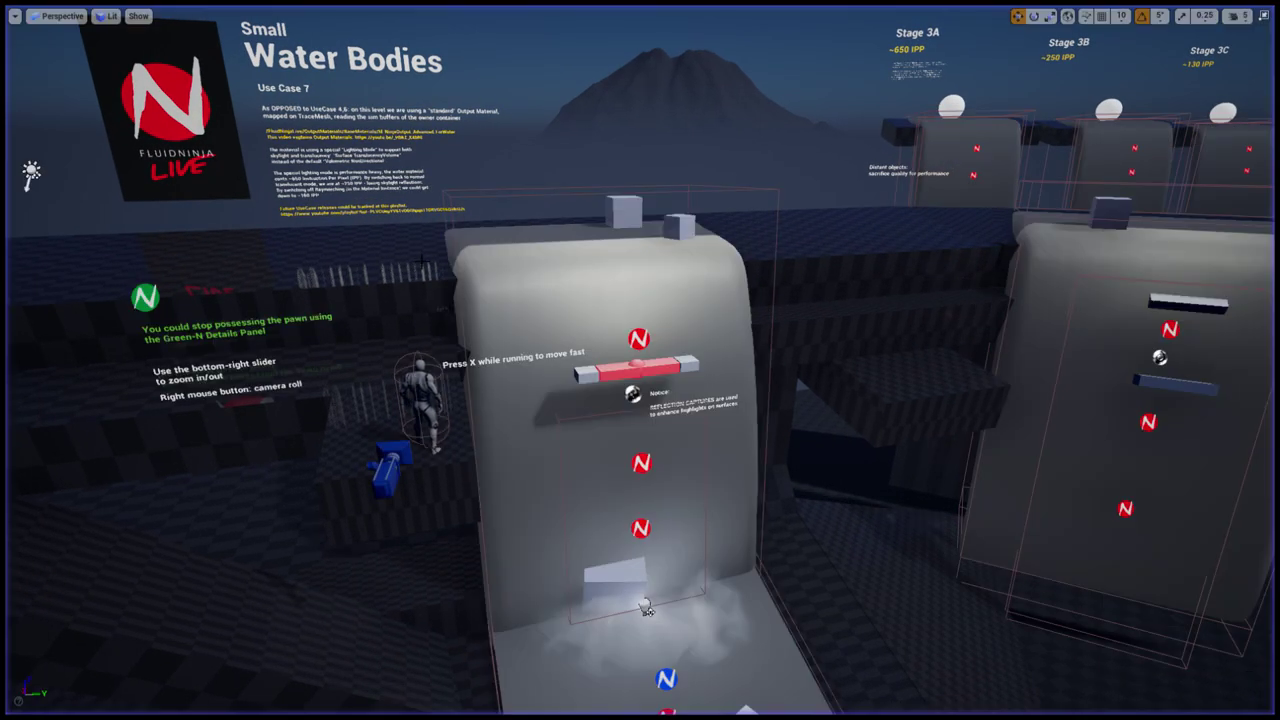
Step: Select the green NinjaLive_Utilities actor and enable Possess Nearest Pawn in its Live Tools Camera settings
{"action": "right_click_drag", "start_coordinate": [640, 360], "coordinate": [530, 360]}
{"action": "key", "text": "a"}
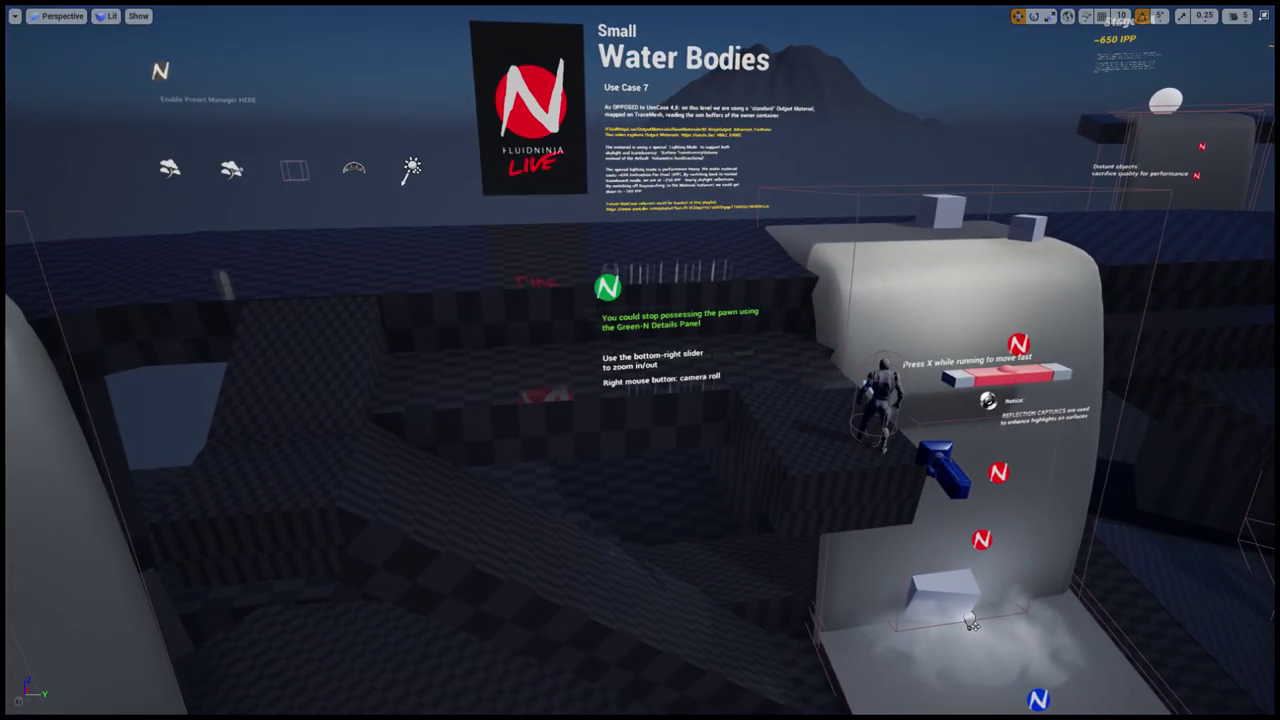
{"action": "key", "text": "F11"}
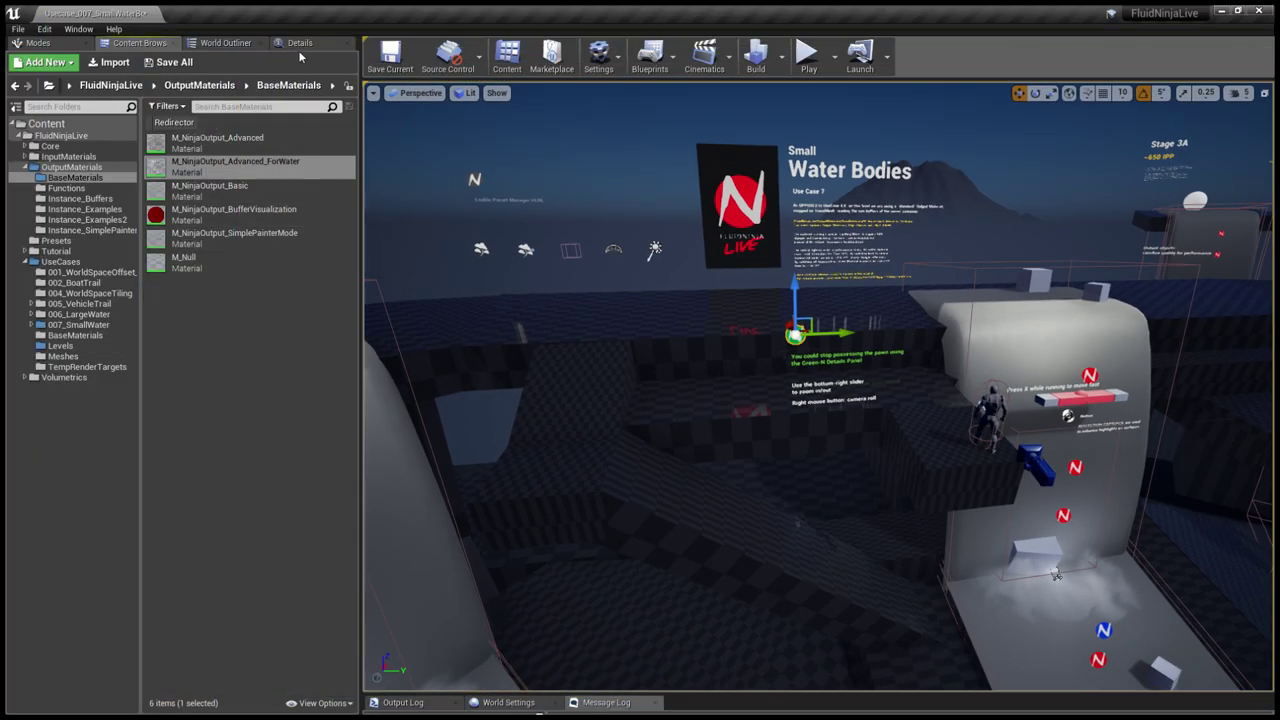
{"action": "left_click", "coordinate": [300, 43]}
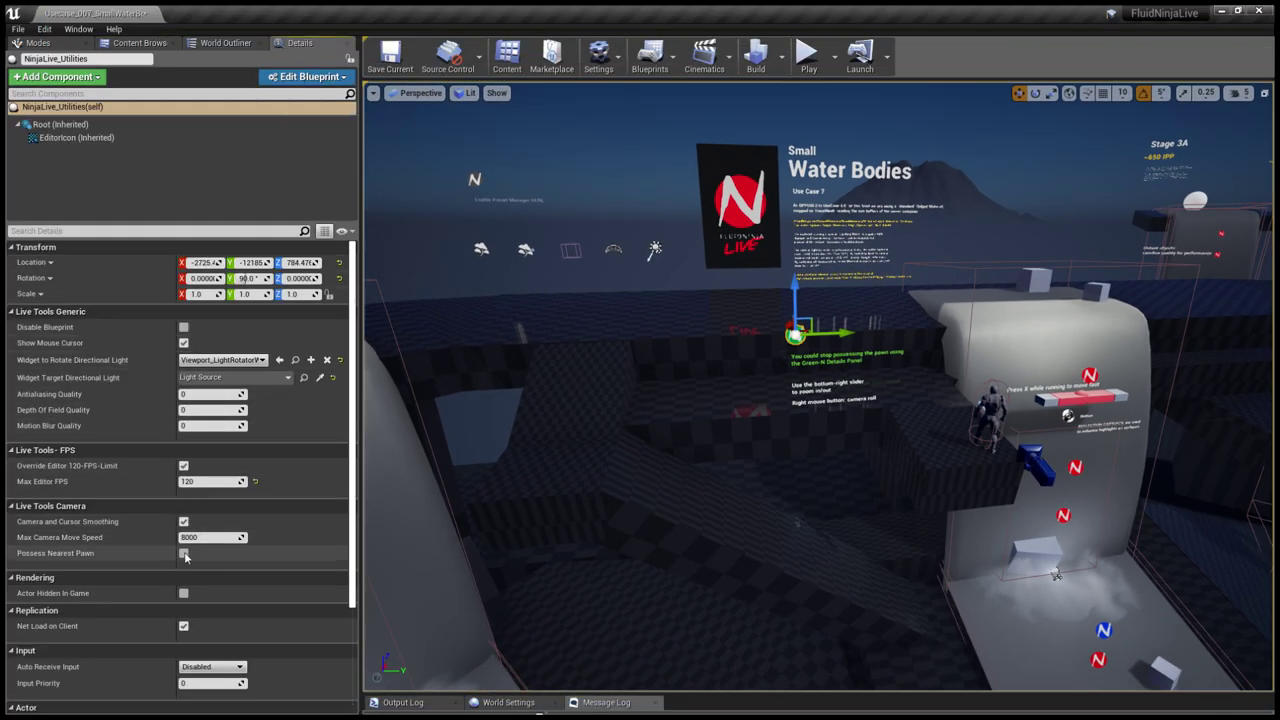
{"action": "key", "text": "F11"}
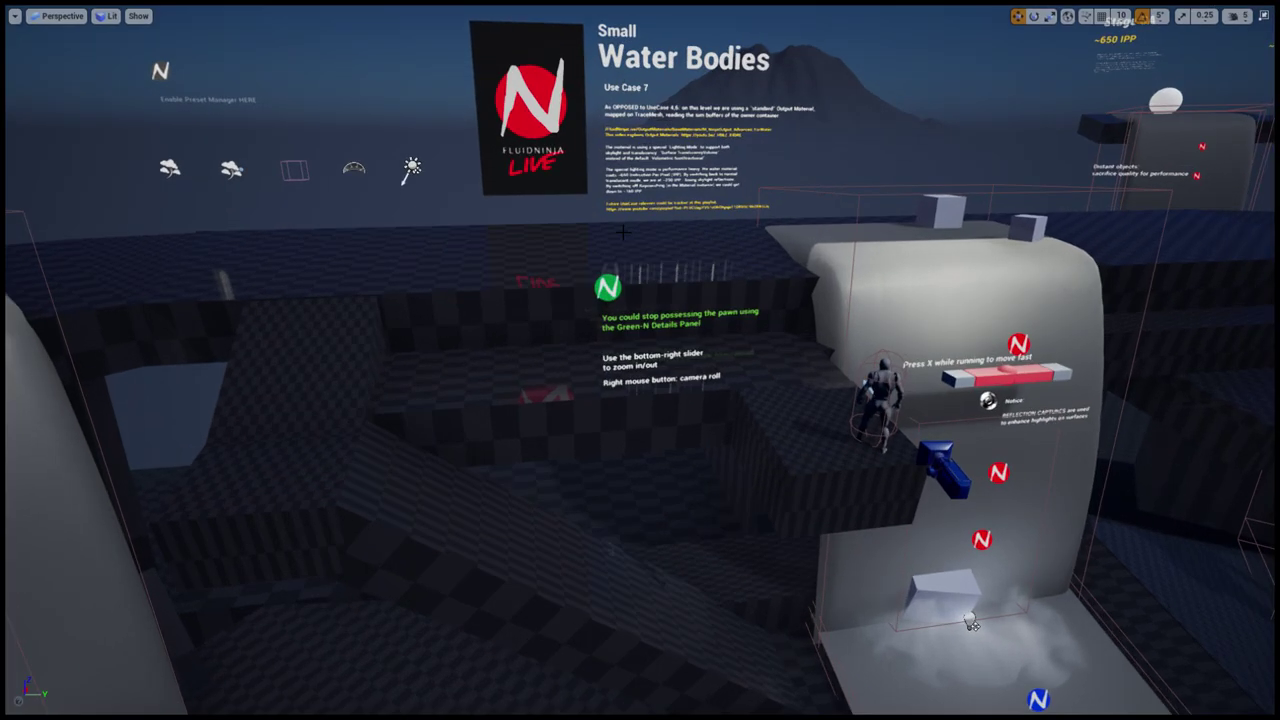
Step: Play the level full screen and run the character past the waterfalls down to the round fluid basins A and B
{"action": "key", "text": "alt+p"}
{"action": "key", "text": "w"}
{"action": "key", "text": "w"}
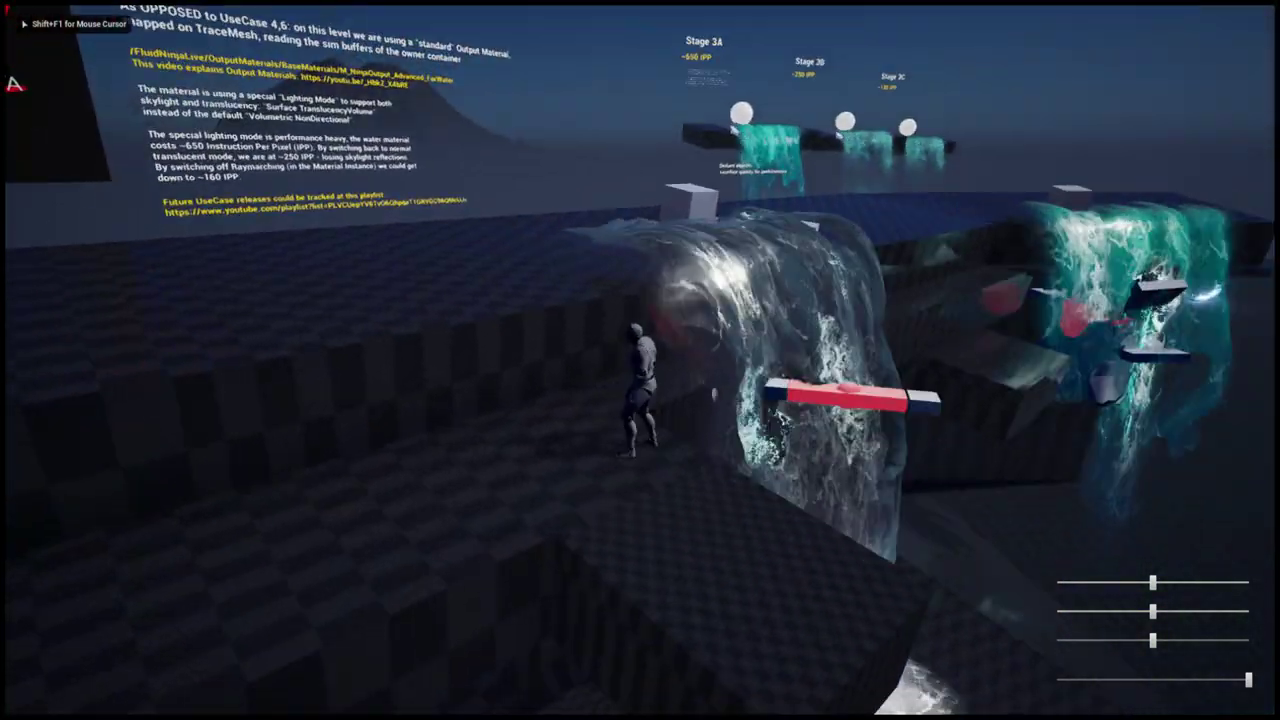
{"action": "key", "text": "w"}
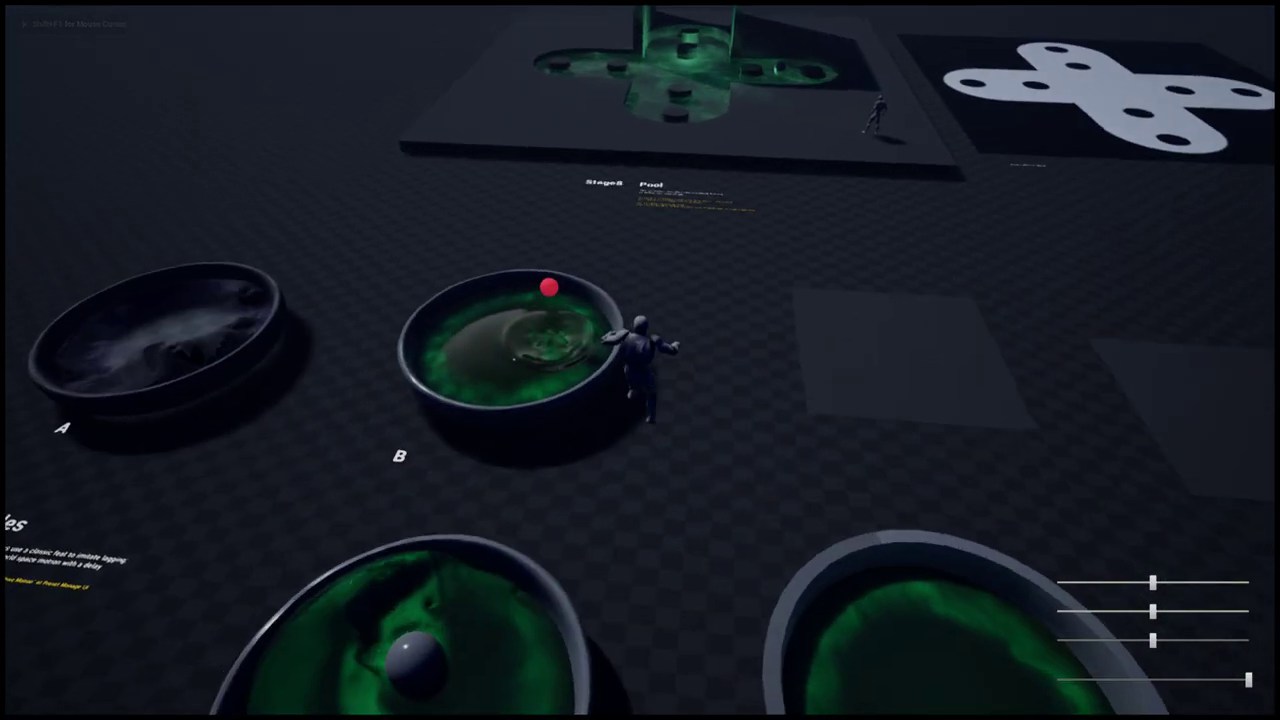
{"action": "key", "text": "s"}
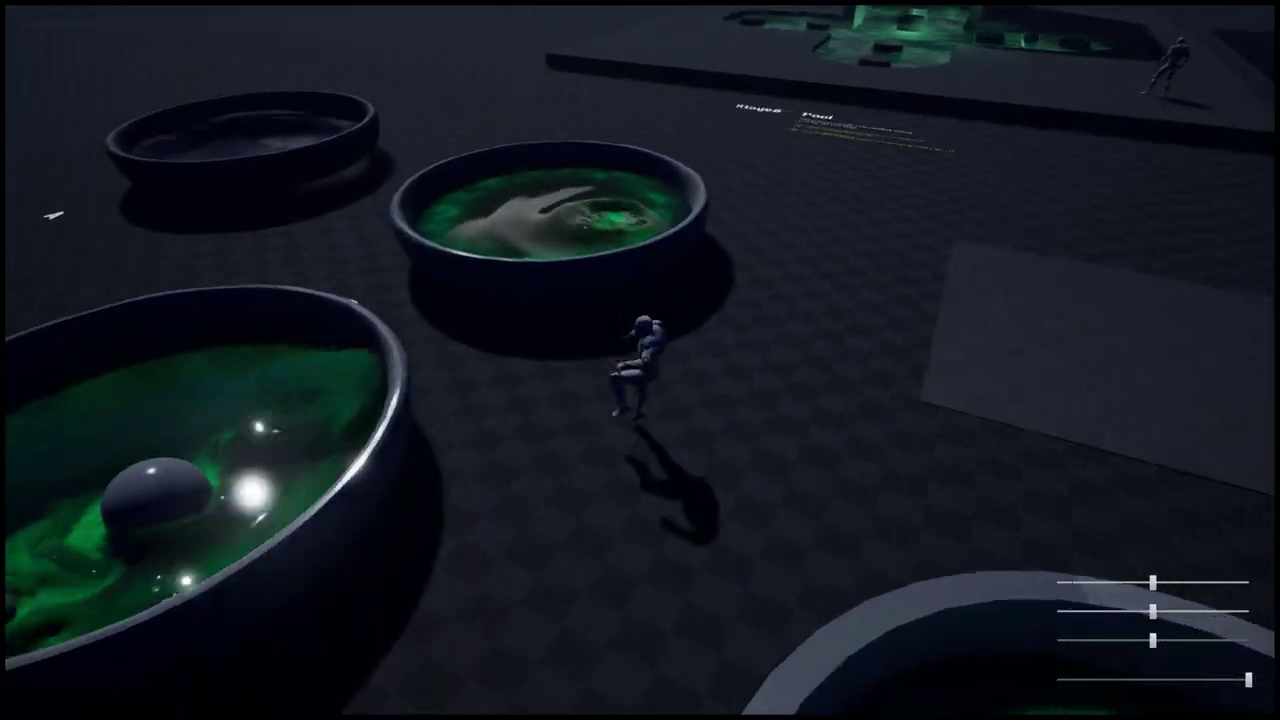
{"action": "key", "text": "a"}
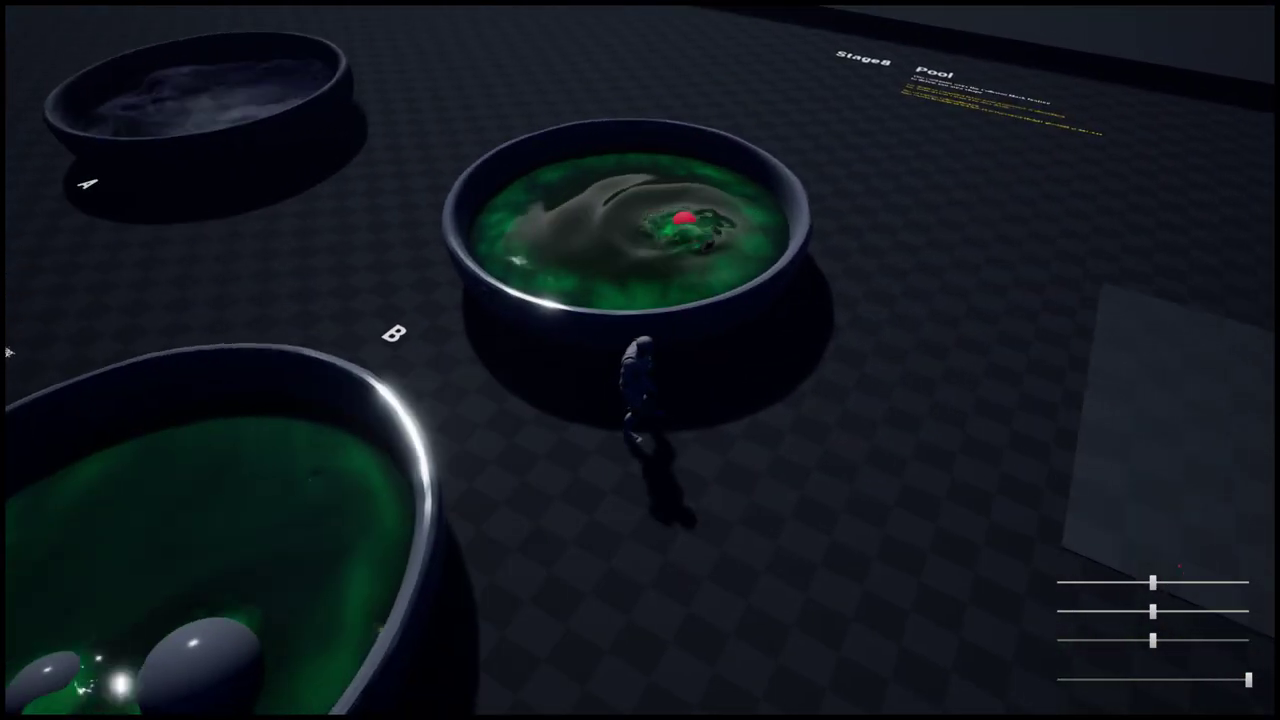
Step: Run the character on to the Stage 8 Pool and wade into the green water
{"action": "key", "text": "w"}
{"action": "mouse_move", "coordinate": [602, 268]}
{"action": "left_mouse_down"}
{"action": "mouse_move", "coordinate": [663, 283]}
{"action": "mouse_move", "coordinate": [616, 283]}
{"action": "left_mouse_up"}
{"action": "key", "text": "w"}
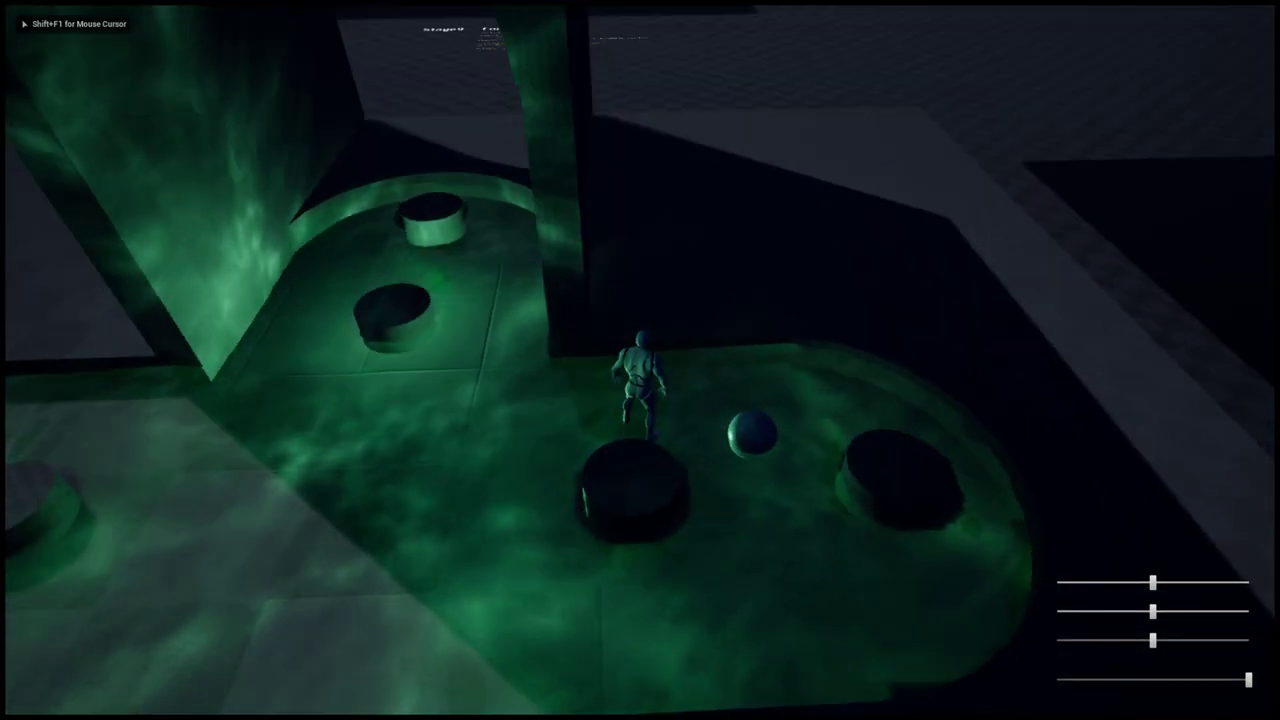
{"action": "key", "text": "s"}
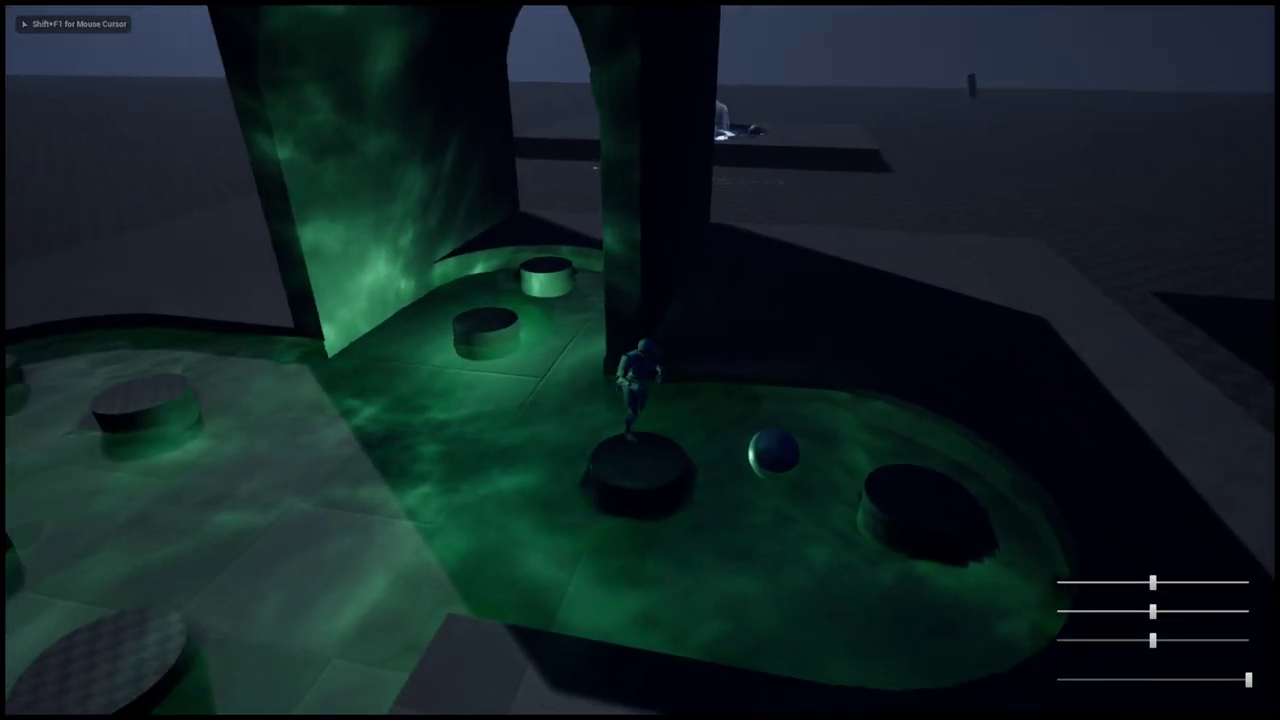
{"action": "key", "text": "a"}
{"action": "key", "text": "w"}
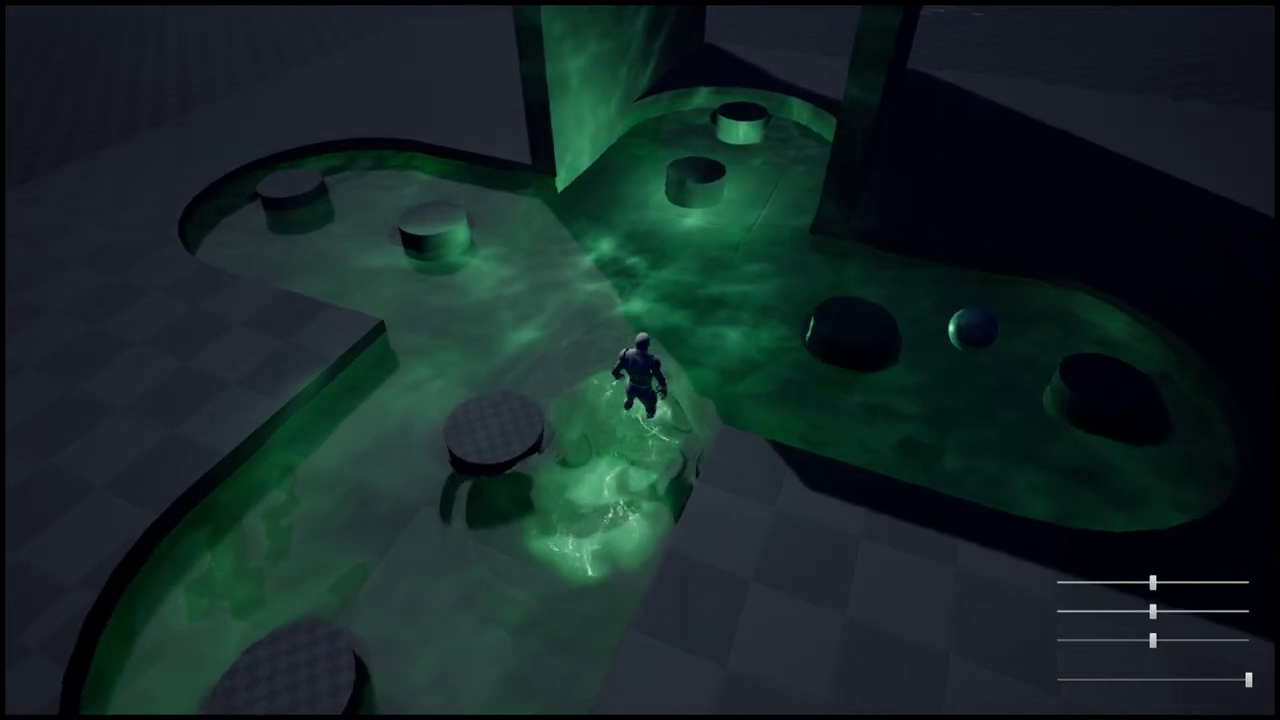
Step: Stir the Stage 8 pool water by running between the cylindrical blocks, viewing the ripples from several angles
{"action": "key", "text": "w"}
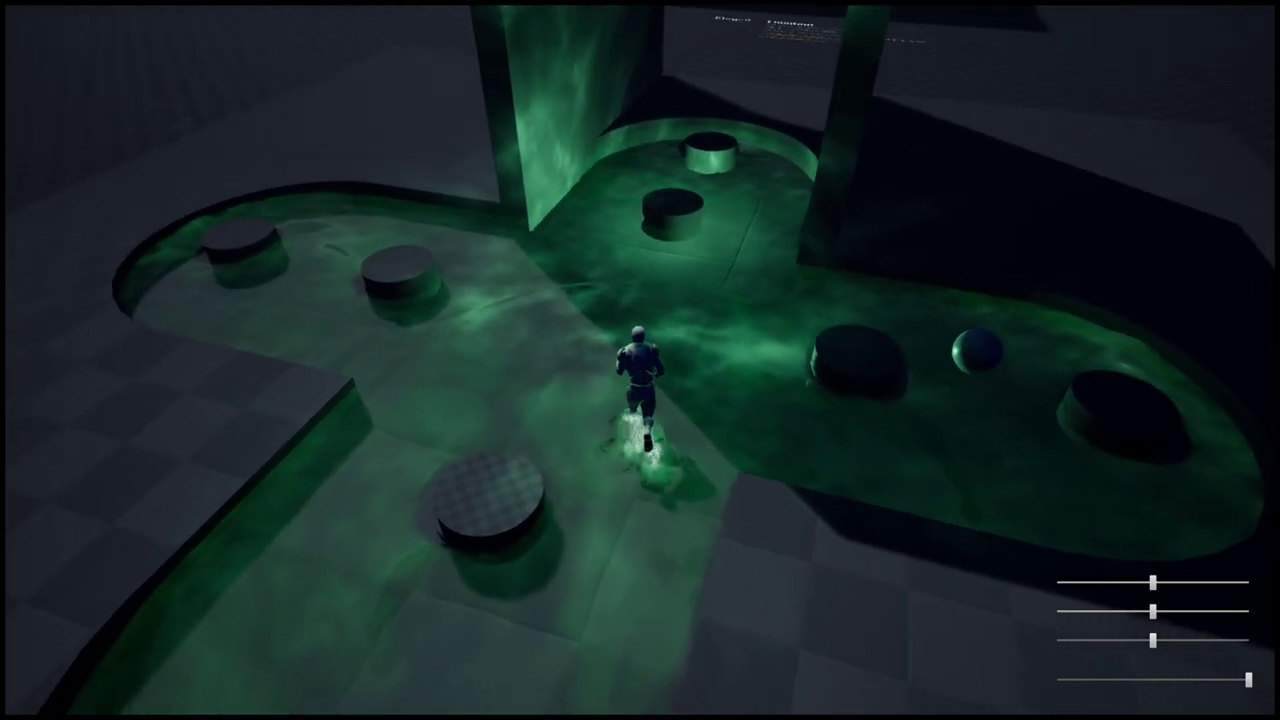
{"action": "key", "text": "d"}
{"action": "key", "text": "s"}
{"action": "key", "text": "a"}
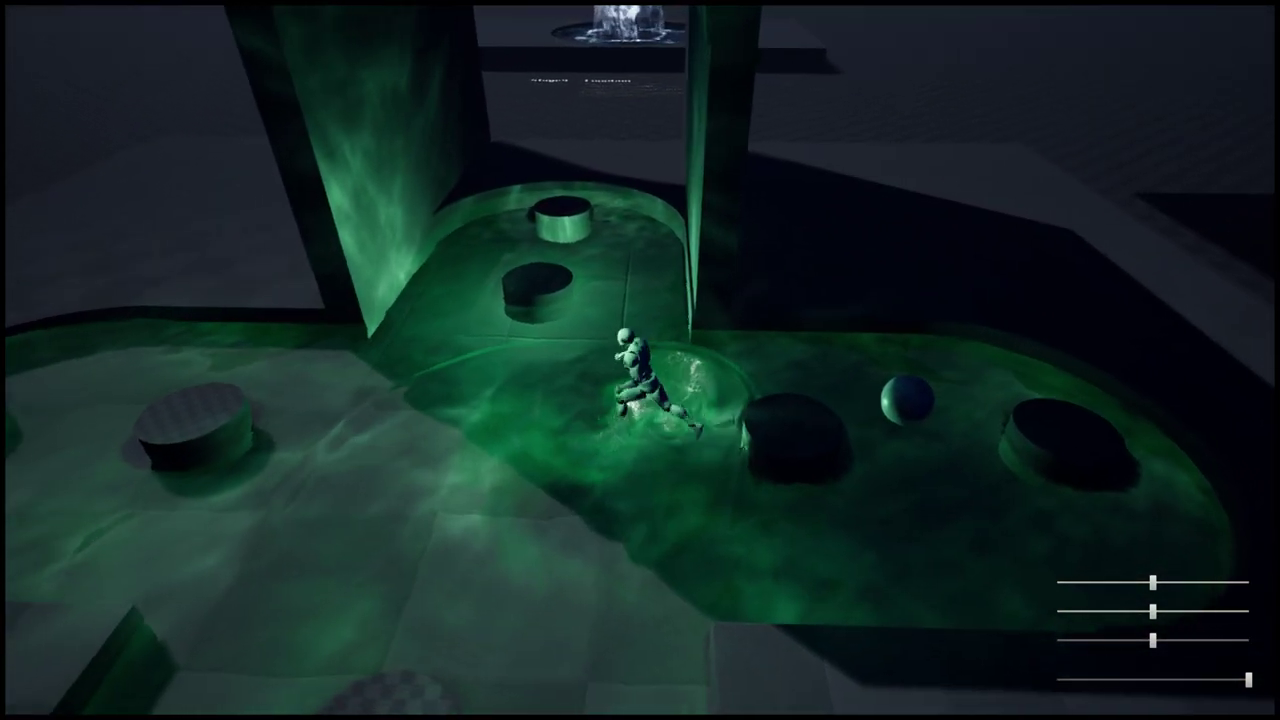
{"action": "key", "text": "w"}
{"action": "key", "text": "d"}
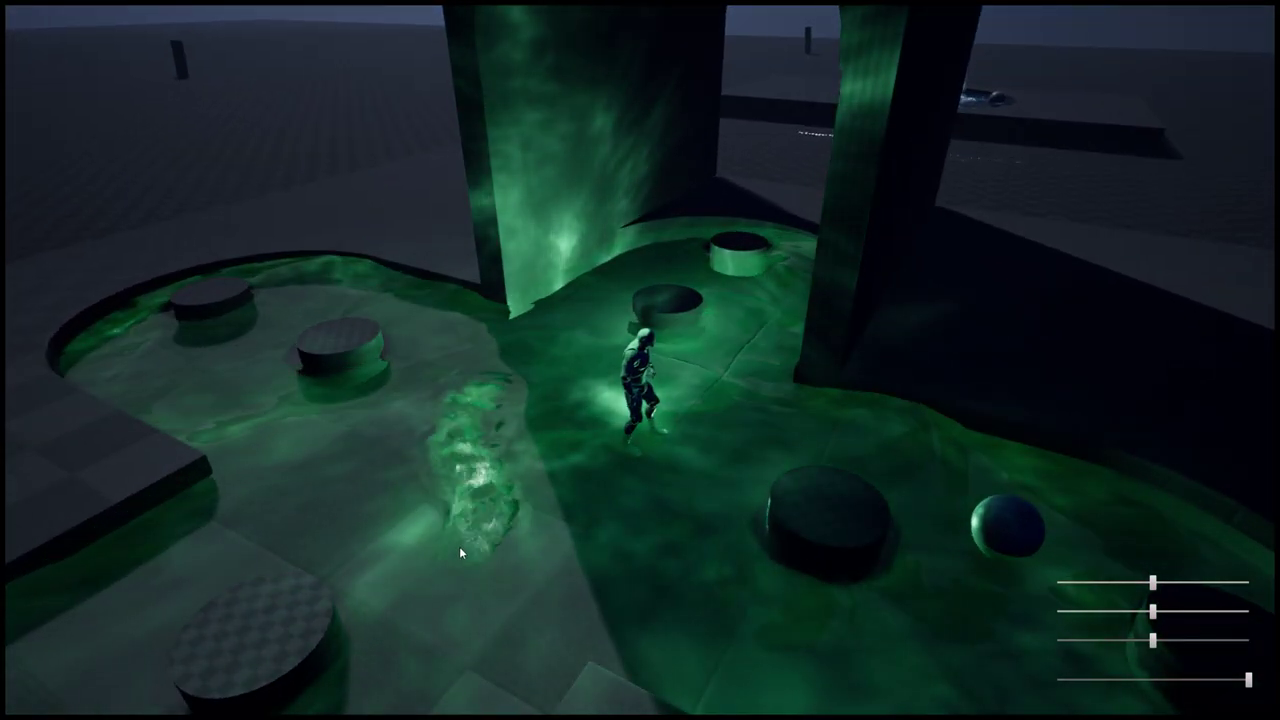
{"action": "left_click", "coordinate": [512, 407]}
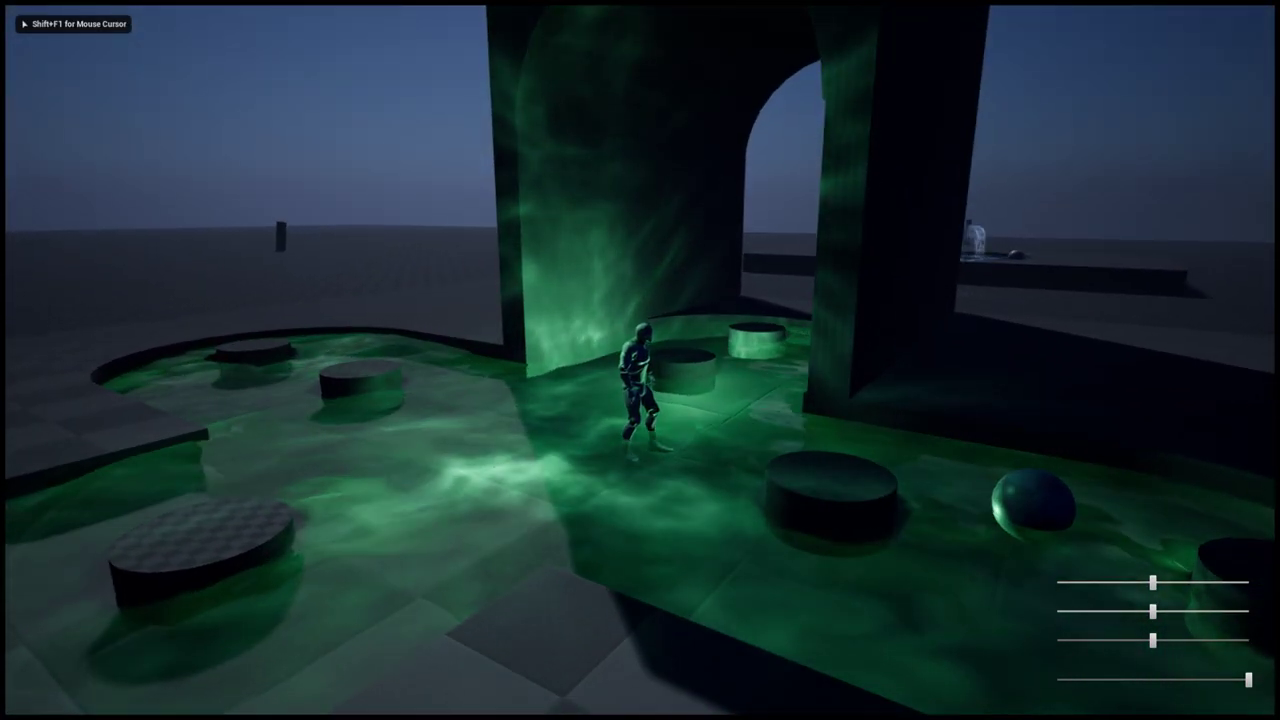
{"action": "key", "text": "a"}
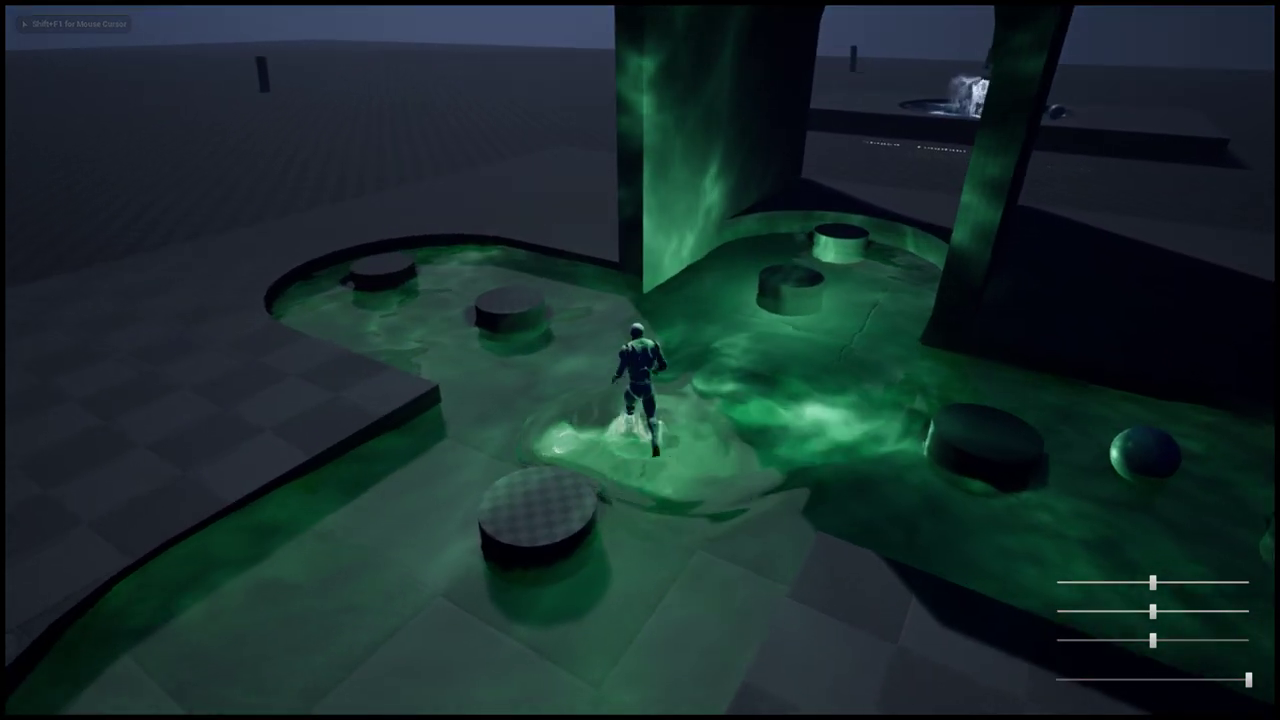
Step: Run the character to the Stage 9 Fountain and through its water basin
{"action": "key", "text": "d"}
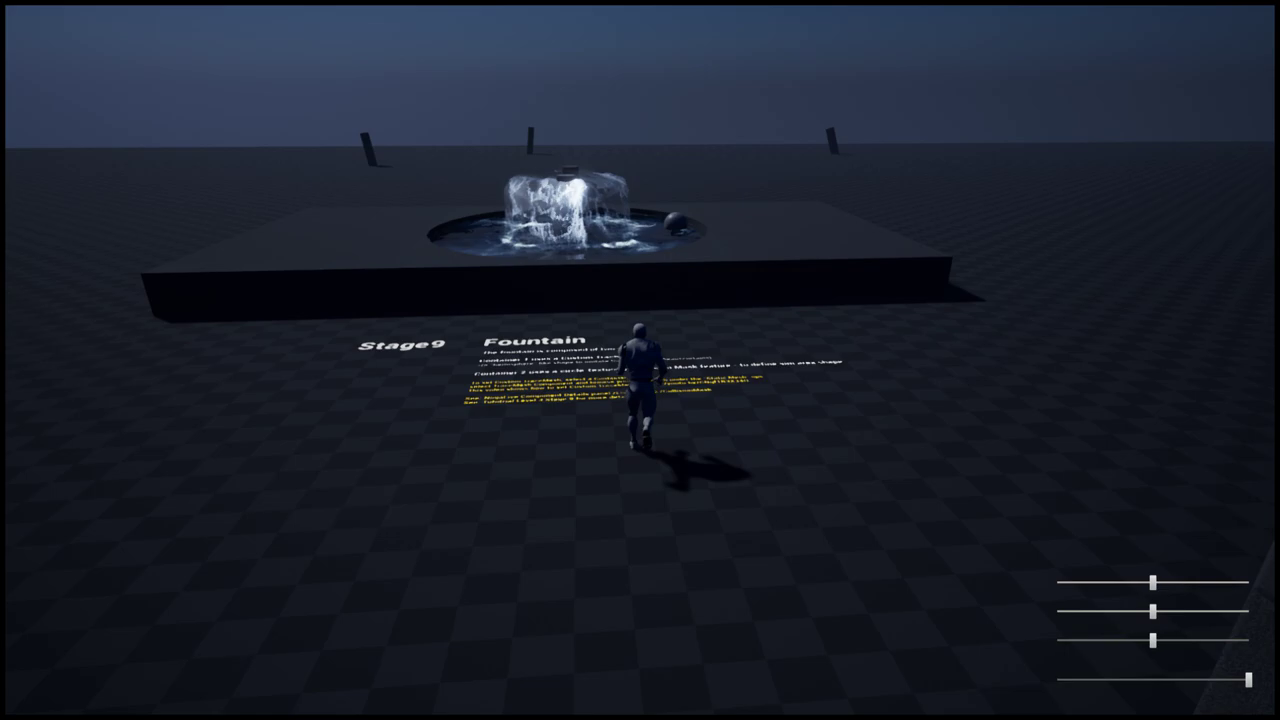
{"action": "key", "text": "w"}
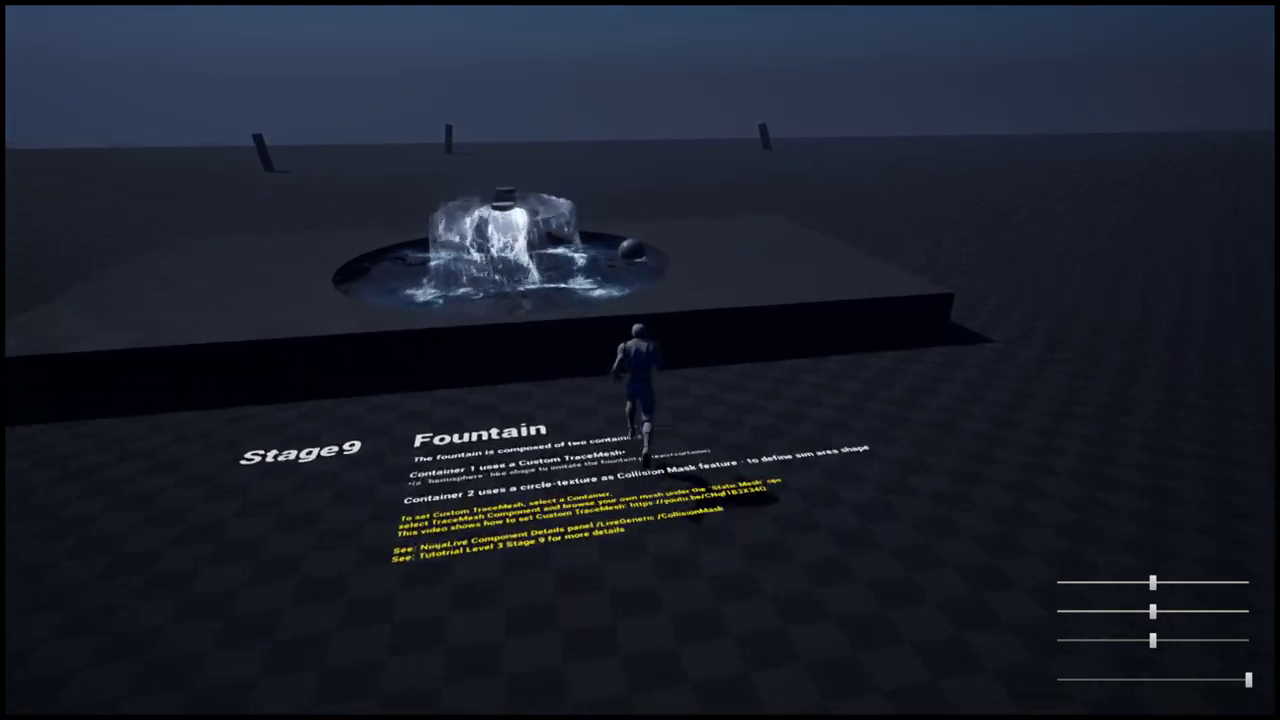
{"action": "key", "text": "a"}
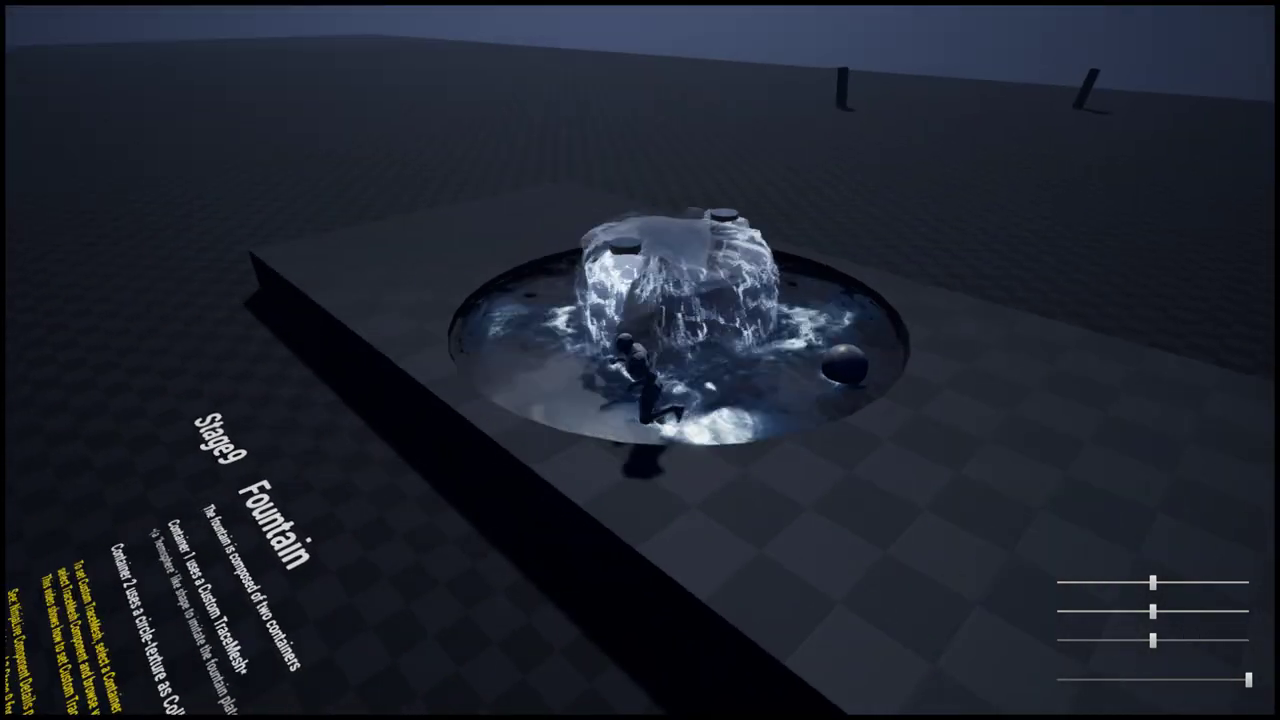
{"action": "key", "text": "w"}
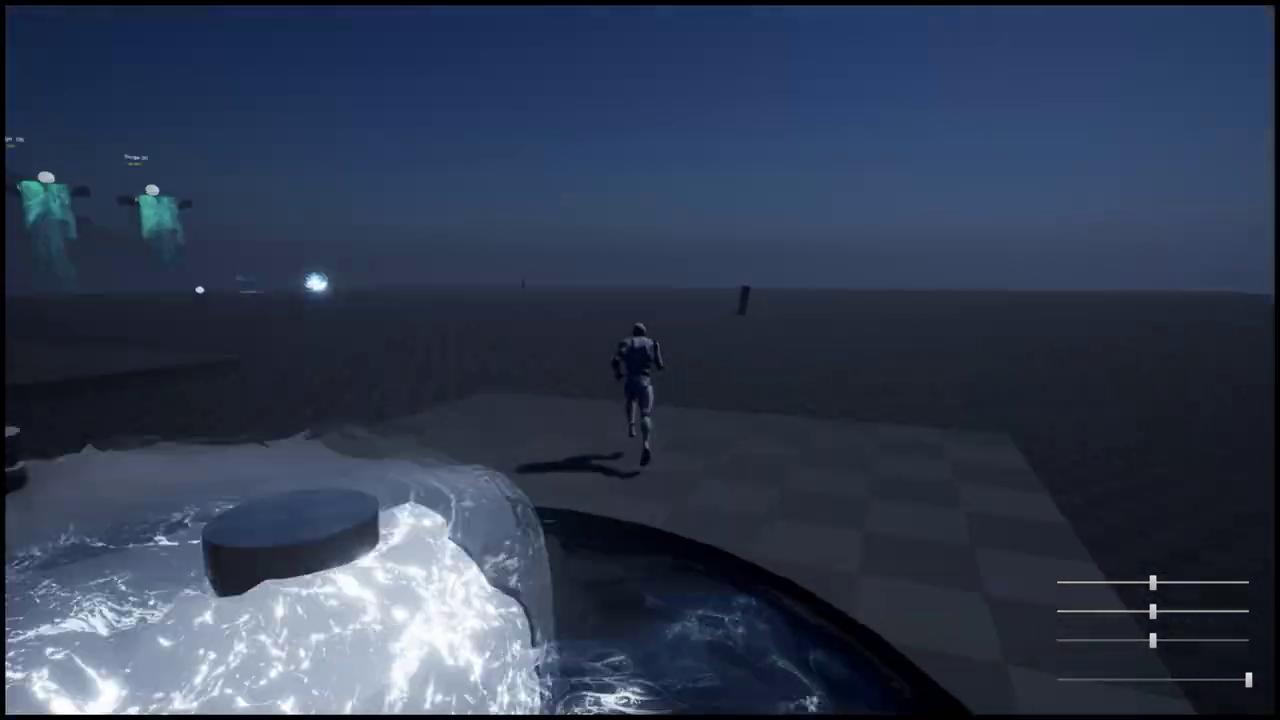
Step: Run the character to the distant Stage 3A, 3B and 3C waterfalls, view them from below and stop playing
{"action": "key", "text": "w"}
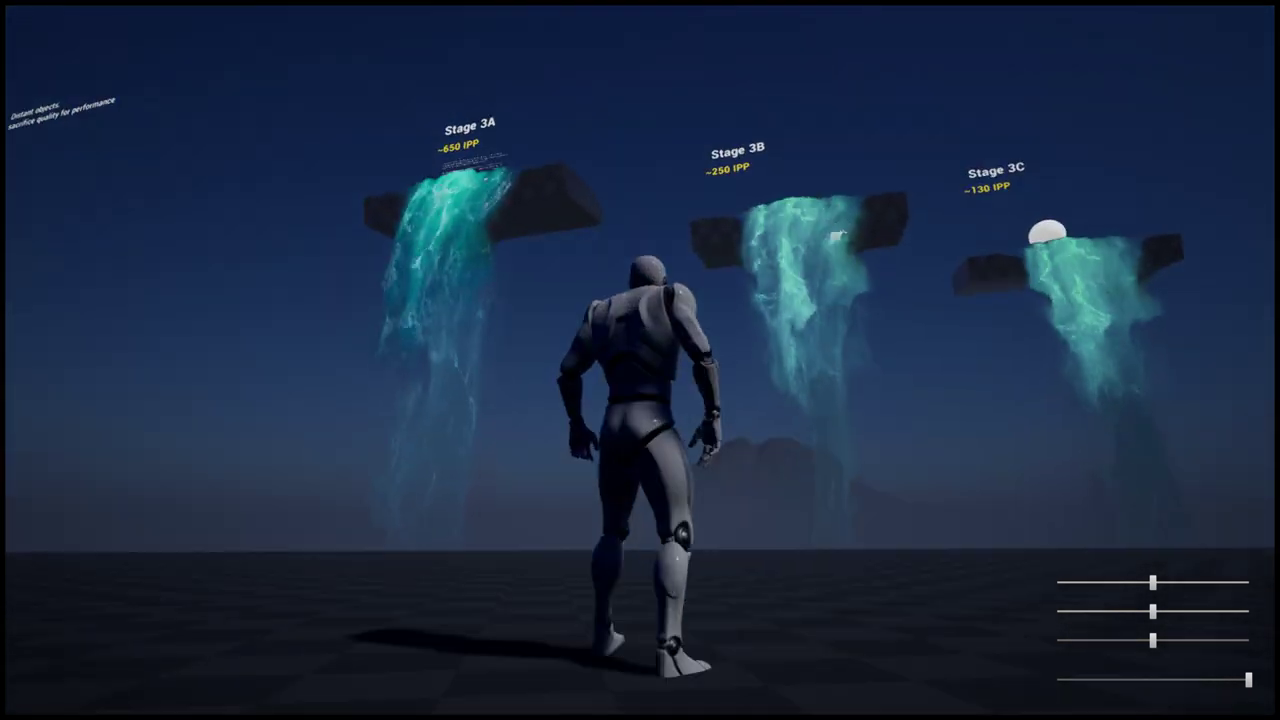
{"action": "key", "text": "a"}
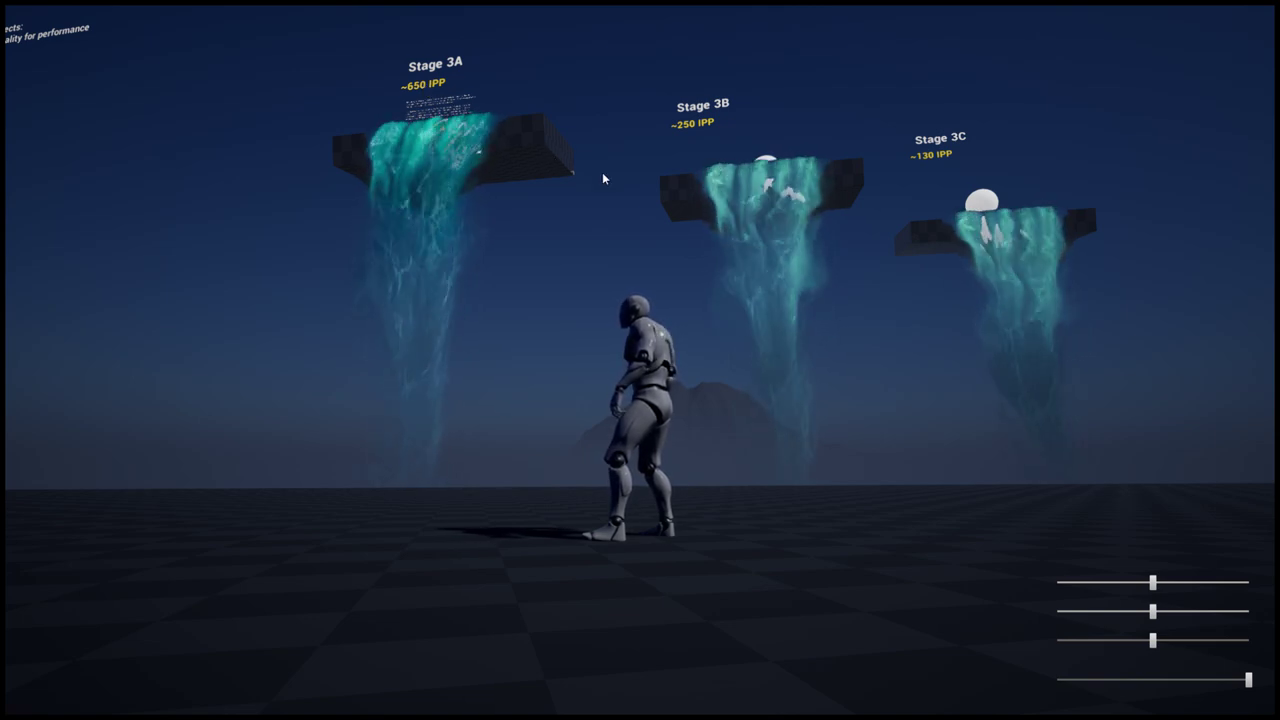
{"action": "key", "text": "Escape"}
Step: Pull the view back over the waterfalls, restore the full editor layout and turn off Possess Nearest Pawn for NinjaLive_Utilities
{"action": "key", "text": "e"}
{"action": "right_click_drag", "start_coordinate": [769, 306], "coordinate": [741, 468]}
{"action": "key", "text": "a"}
{"action": "key", "text": "w"}
{"action": "key", "text": "s"}
{"action": "key", "text": "a"}
{"action": "key", "text": "w"}
{"action": "key", "text": "s"}
{"action": "key", "text": "s"}
{"action": "key", "text": "a"}
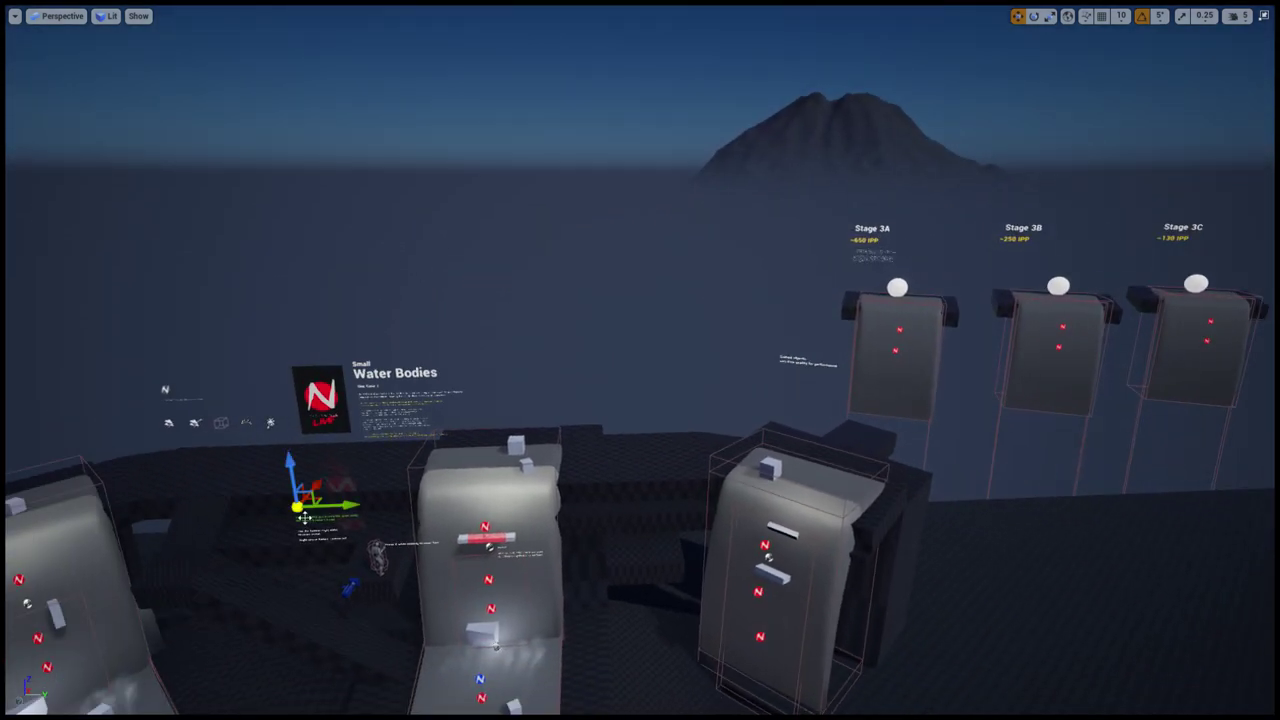
{"action": "key", "text": "F11"}
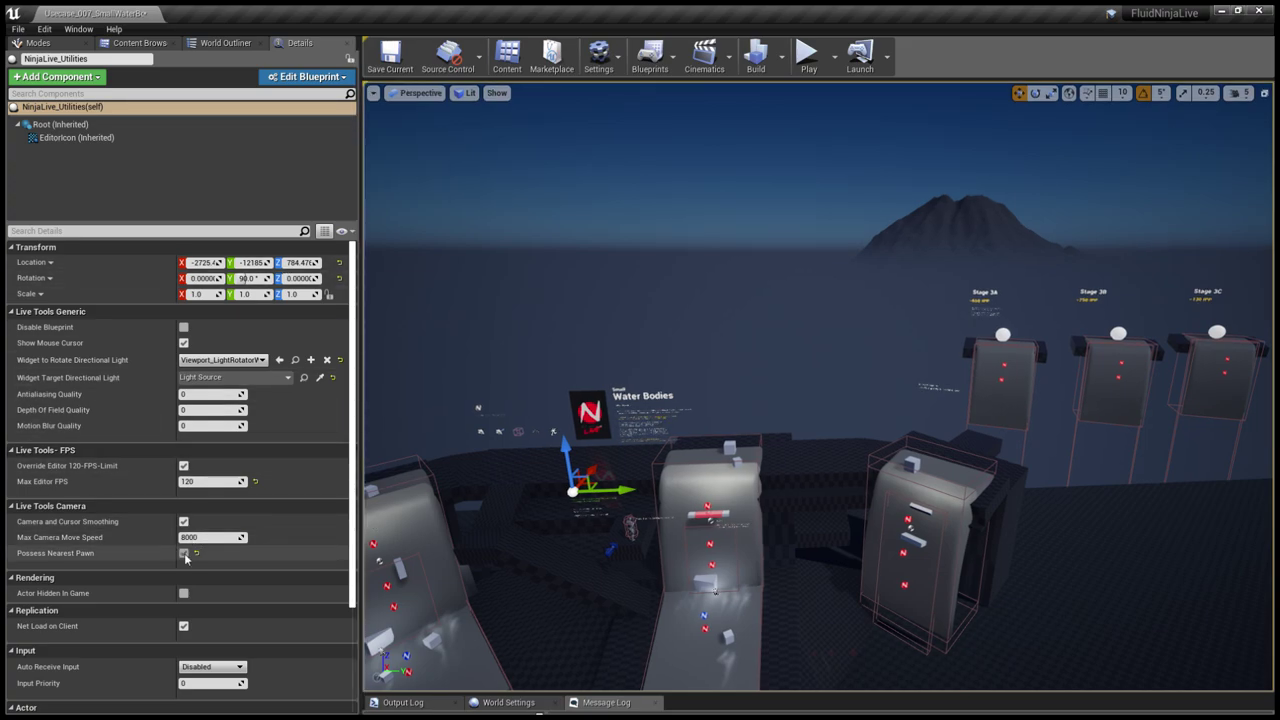
Step: Play the level in the maximized viewport and fly the free camera towards the Stage 3A, 3B and 3C waterfalls and back
{"action": "right_click_drag", "start_coordinate": [683, 394], "coordinate": [788, 356]}
{"action": "key", "text": "w"}
{"action": "key", "text": "F11"}
{"action": "key", "text": "alt+p"}
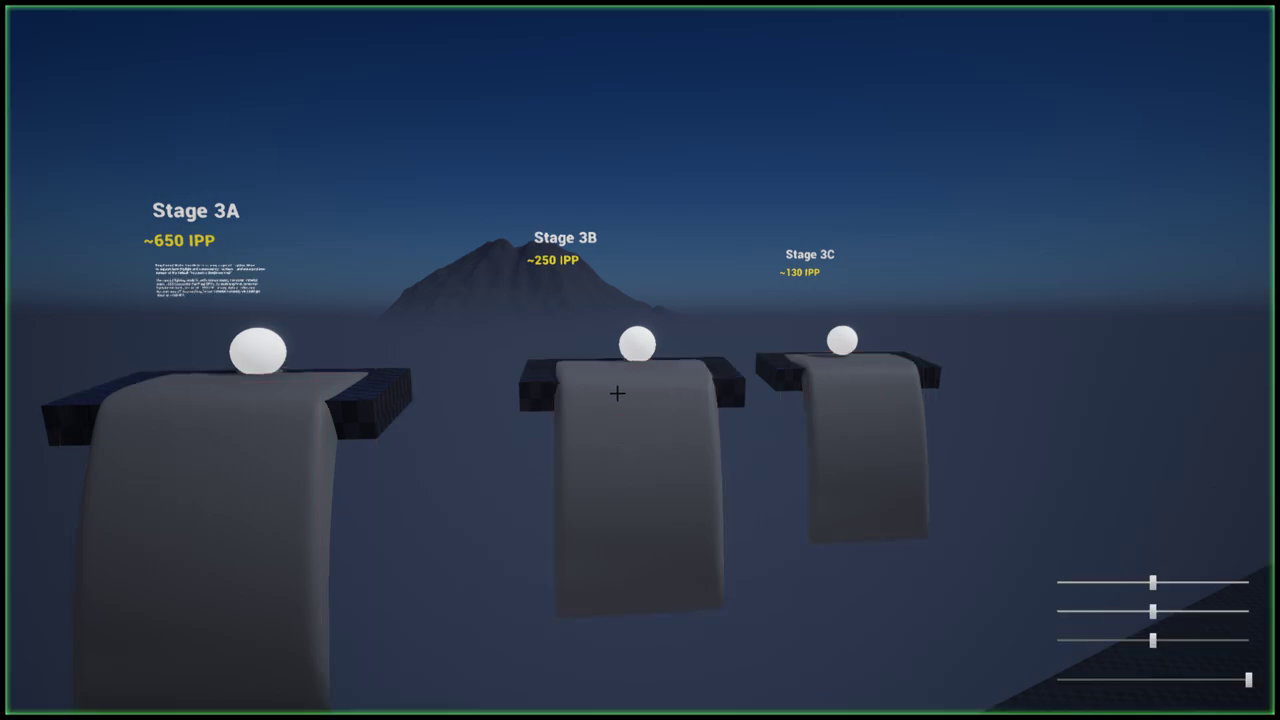
{"action": "key", "text": "w"}
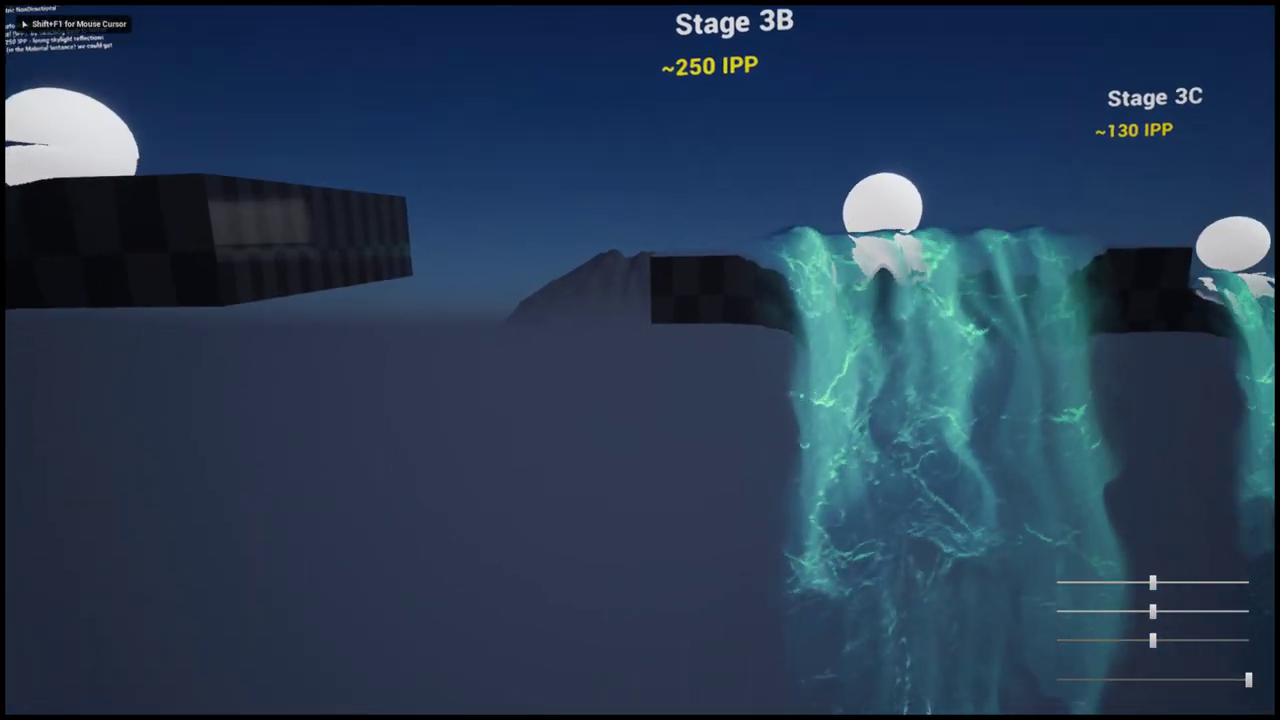
{"action": "key", "text": "s"}
{"action": "key", "text": "s"}
Step: Free the mouse cursor, set the first on-screen light slider to its minimum and return control to the camera
{"action": "key", "text": "shift+F1"}
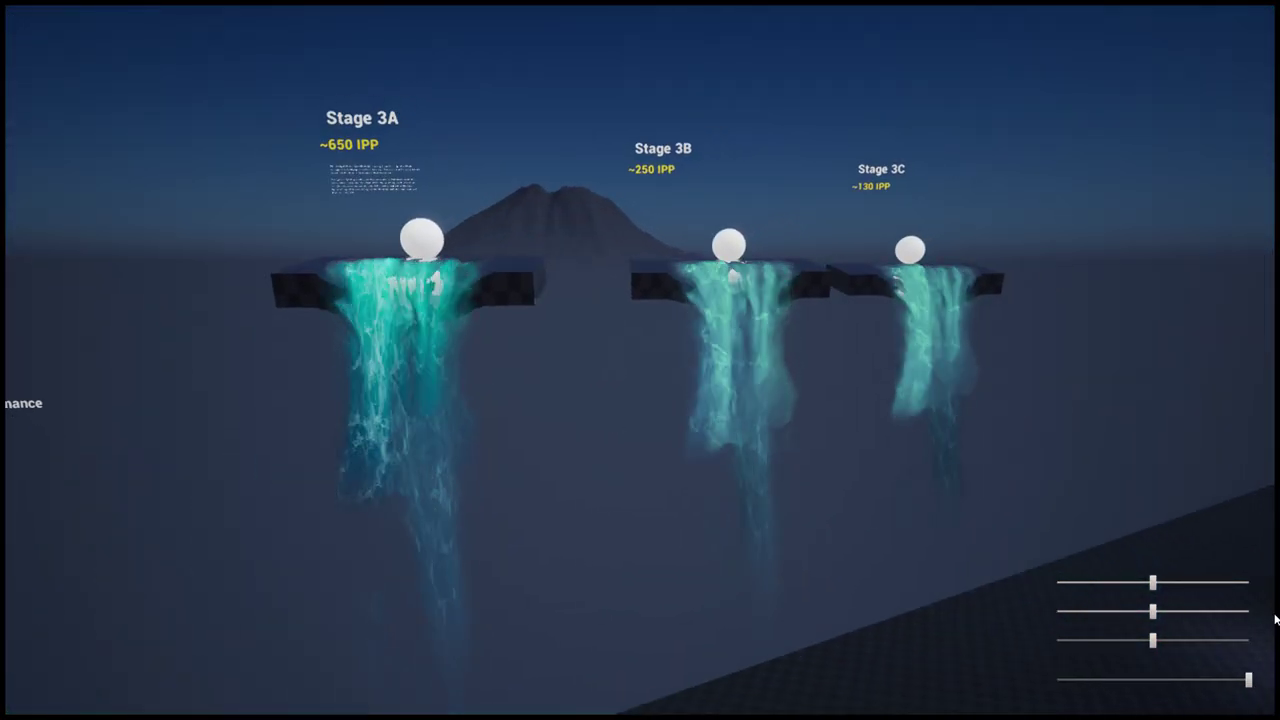
{"action": "left_click_drag", "start_coordinate": [1152, 582], "coordinate": [1058, 581]}
{"action": "left_click", "coordinate": [925, 410]}
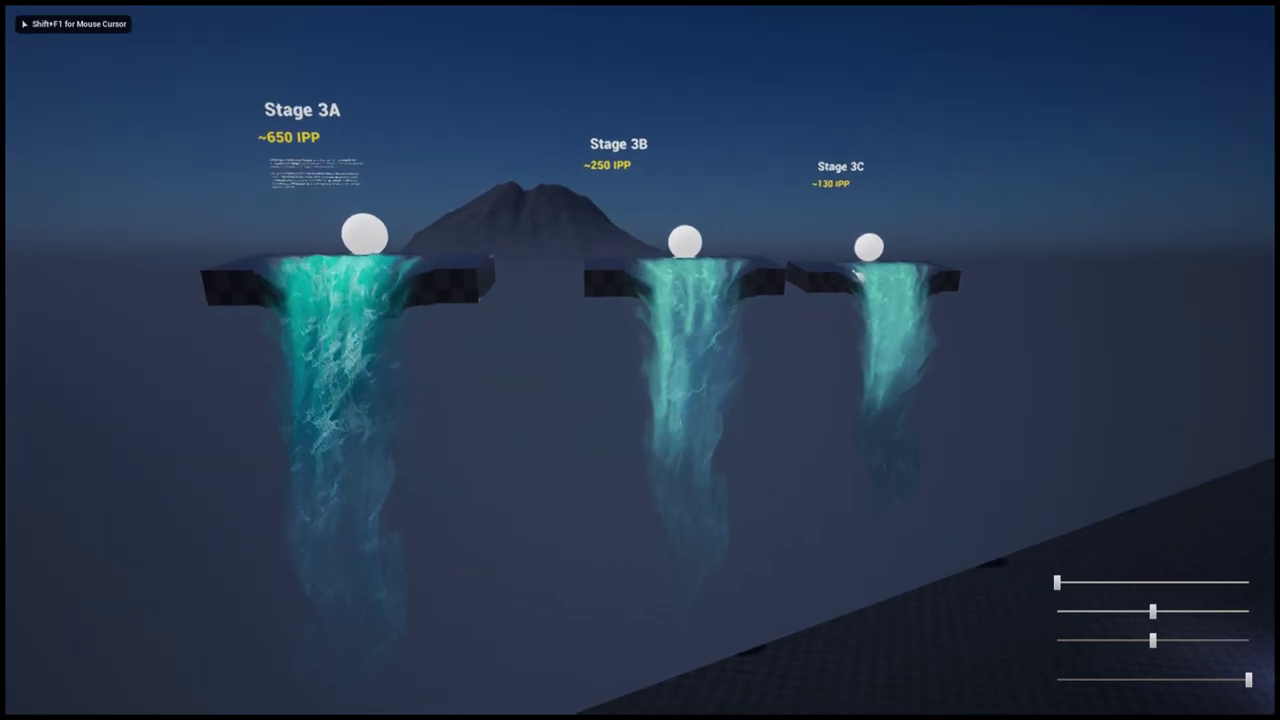
Step: Fly along the distant Stage 3A, 3B and 3C waterfalls to view their falling water from the side
{"action": "key", "text": "w"}
{"action": "key", "text": "d"}
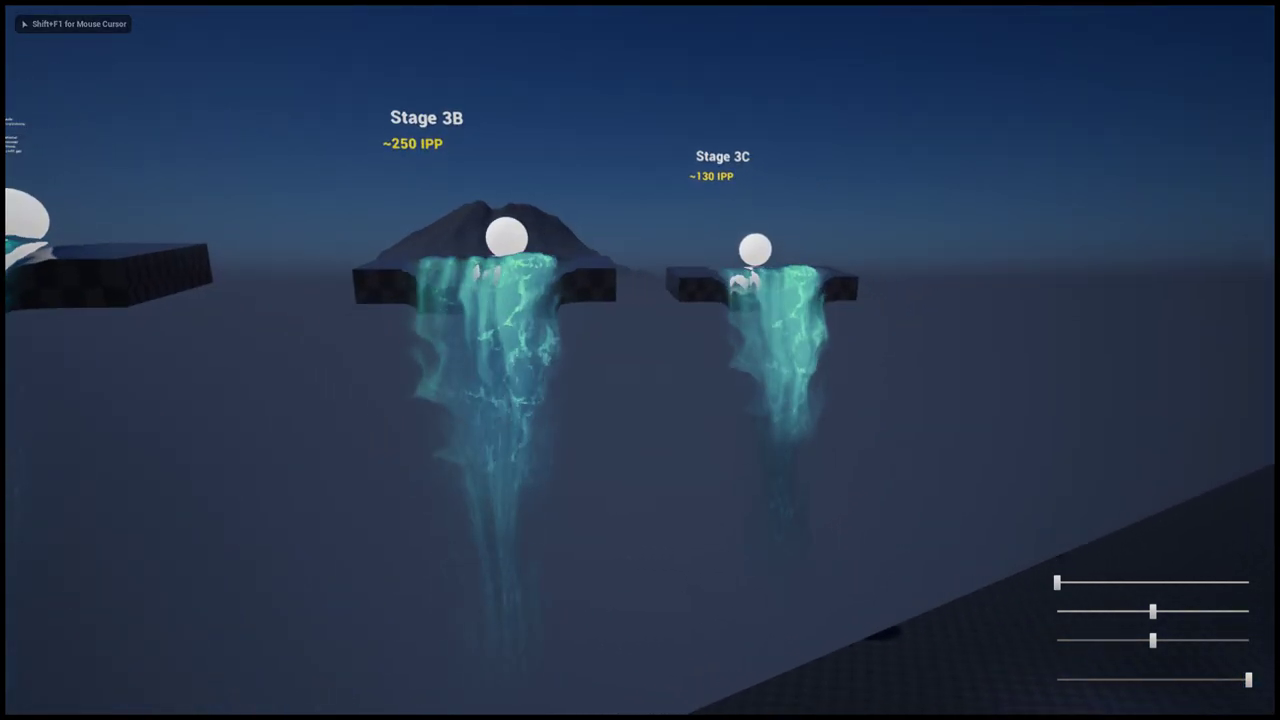
{"action": "key", "text": "w"}
{"action": "key", "text": "d"}
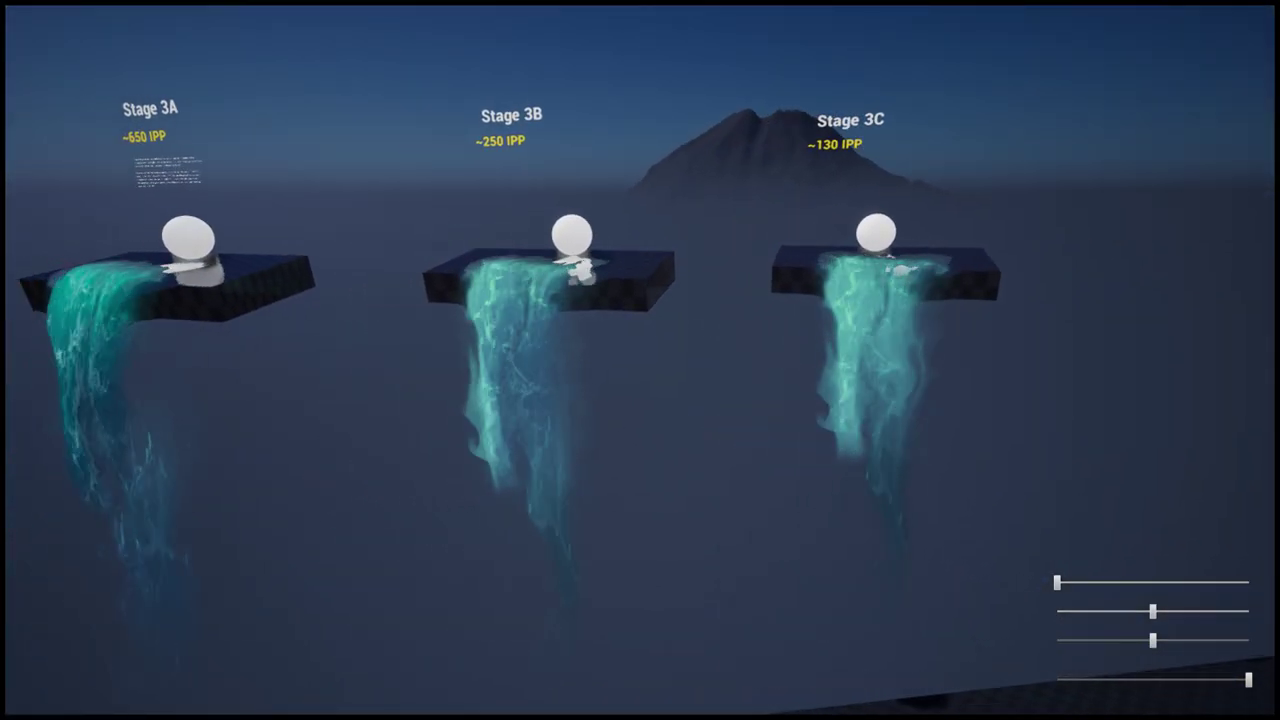
{"action": "key", "text": "a"}
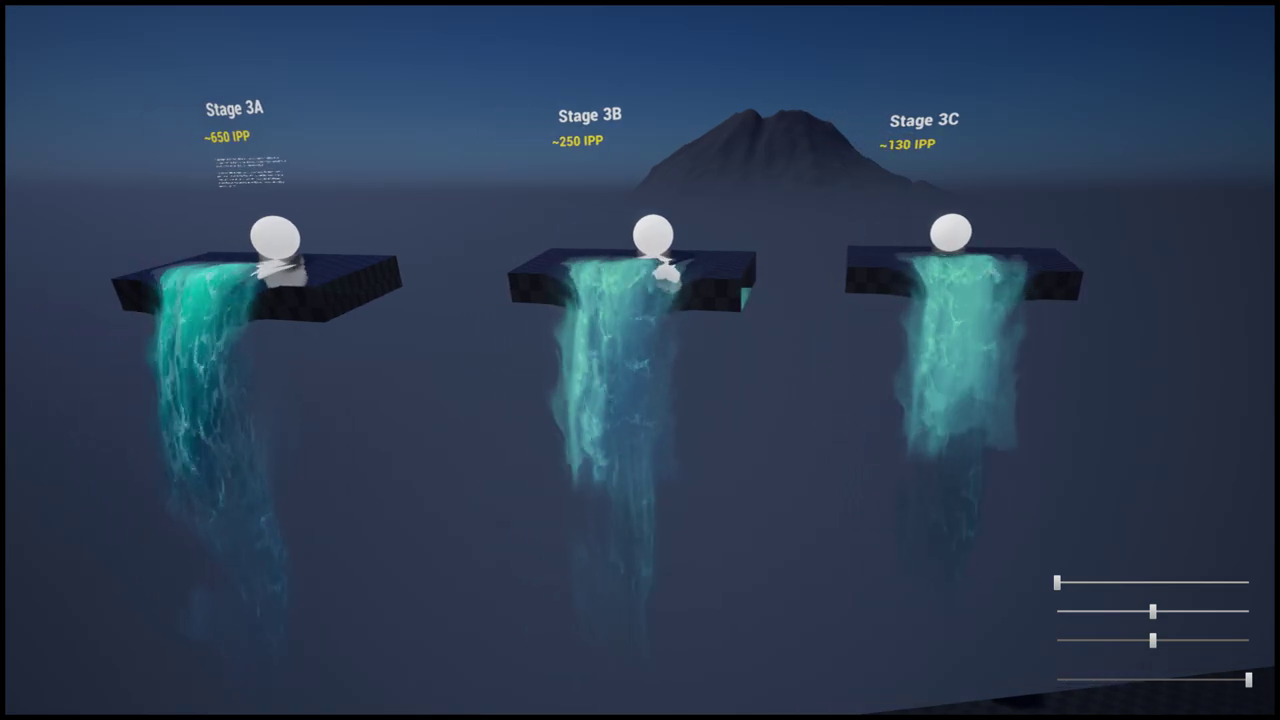
Step: Fly back to the large main waterfalls and view them together with the distant Stage 3A, 3B and 3C falls
{"action": "key", "text": "a"}
{"action": "key", "text": "w"}
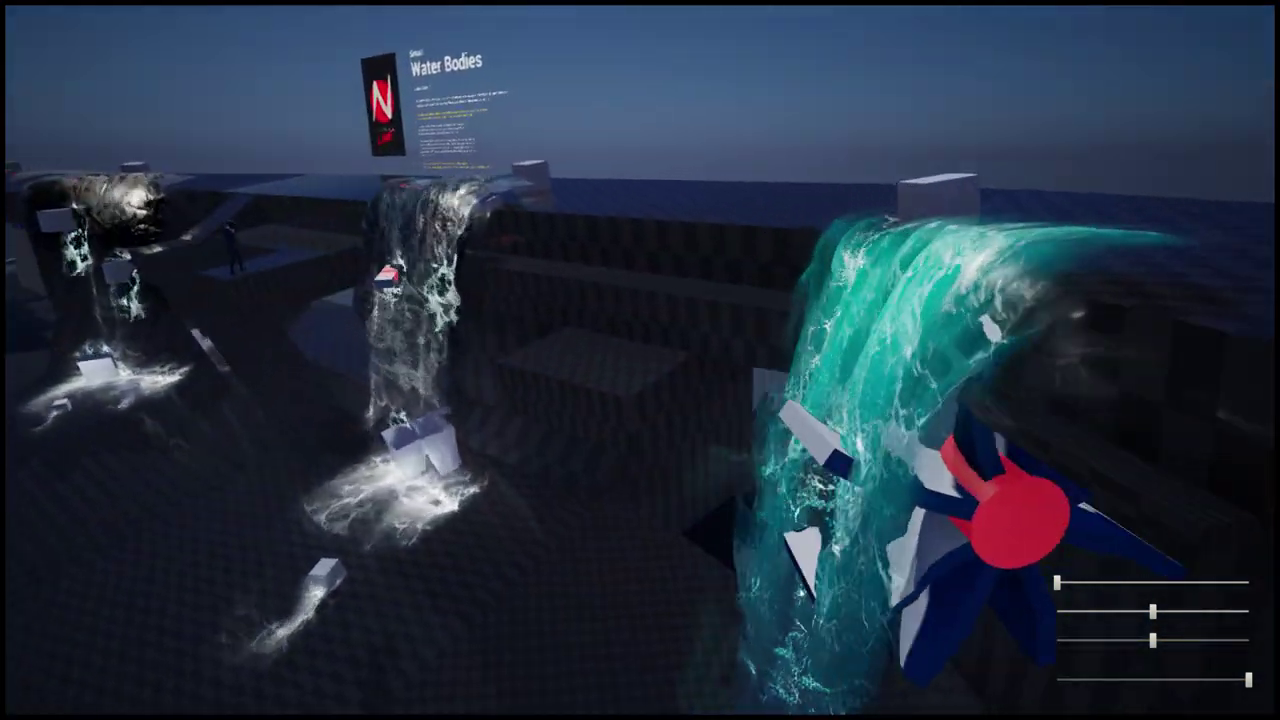
{"action": "key", "text": "a"}
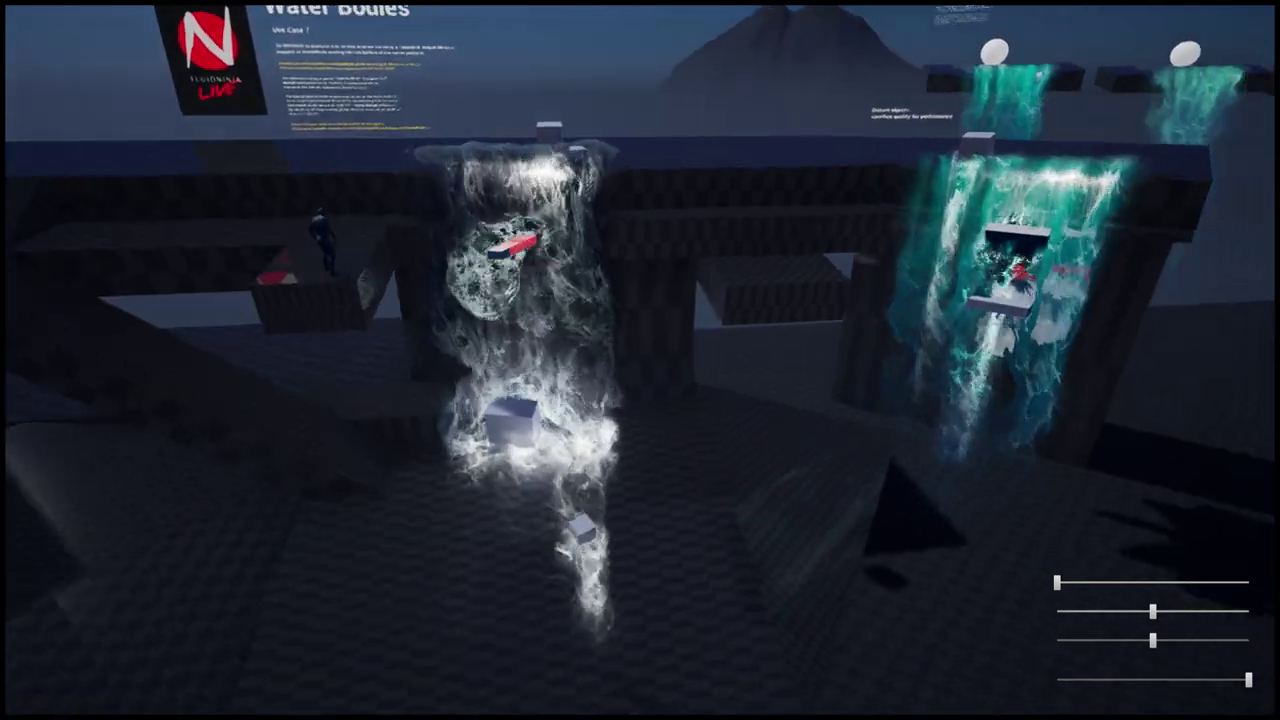
{"action": "key", "text": "a"}
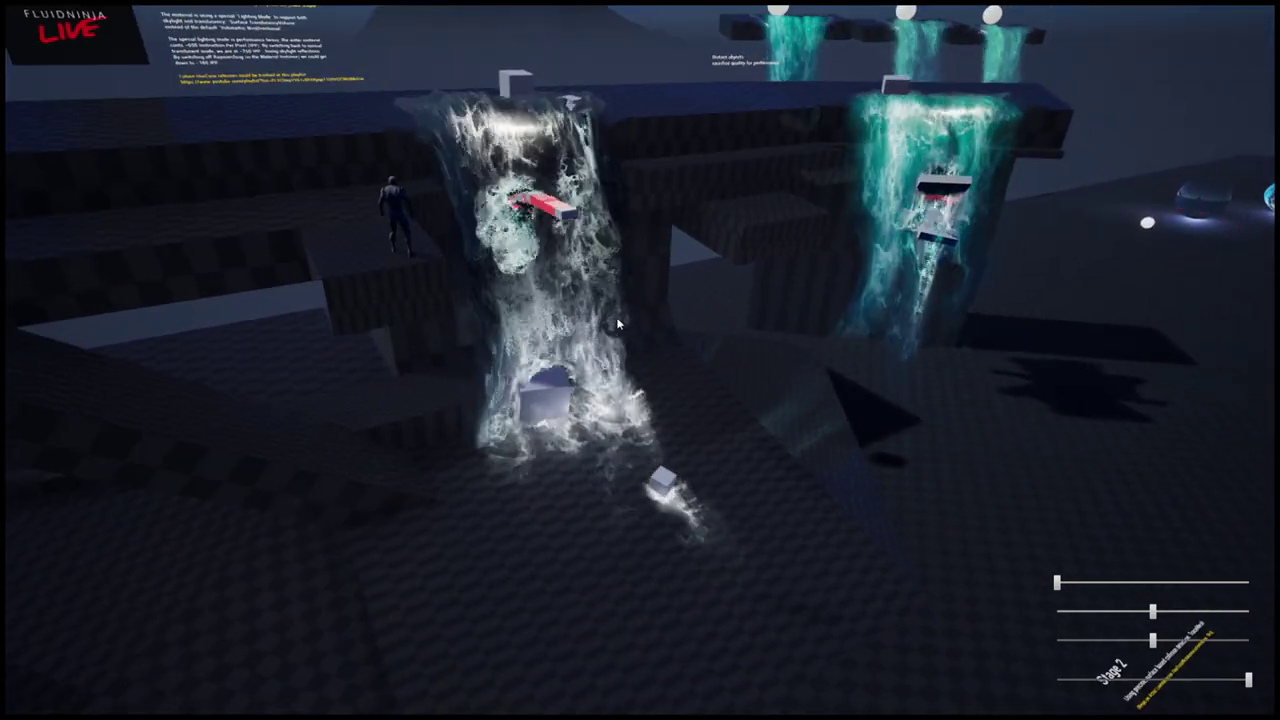
{"action": "key", "text": "w"}
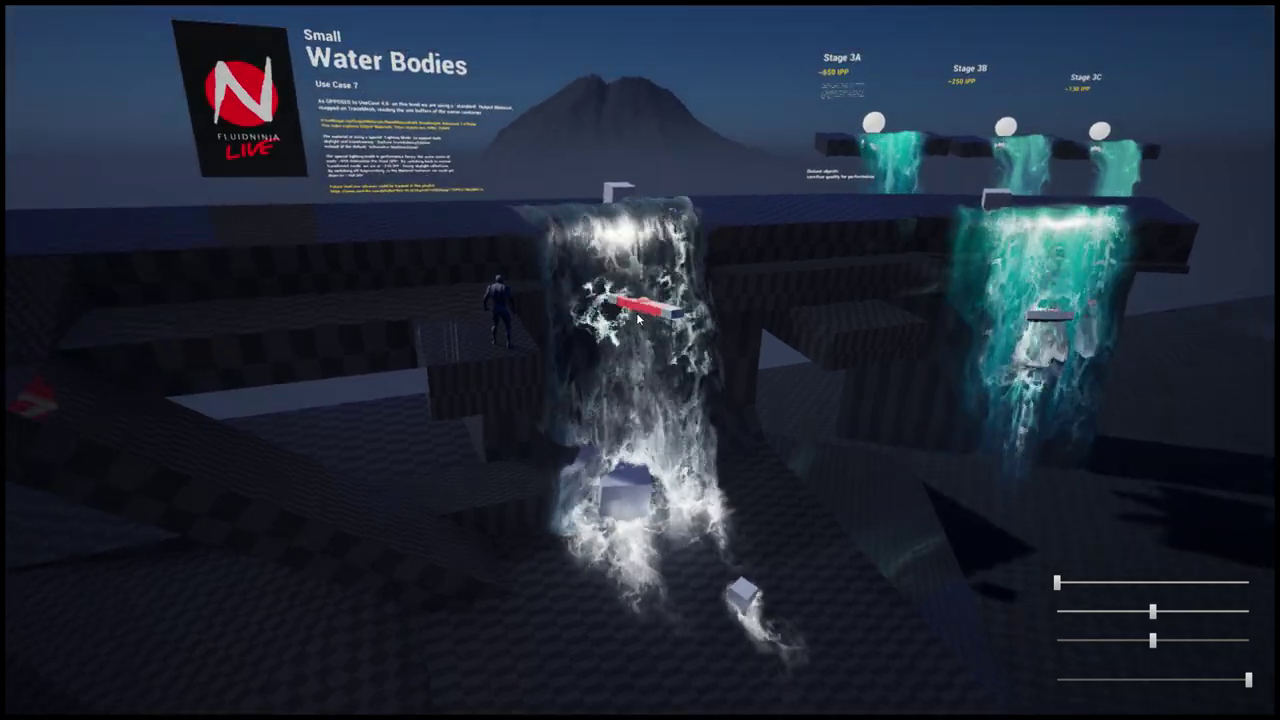
Step: Stop playing and pull the editor view back until all three main waterfalls are framed
{"action": "key", "text": "Escape"}
{"action": "key", "text": "s"}
{"action": "right_click_drag", "start_coordinate": [685, 330], "coordinate": [675, 390]}
{"action": "right_click_drag", "start_coordinate": [689, 321], "coordinate": [691, 326]}
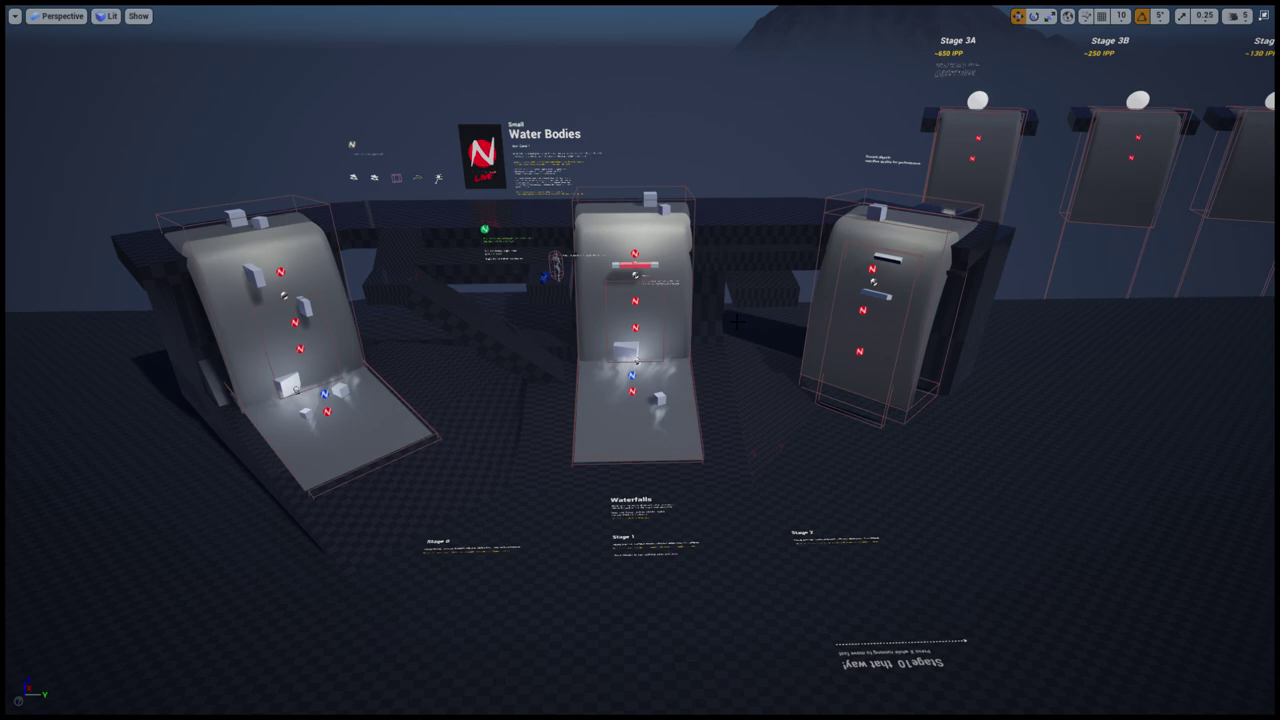
Step: Restore the full editor layout and show the project's content folders
{"action": "key", "text": "F11"}
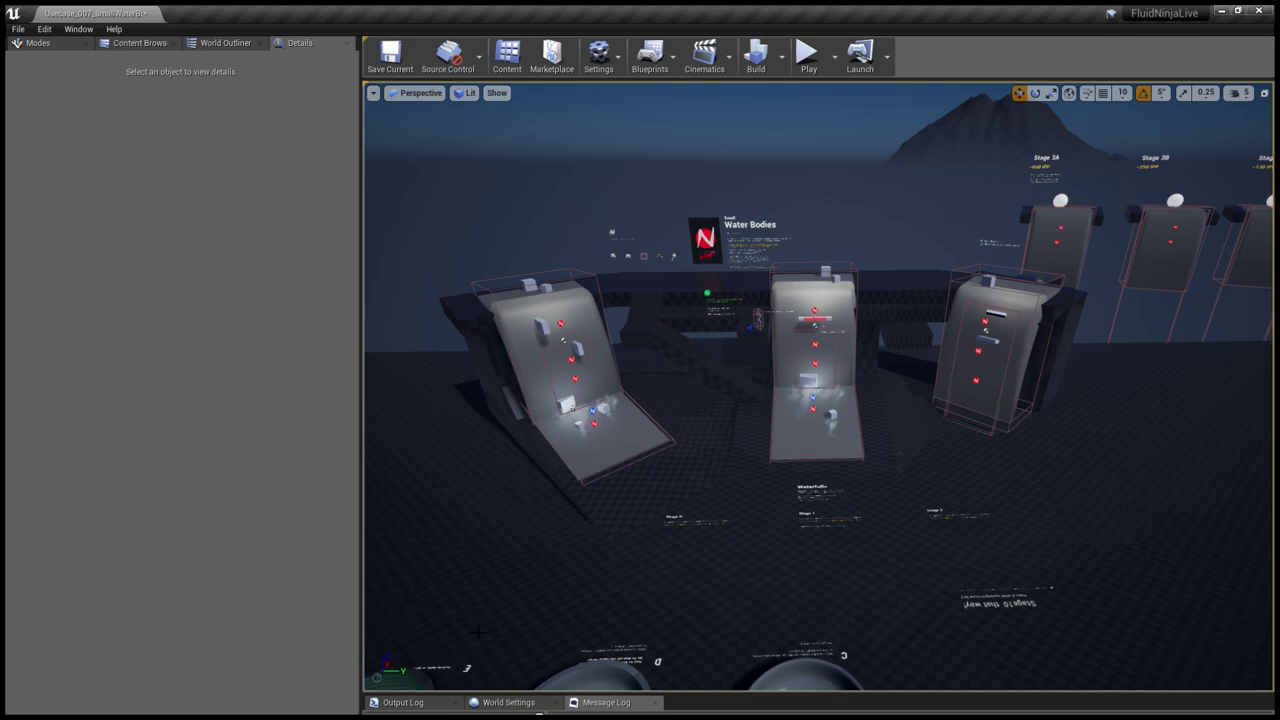
{"action": "left_click", "coordinate": [140, 43]}
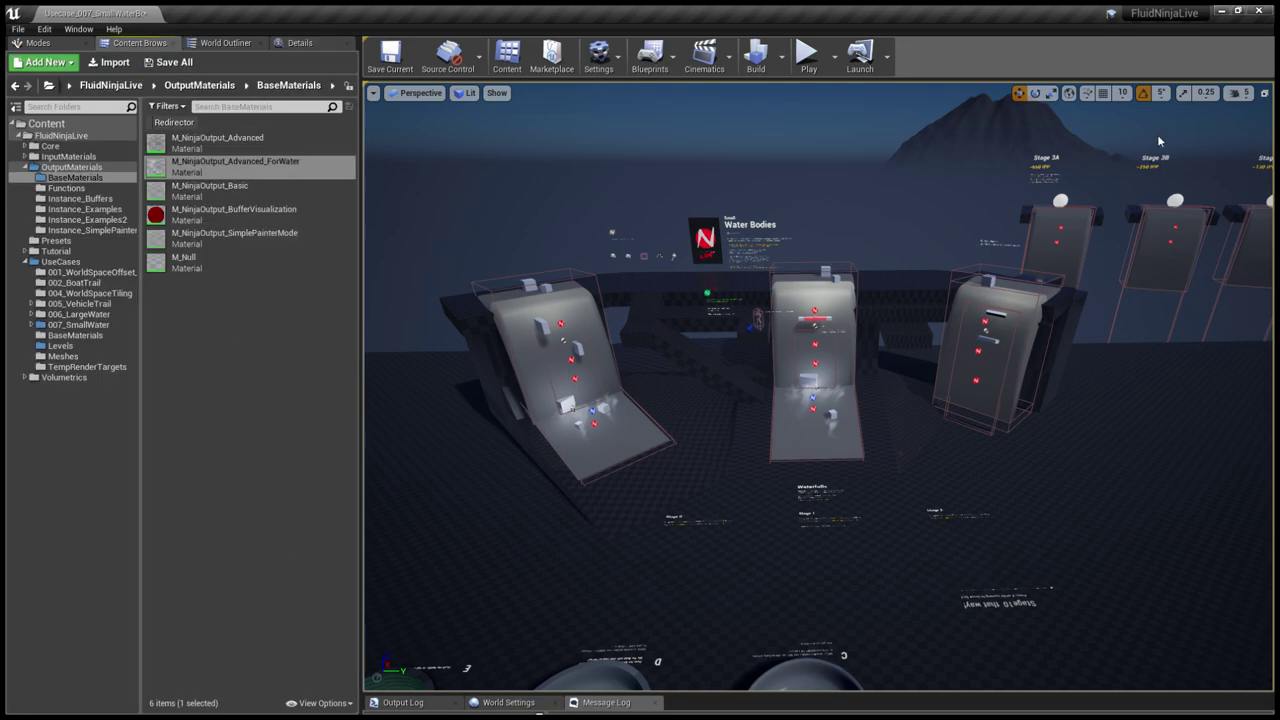